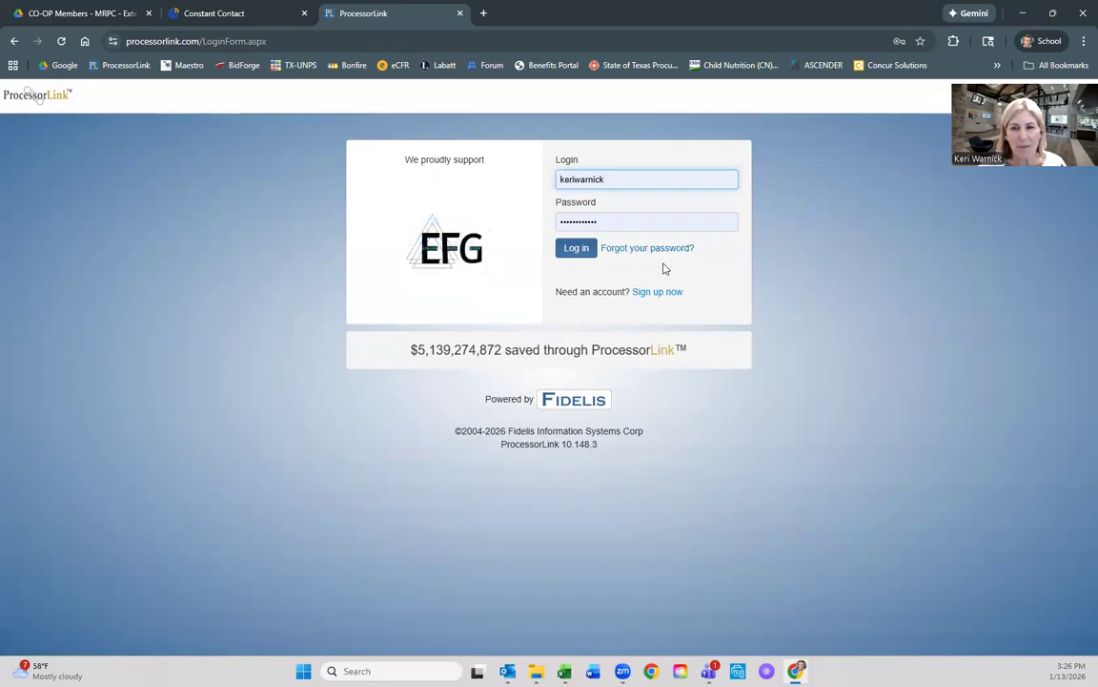
- Log in to ProcessorLink with the filled-in credentials and open the page for creating or retrieving a pre-order
left_click(578, 248)
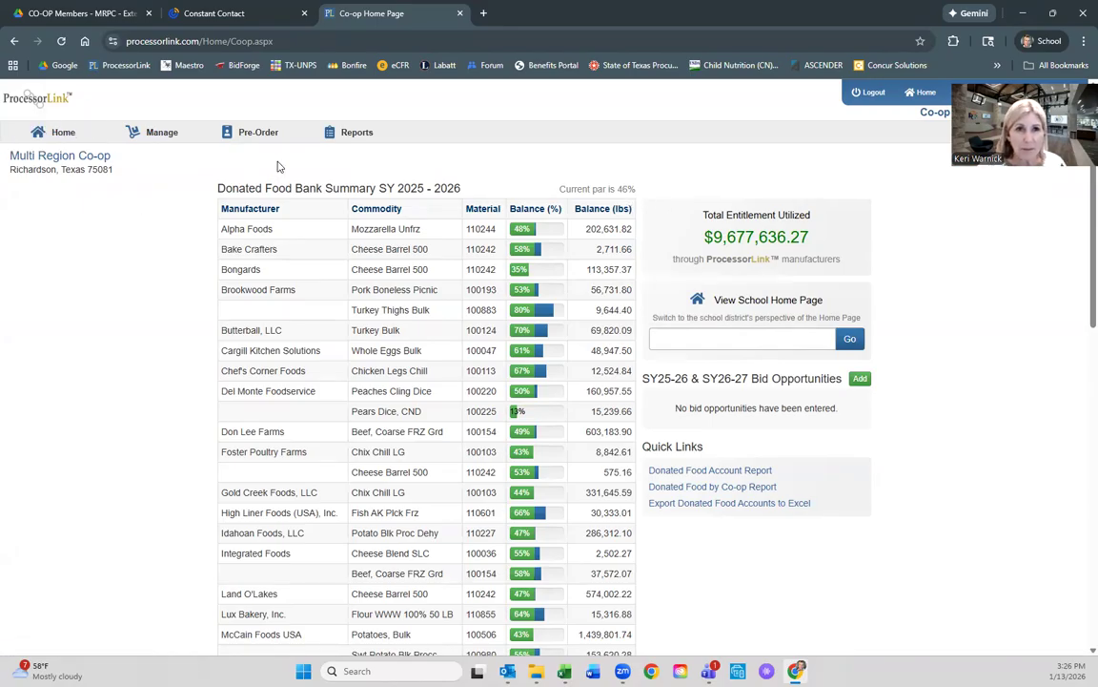
left_click(236, 135)
left_click_drag(362, 165, 319, 160)
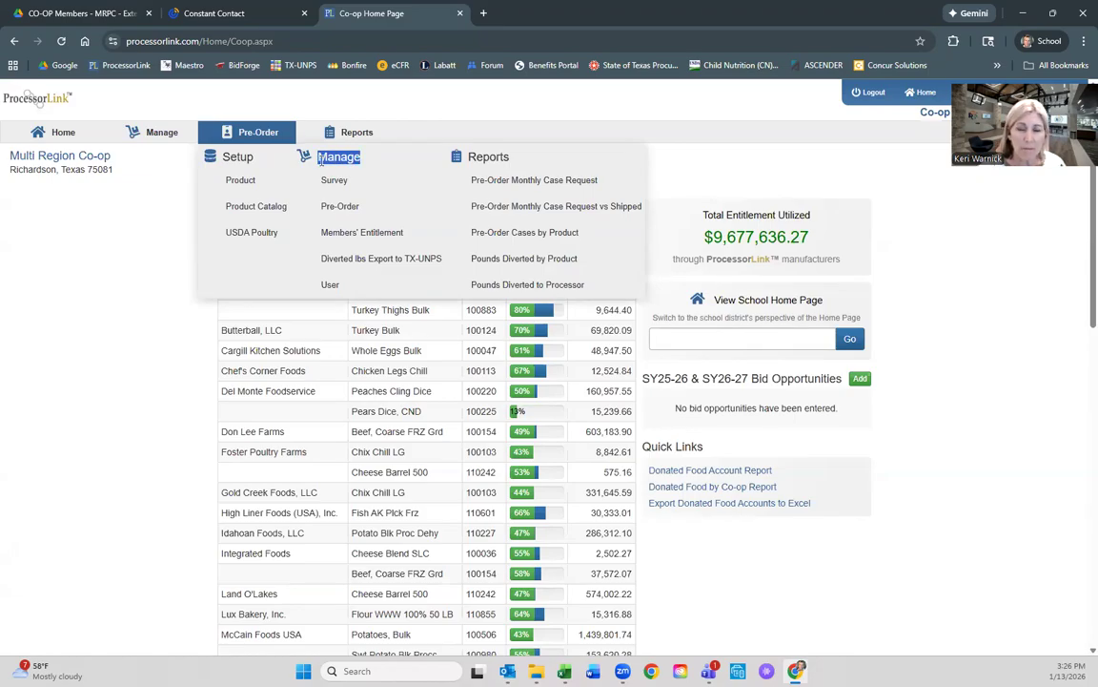
left_click(377, 211)
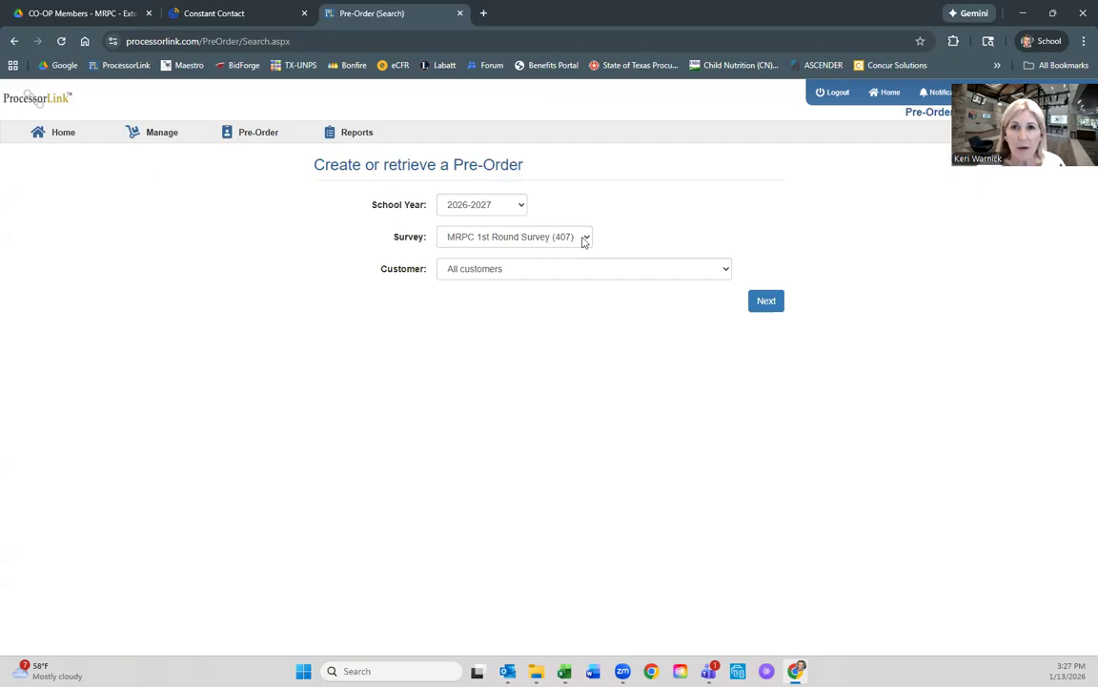
- Open the 2026-2027 pre-order of Waxahachie ISD for MRPC 1st Round Survey (407)
left_click(587, 240)
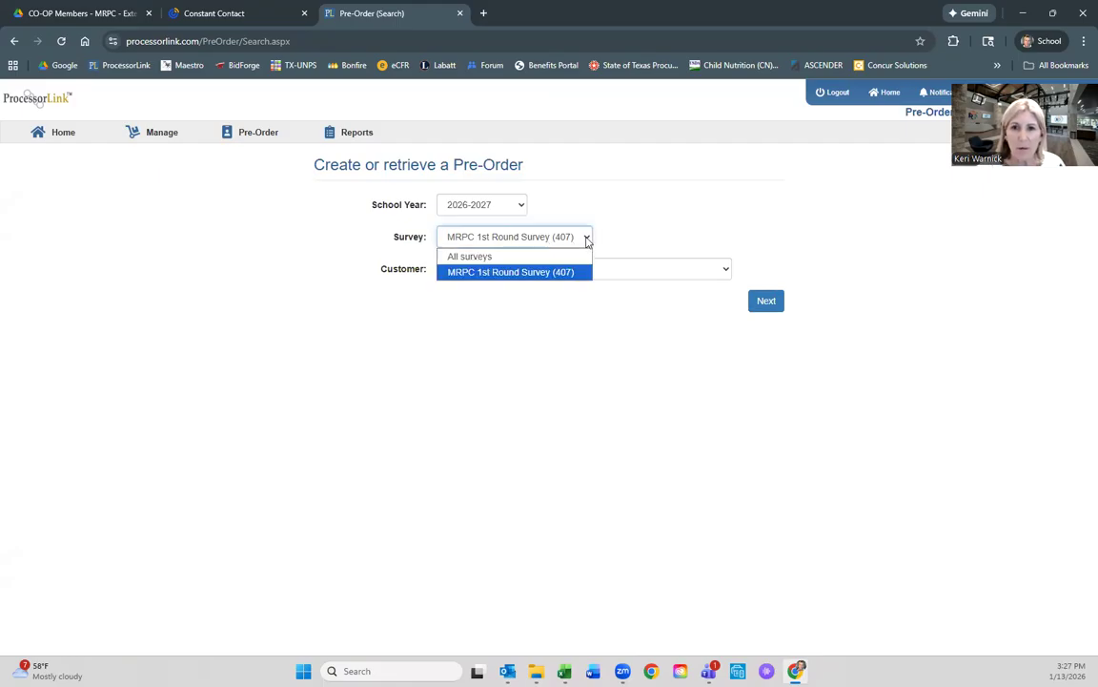
left_click(495, 273)
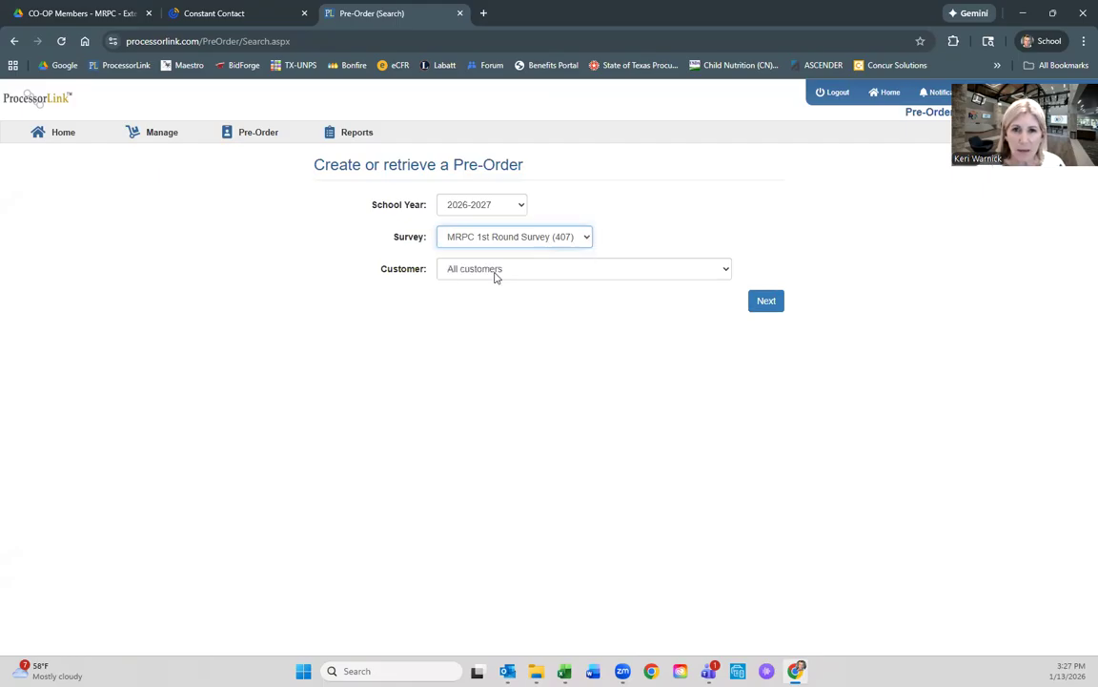
left_click(726, 270)
scroll(571, 477, "down", 10)
scroll(570, 477, "down", 20)
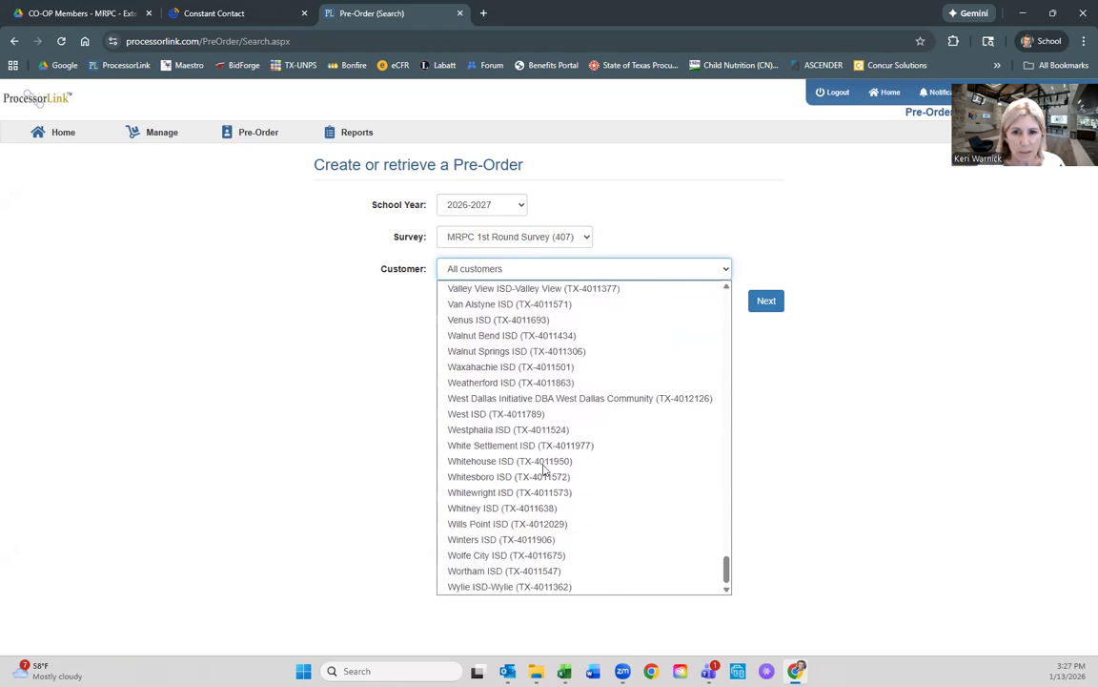
left_click(511, 370)
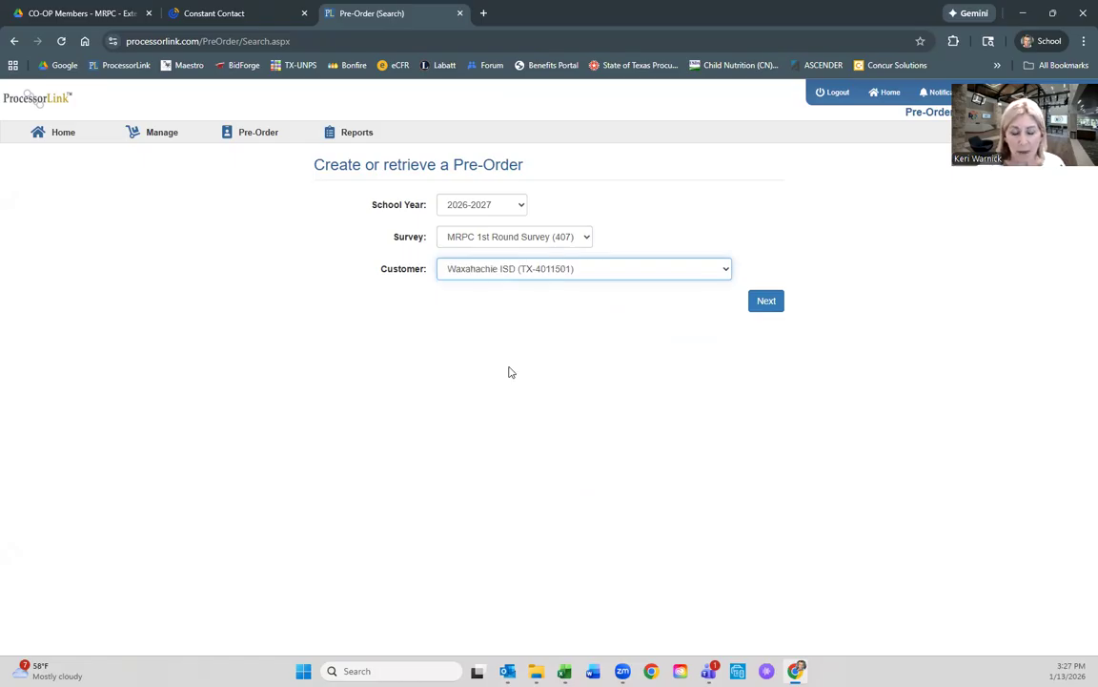
left_click(767, 300)
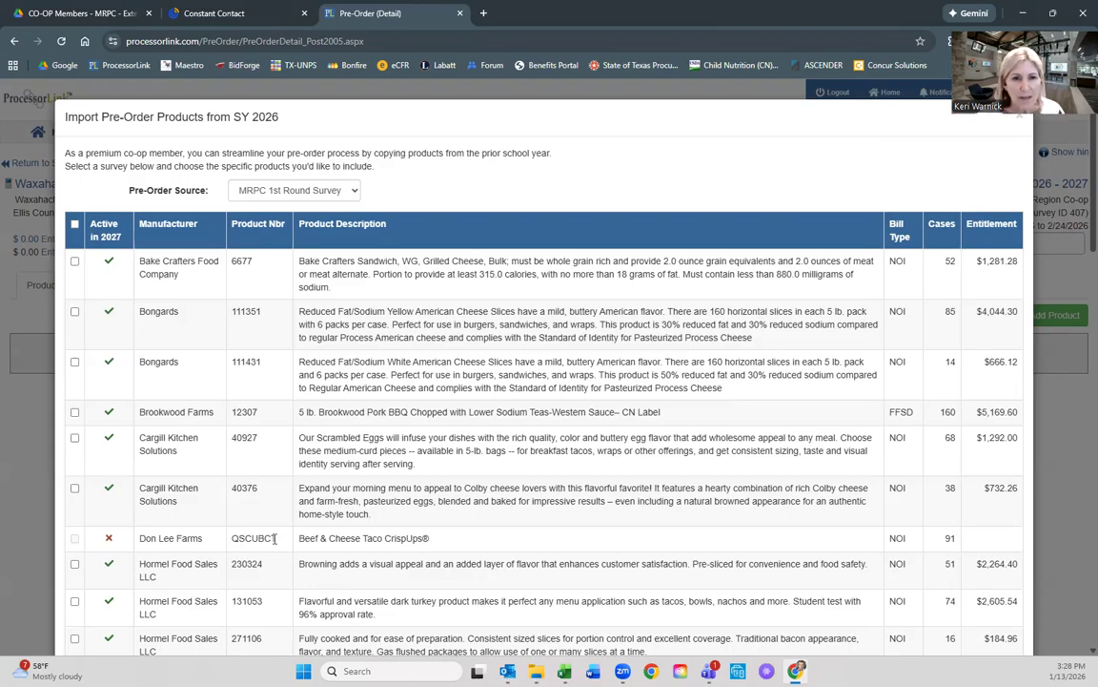
- Select all available SY 2026 products from the MRPC 1st Round Survey for import
scroll(553, 531, "down", 8)
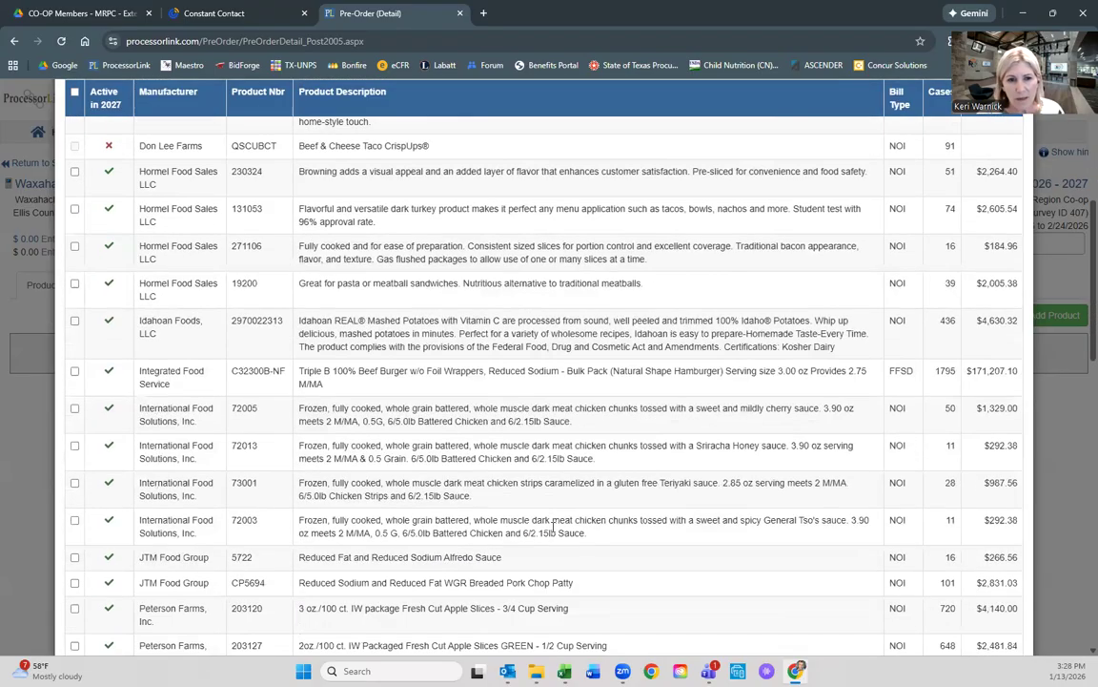
scroll(553, 531, "down", 3)
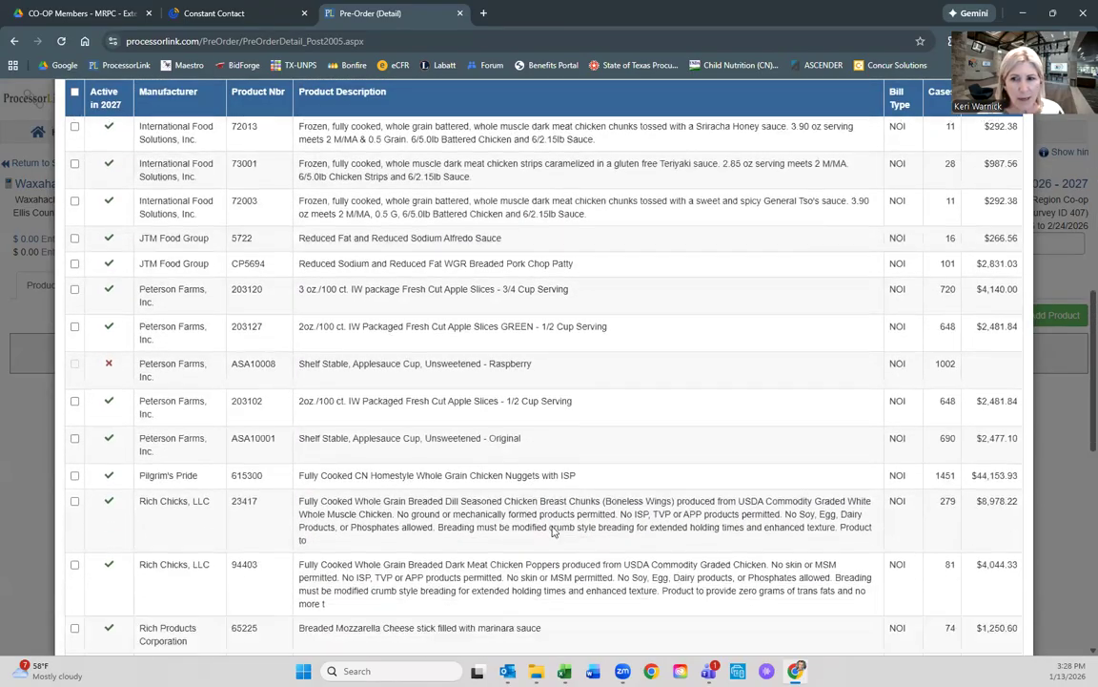
scroll(553, 531, "up", 5)
scroll(554, 531, "up", 7)
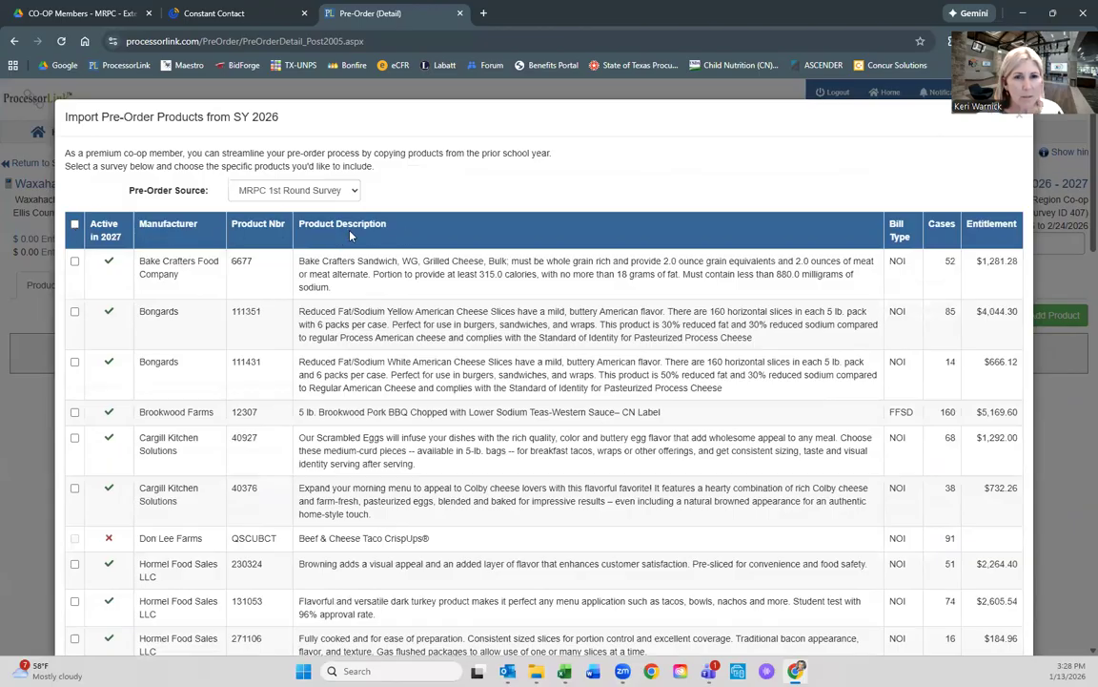
left_click(76, 225)
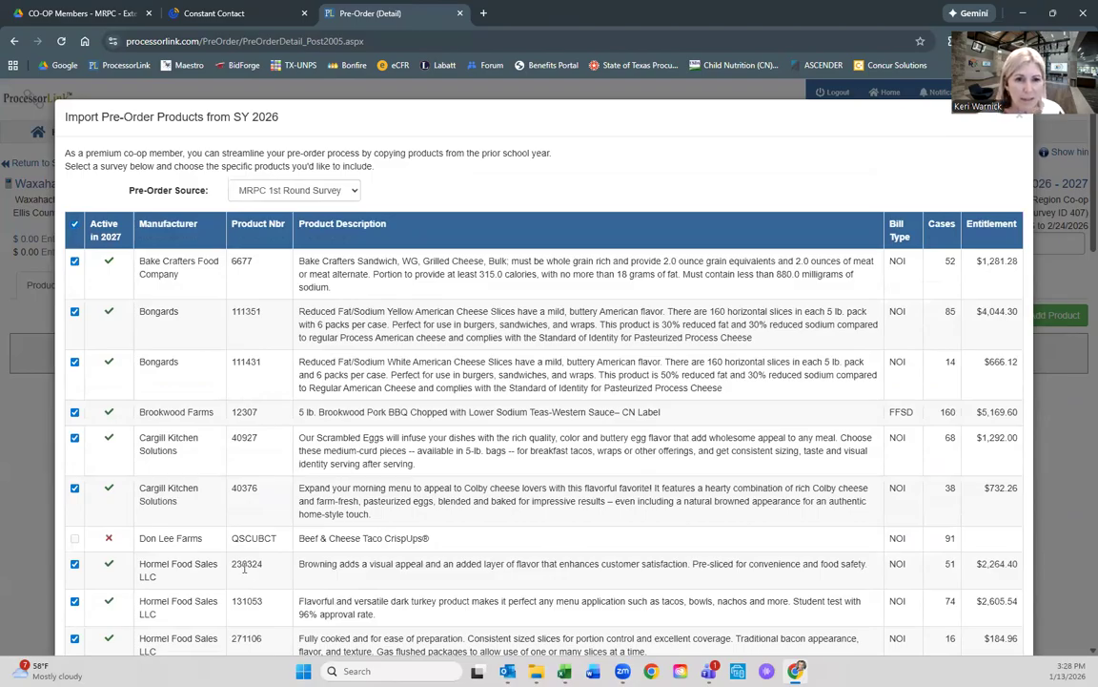
- Examine the inactive products in the import list and the current balance, incremental usage and projected balance of the entitlement
left_click_drag(274, 538, 233, 539)
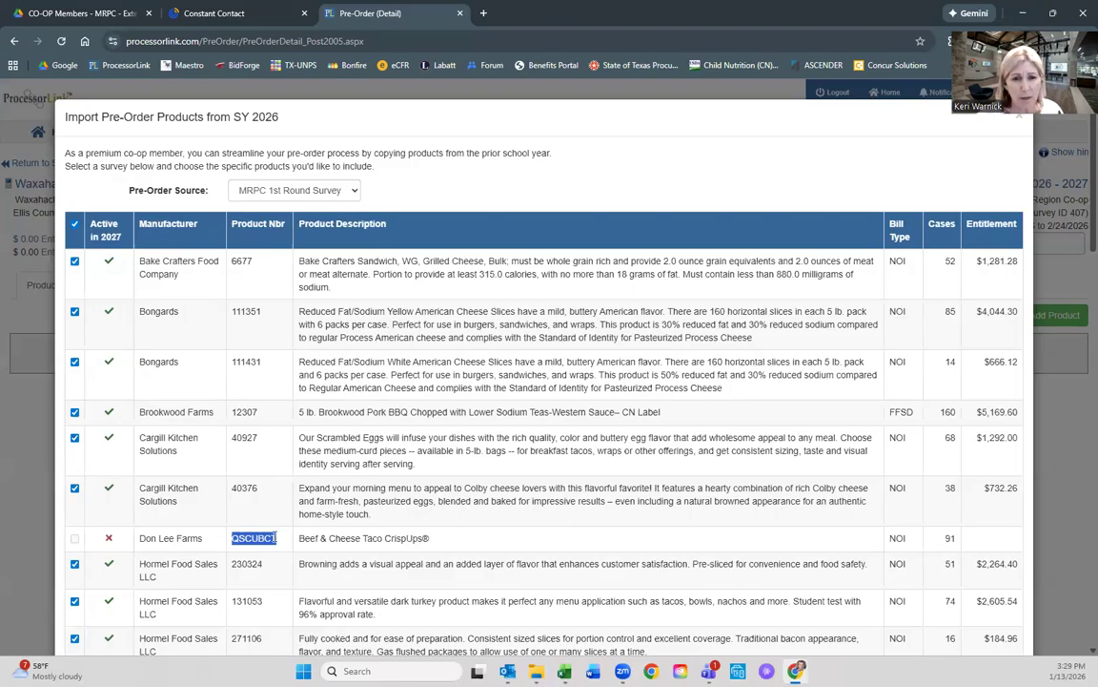
left_click(280, 542)
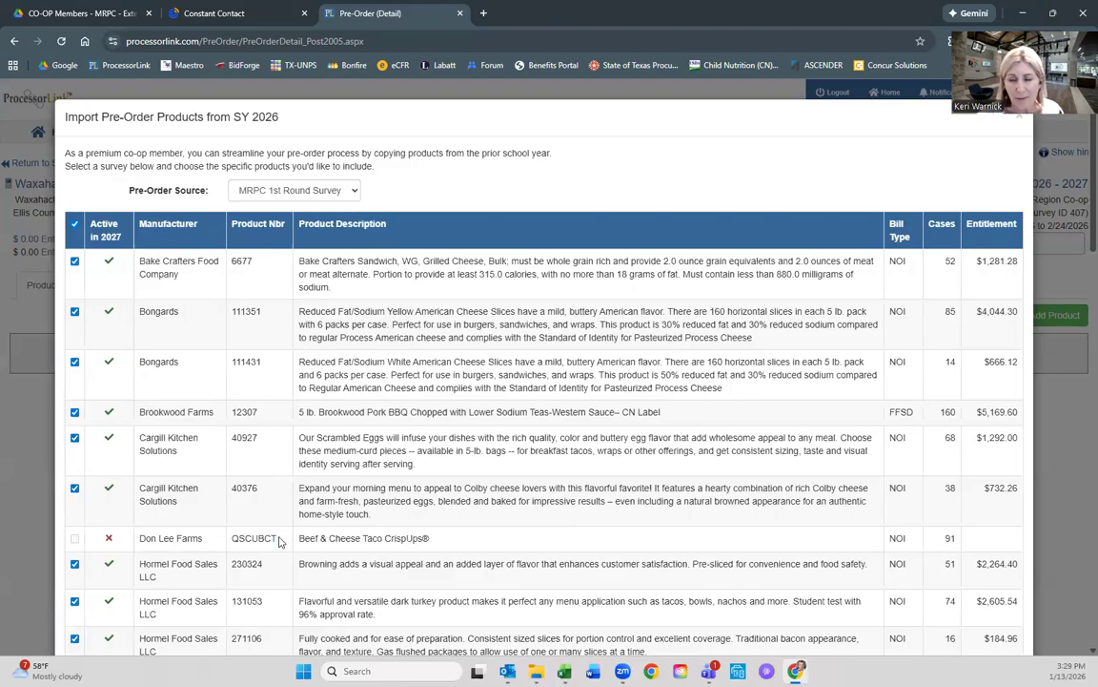
scroll(281, 543, "down", 3)
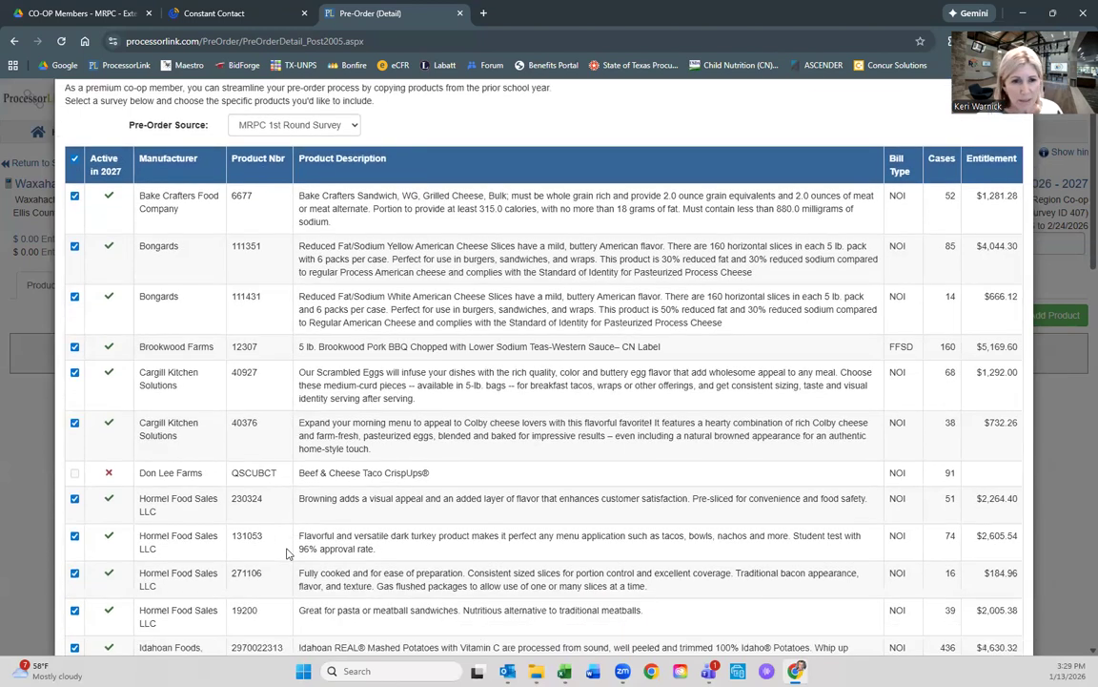
scroll(286, 553, "down", 15)
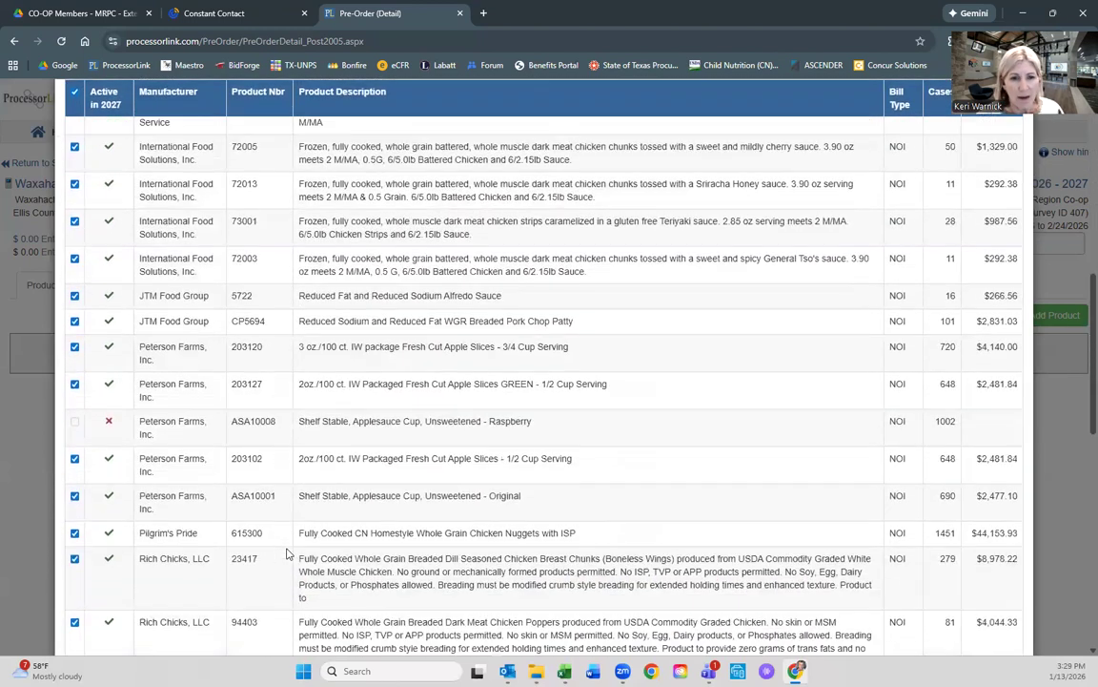
scroll(286, 553, "down", 10)
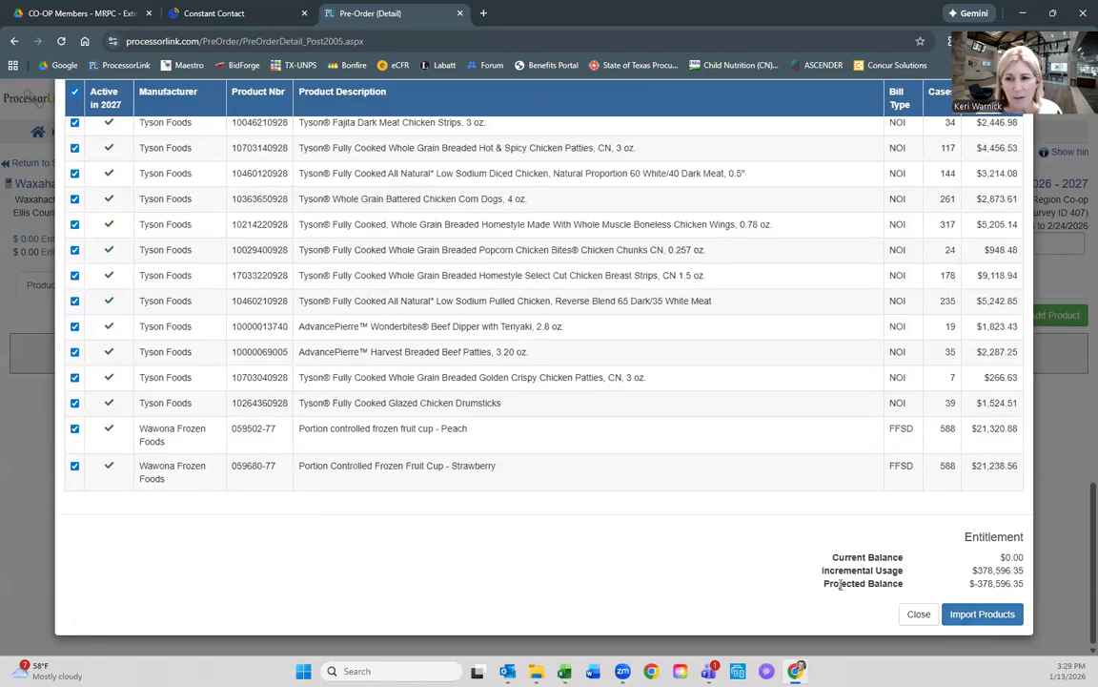
left_click_drag(834, 558, 903, 557)
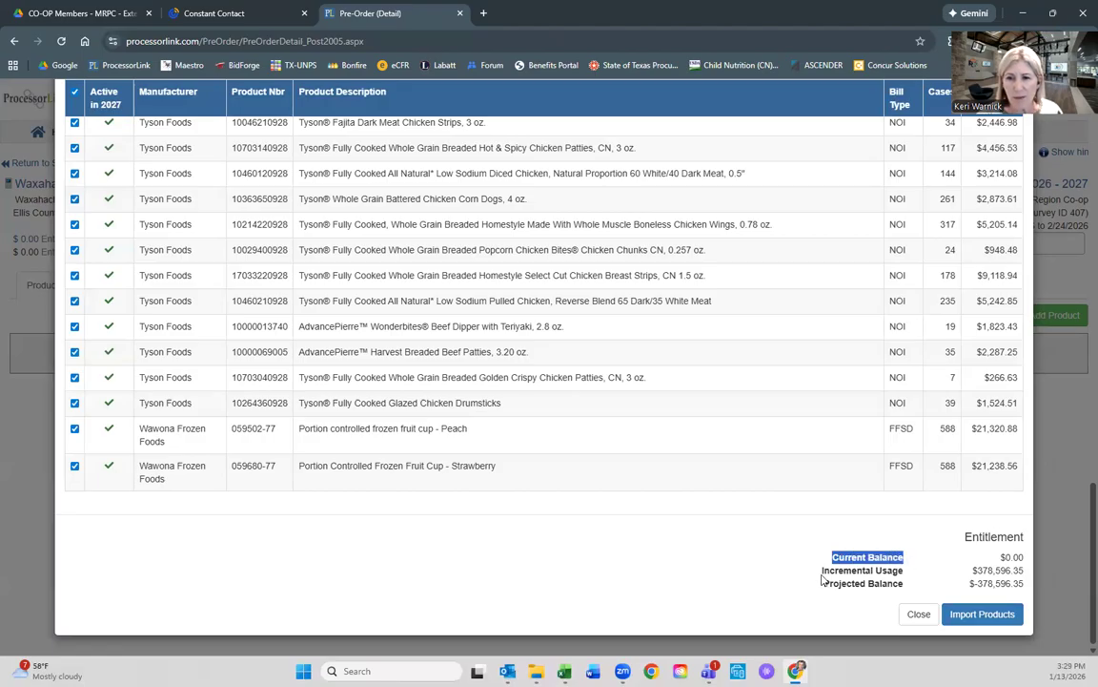
left_click_drag(820, 572, 909, 573)
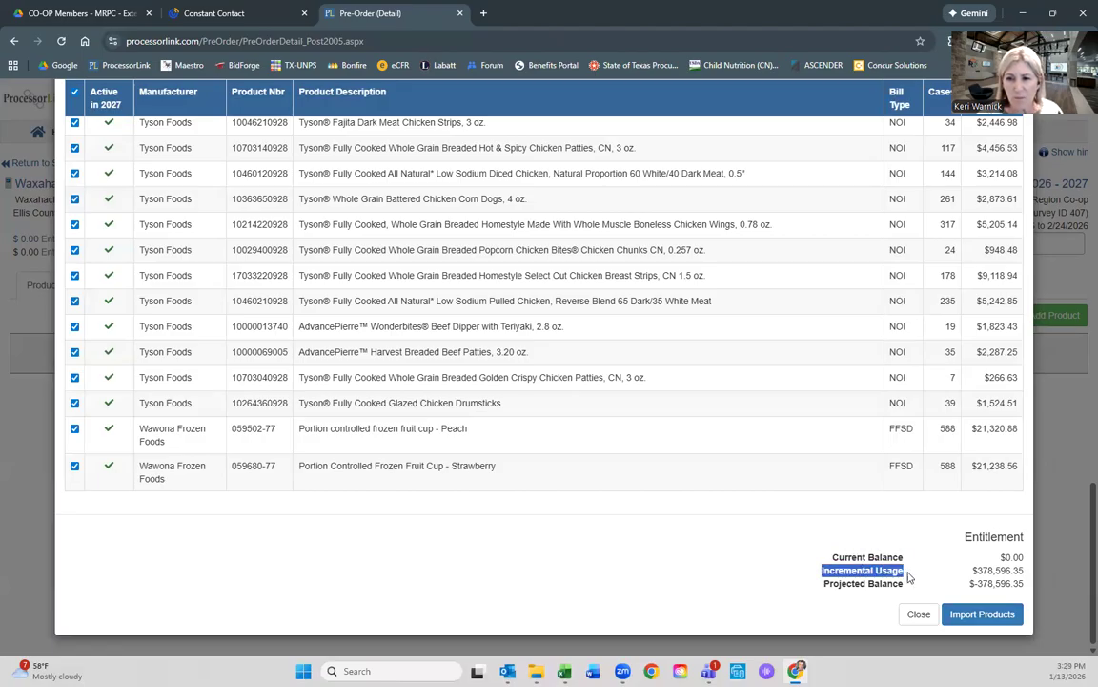
left_click_drag(825, 584, 906, 591)
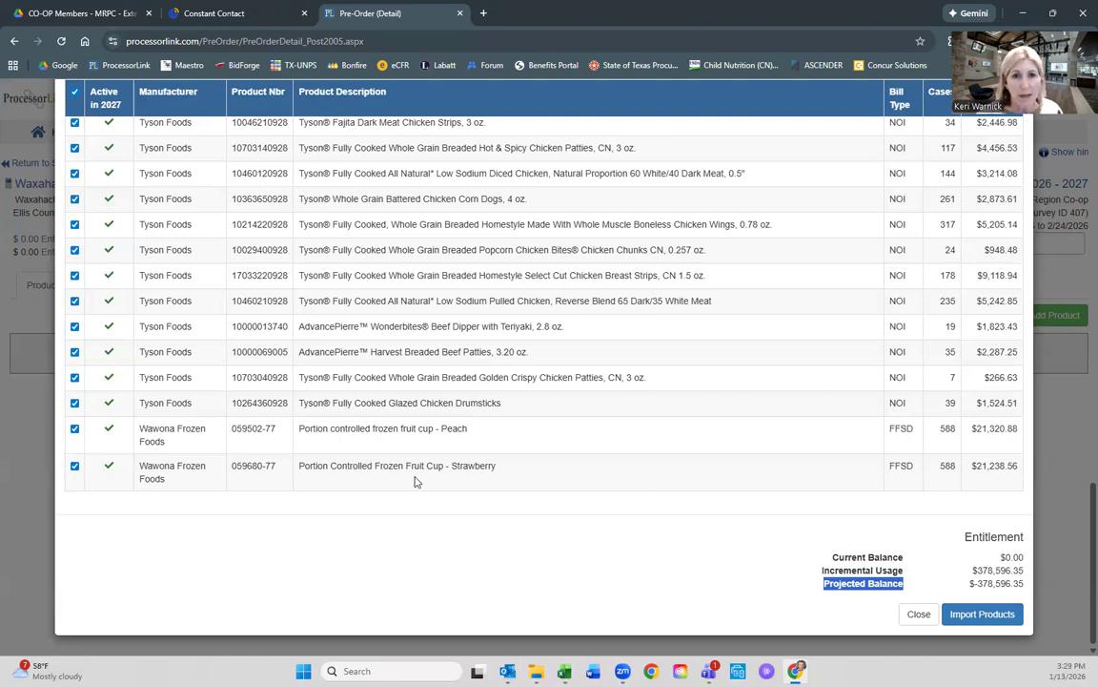
- Deselect the Tyson Fajita Dark Meat Chicken Strips, TONY'S DEEP DISH and BIG DADDY'S Turkey Pepperoni pizzas, and reselect all three
scroll(415, 481, "up", 2)
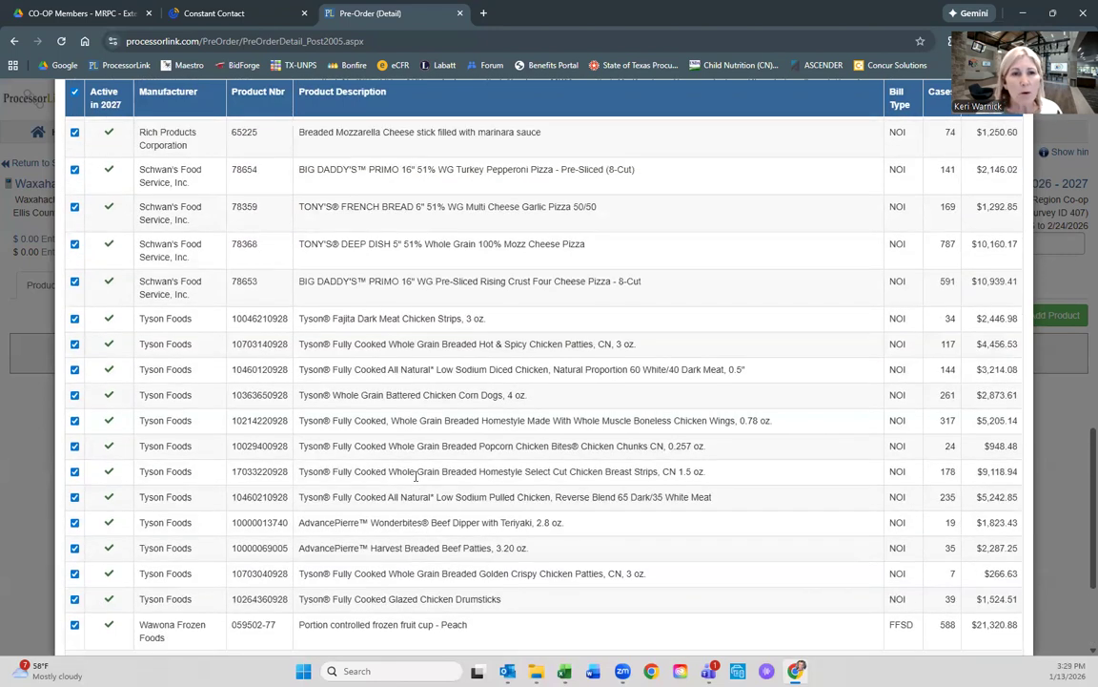
left_click(74, 319)
left_click(74, 244)
left_click(74, 169)
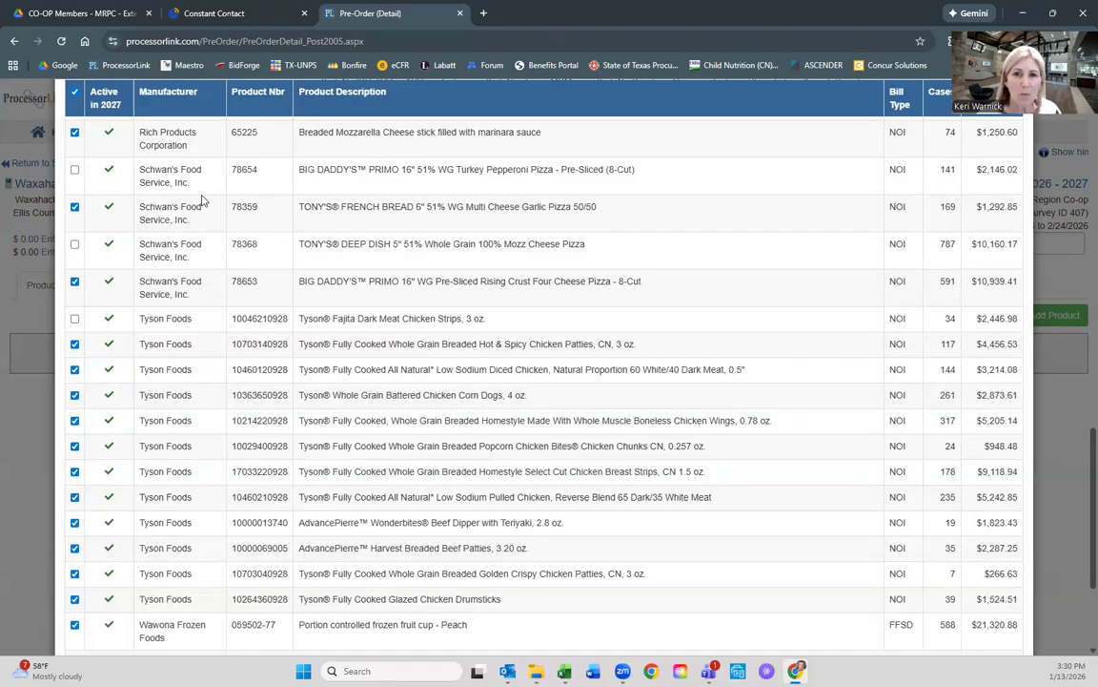
left_click(74, 169)
left_click(74, 244)
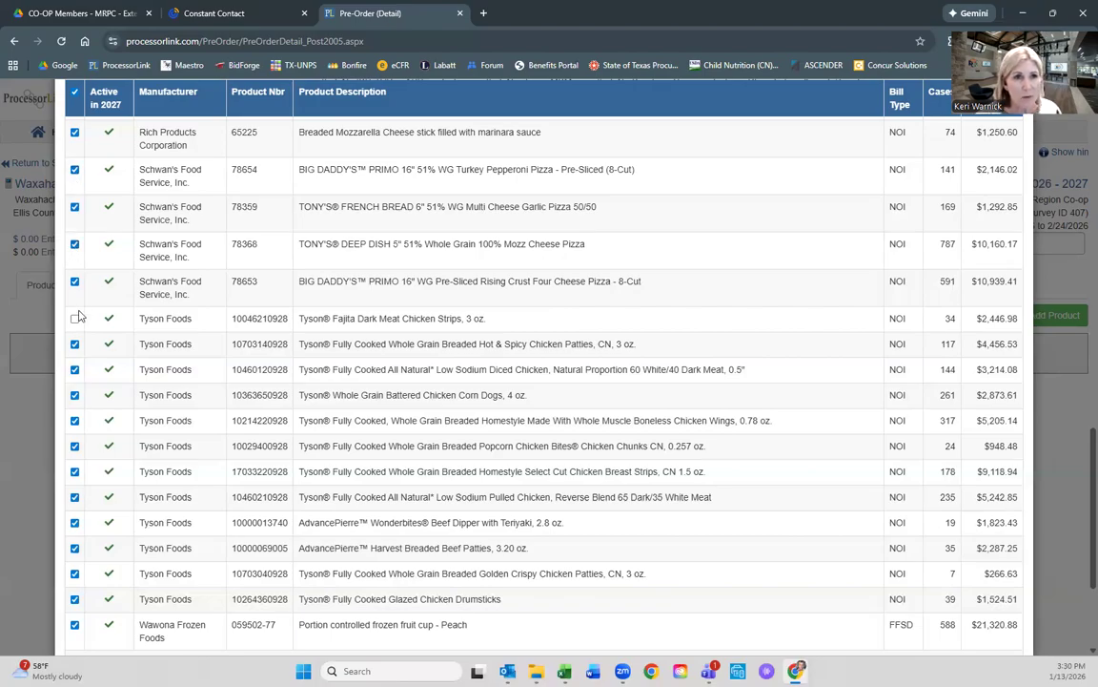
left_click(74, 318)
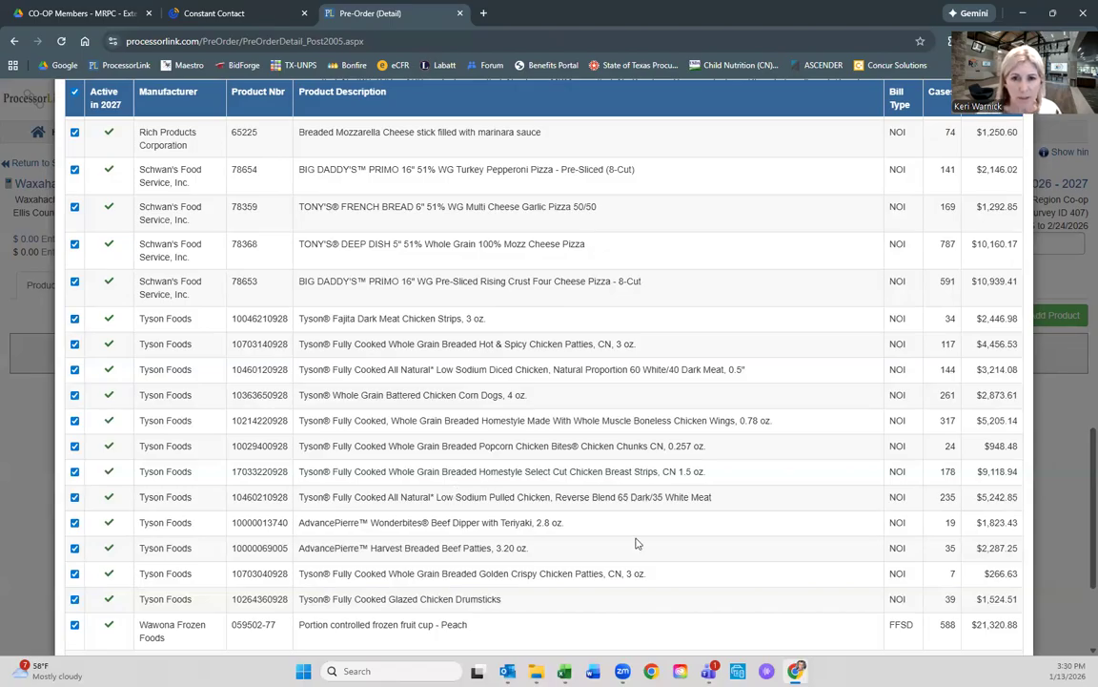
- Try to import the selected prior-year products, read the response, and close the import dialog
scroll(575, 489, "down", 3)
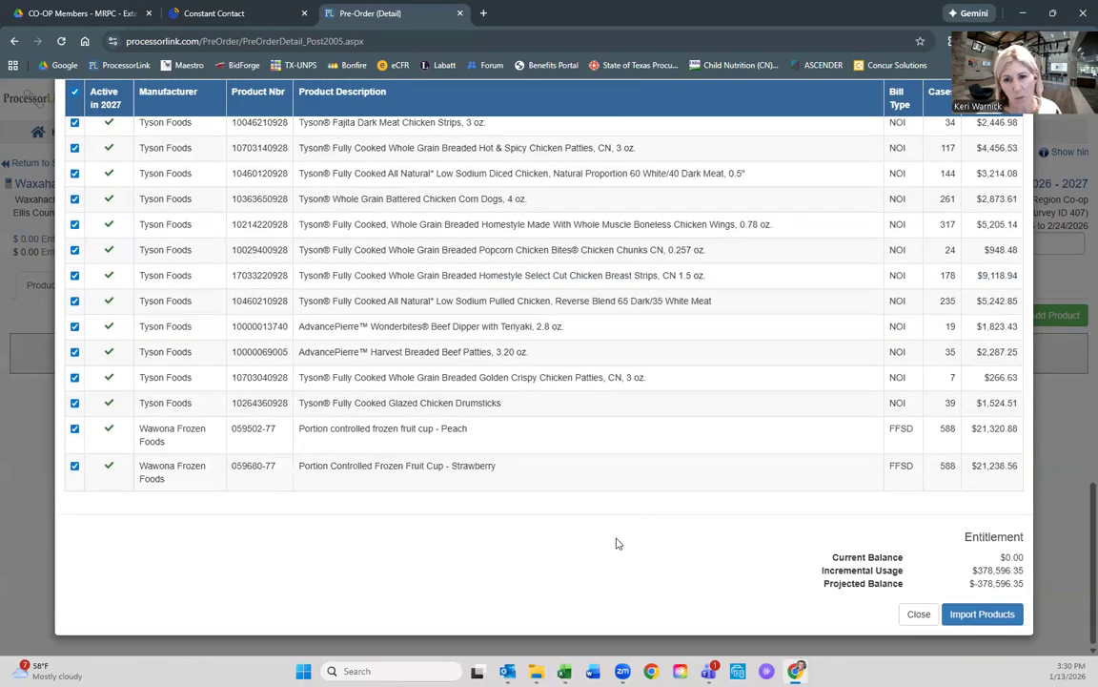
left_click(984, 615)
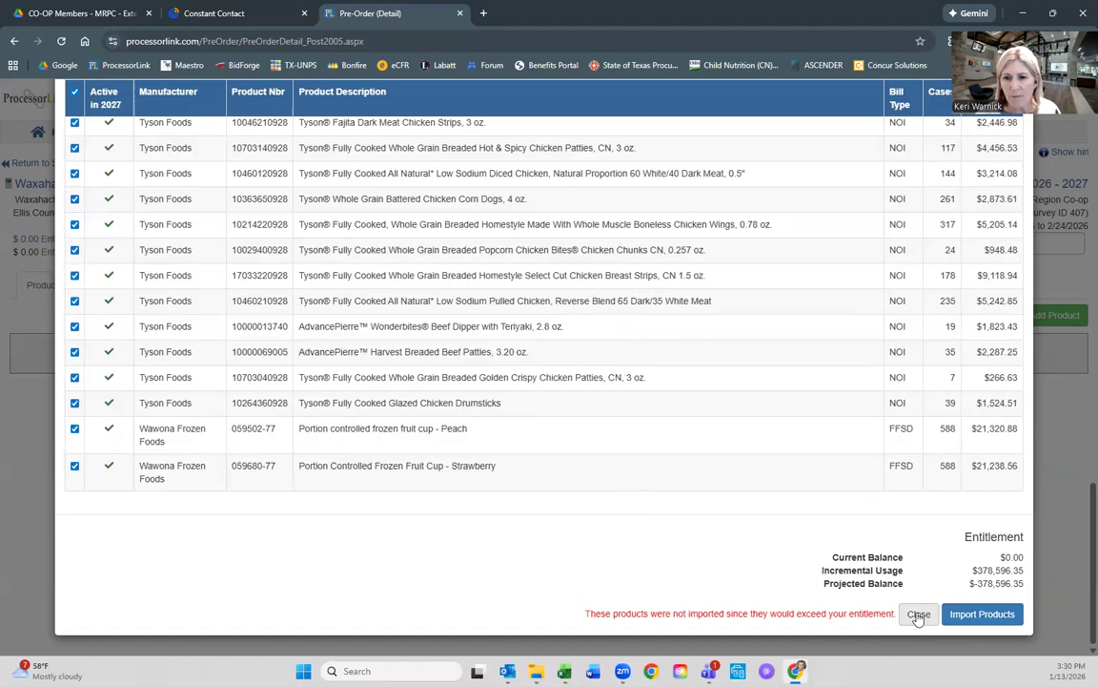
left_click_drag(585, 613, 897, 616)
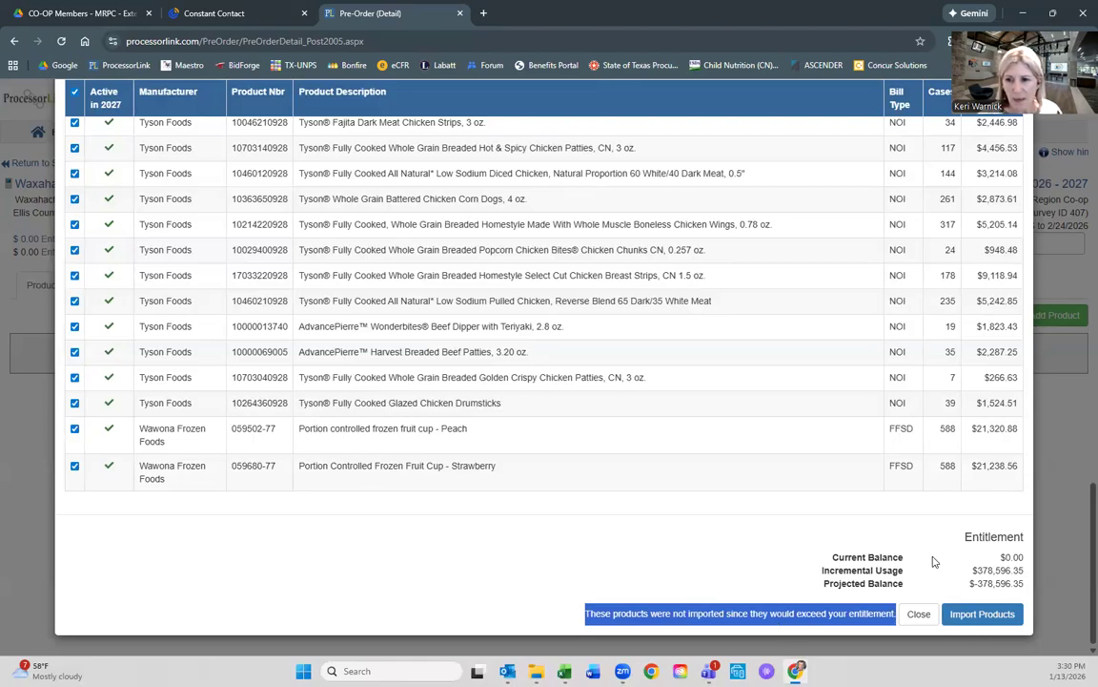
left_click(920, 615)
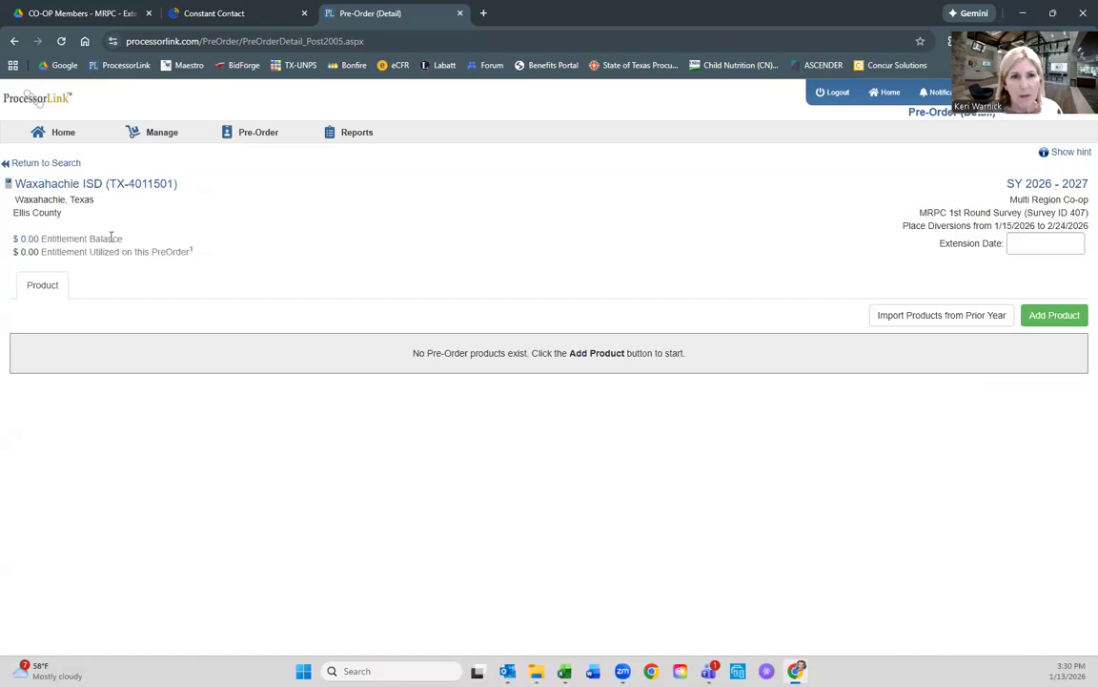
- Set the school district's beginning entitlement to 400000, save it, and check the entitlement balance
left_click_drag(123, 244, 13, 239)
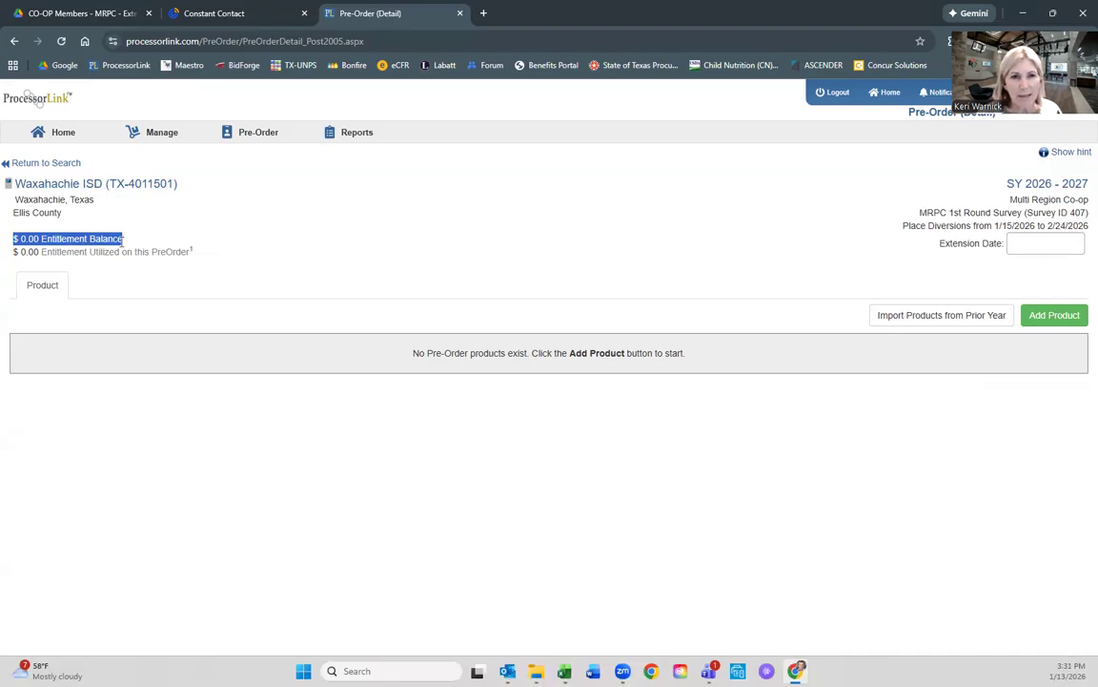
left_click(184, 247)
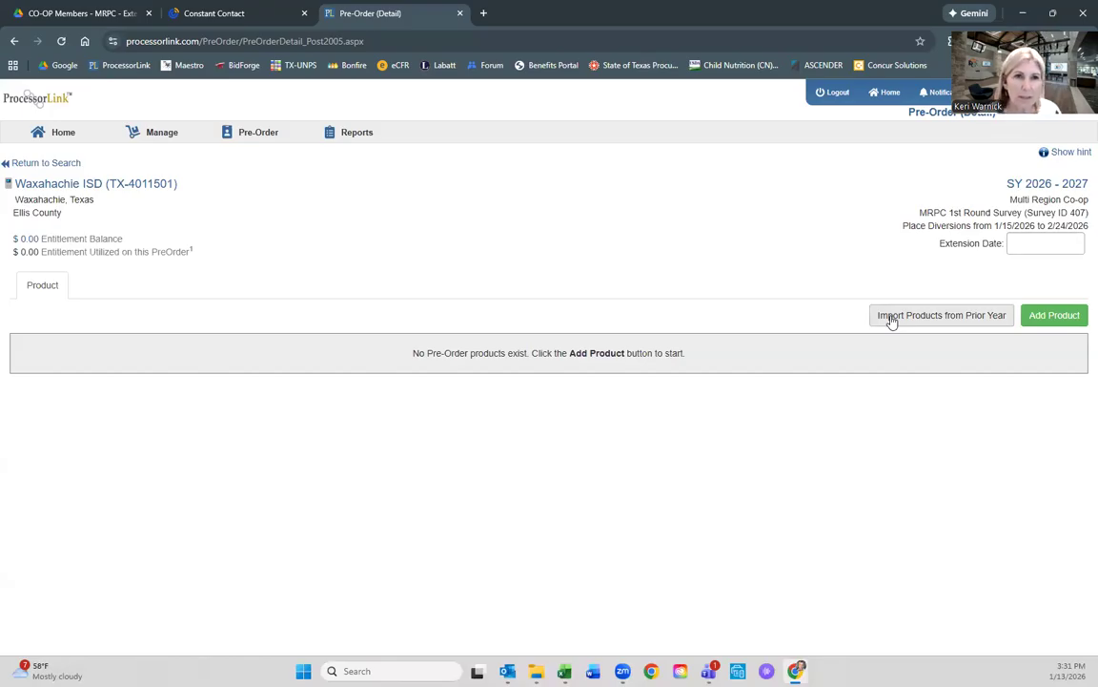
left_click(30, 242)
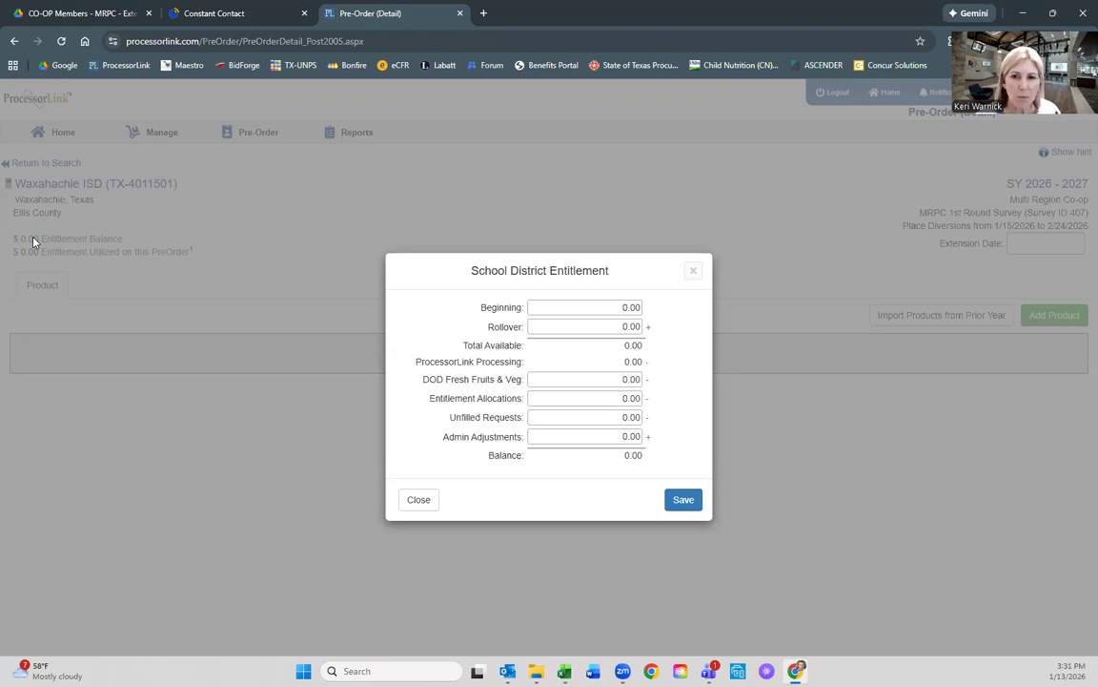
left_click_drag(615, 307, 647, 308)
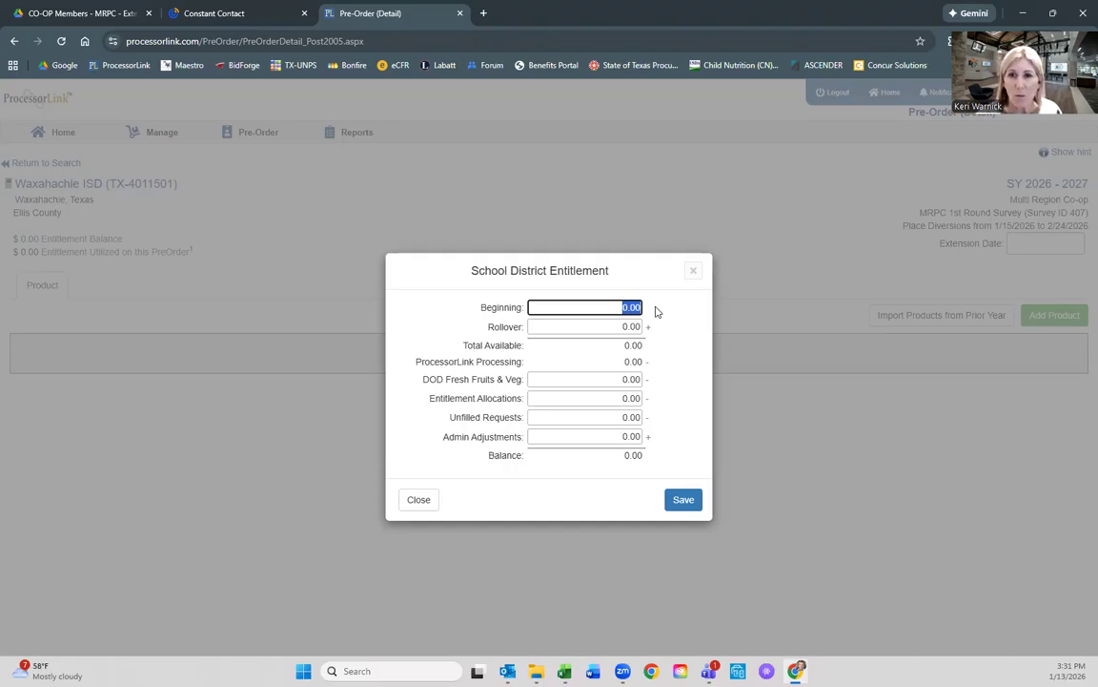
type("400000")
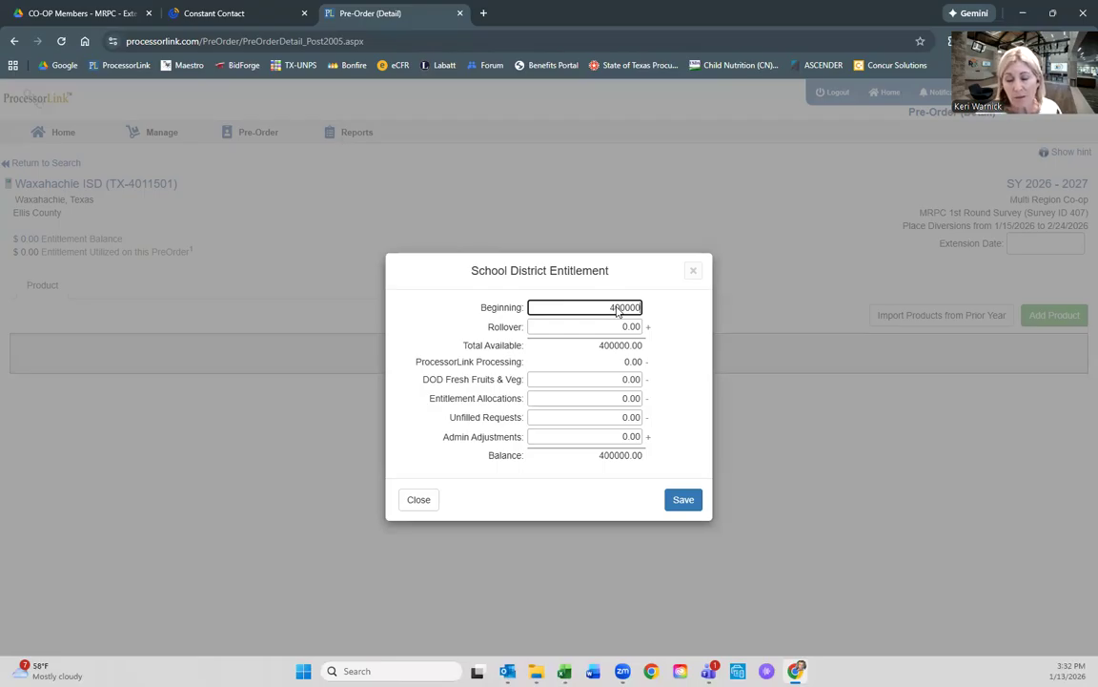
left_click(683, 499)
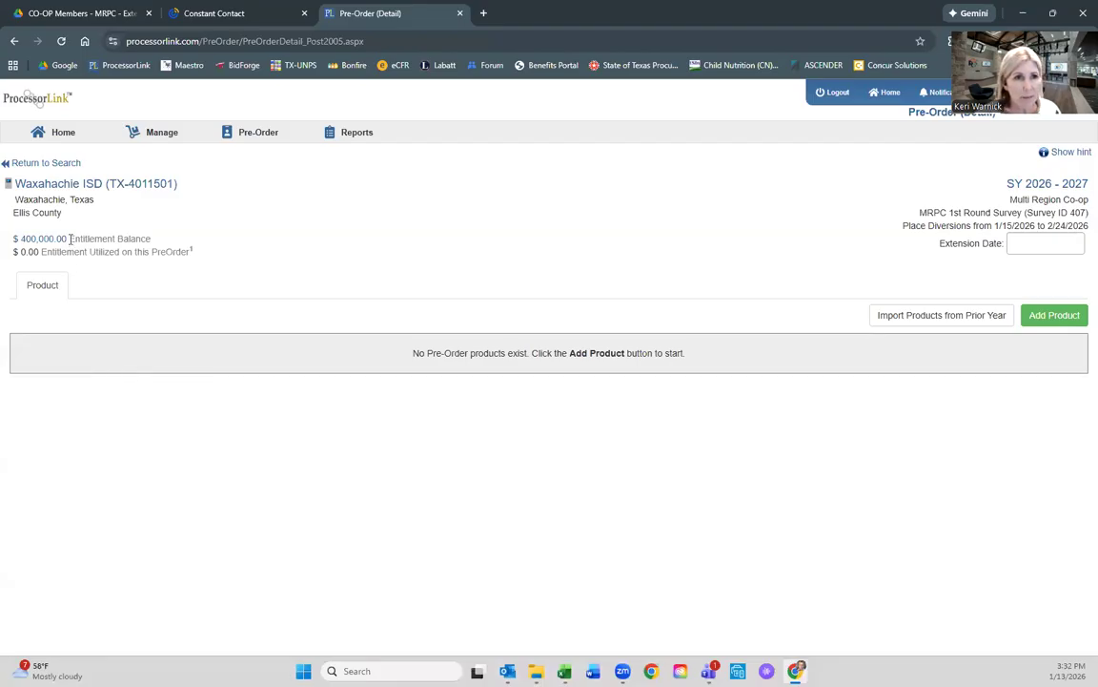
left_click_drag(69, 239, 162, 241)
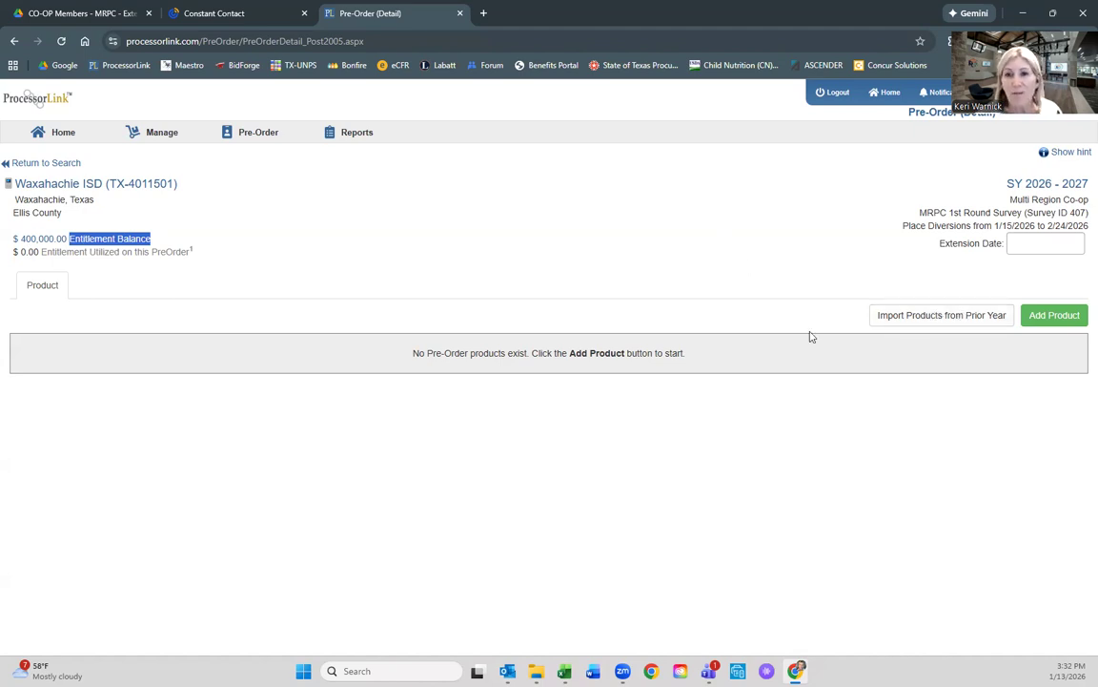
- Import all active SY 2026 products from the MRPC 1st Round Survey after checking the current balance, incremental usage and projected balance
left_click(939, 316)
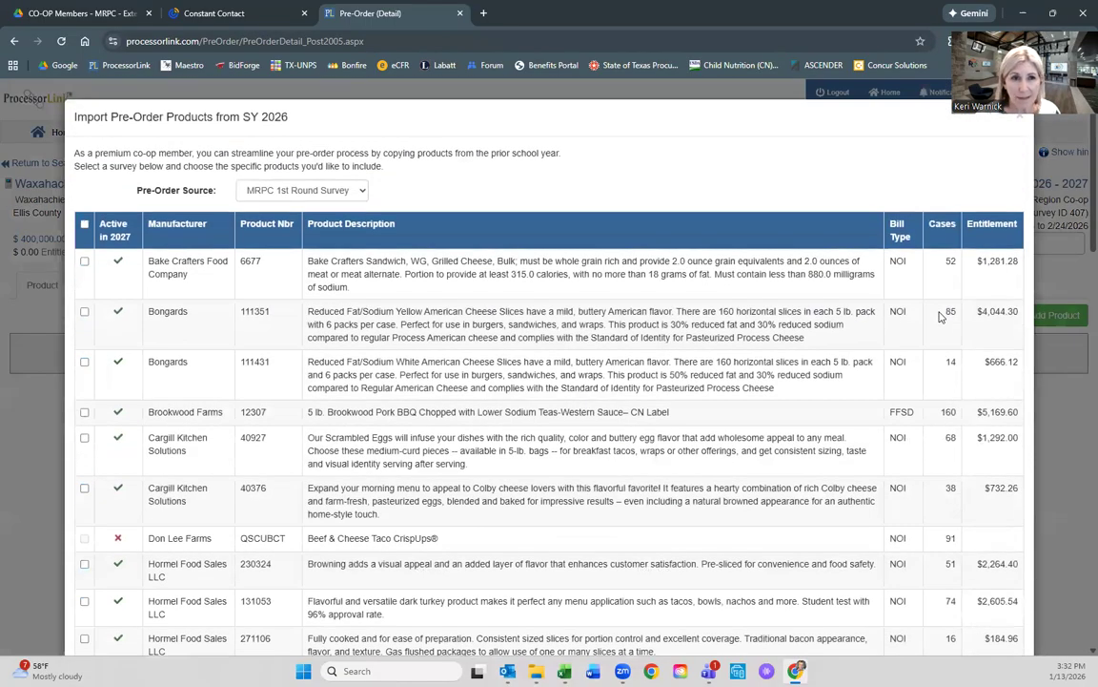
left_click(84, 225)
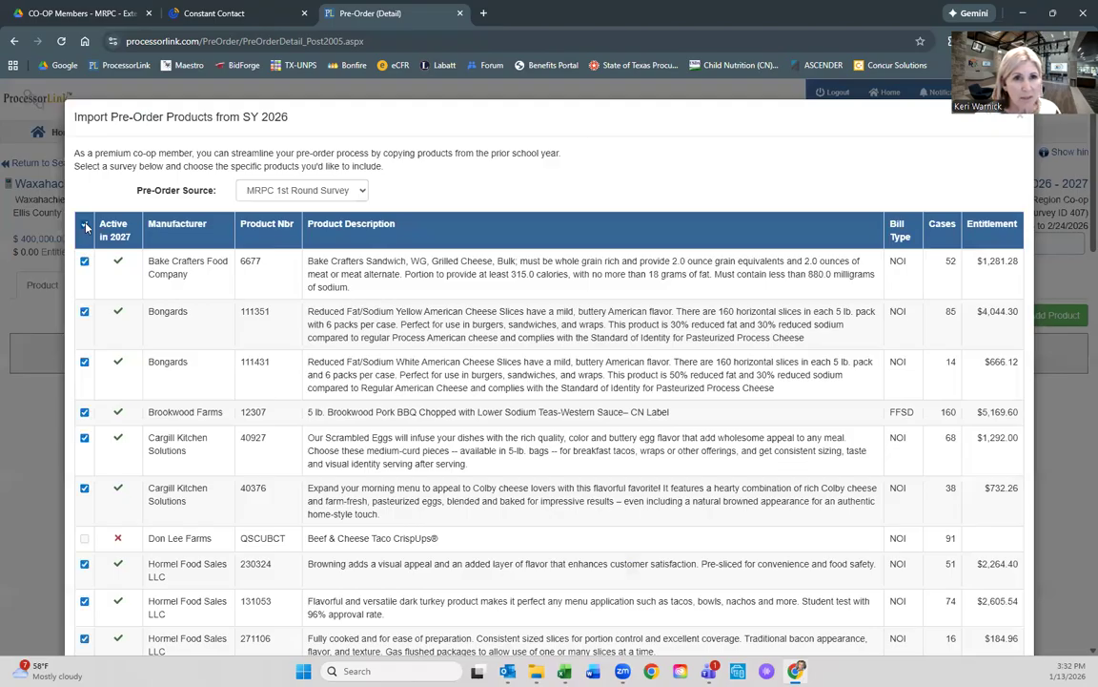
scroll(796, 523, "down", 5)
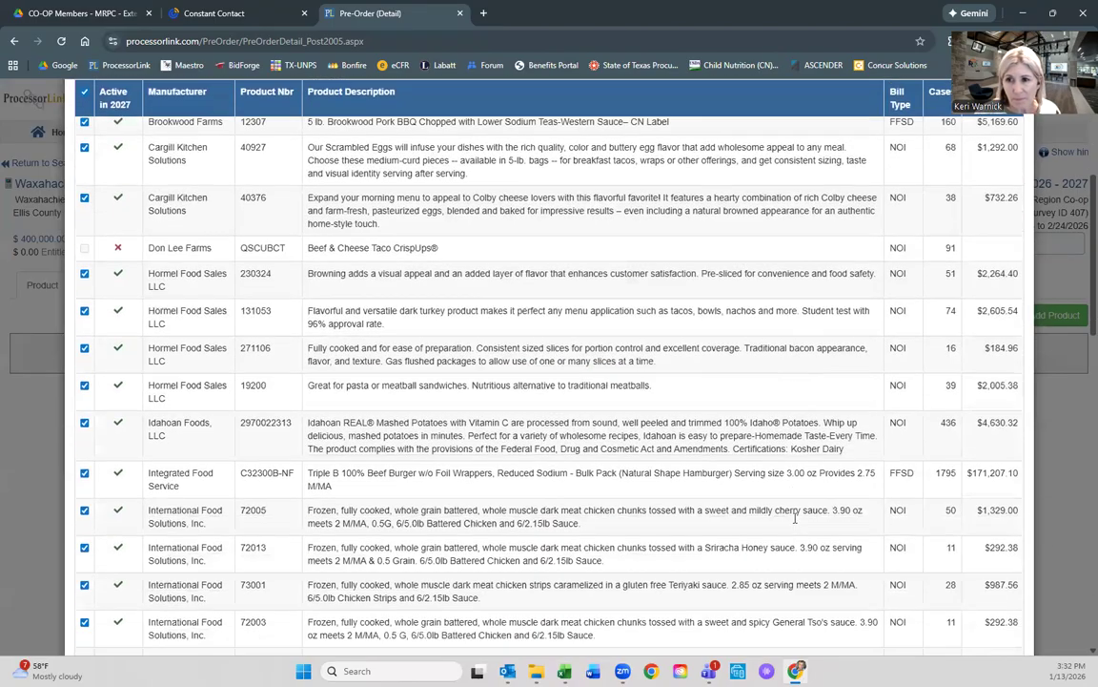
scroll(796, 524, "down", 10)
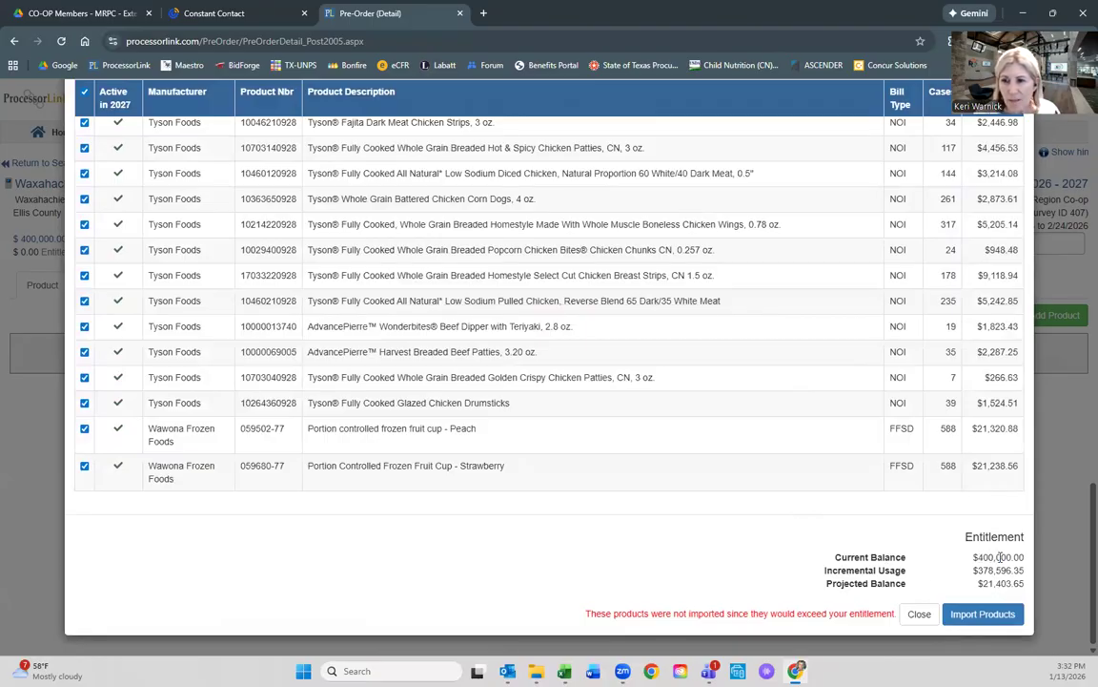
left_click_drag(980, 558, 1032, 560)
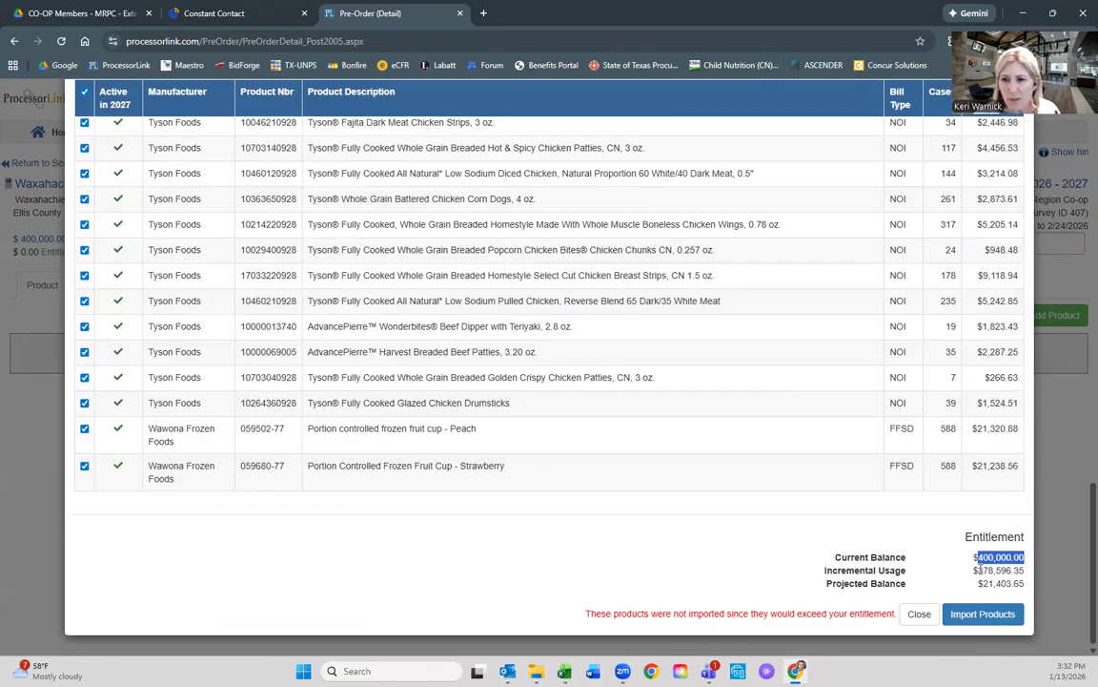
left_click_drag(979, 568, 1023, 571)
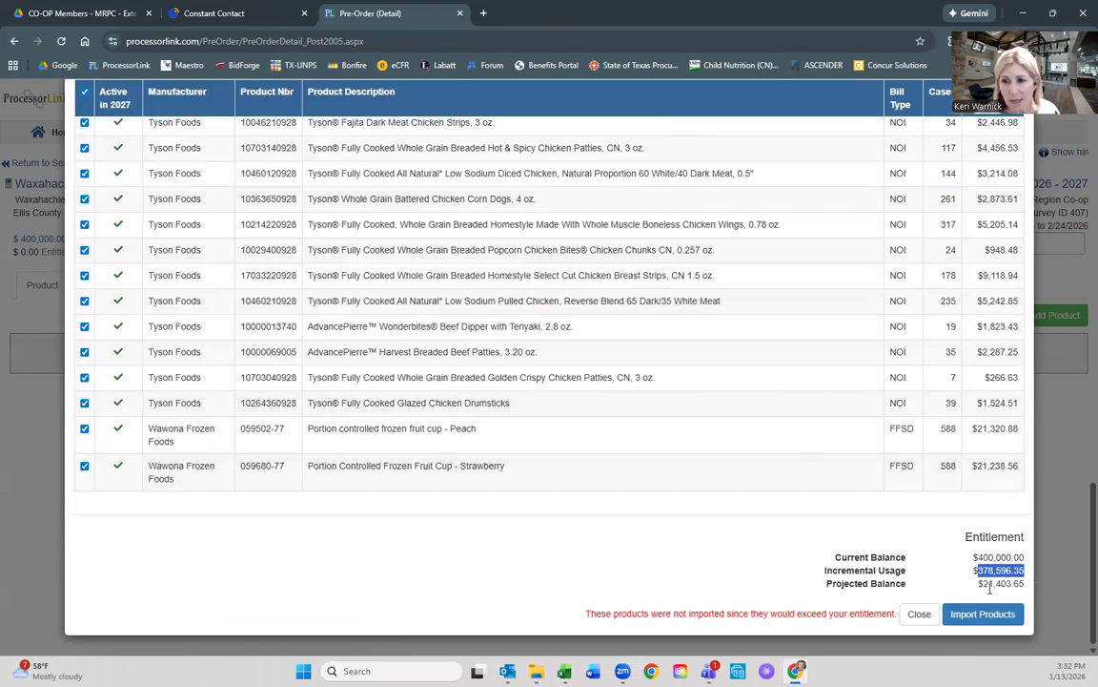
left_click_drag(982, 584, 1031, 589)
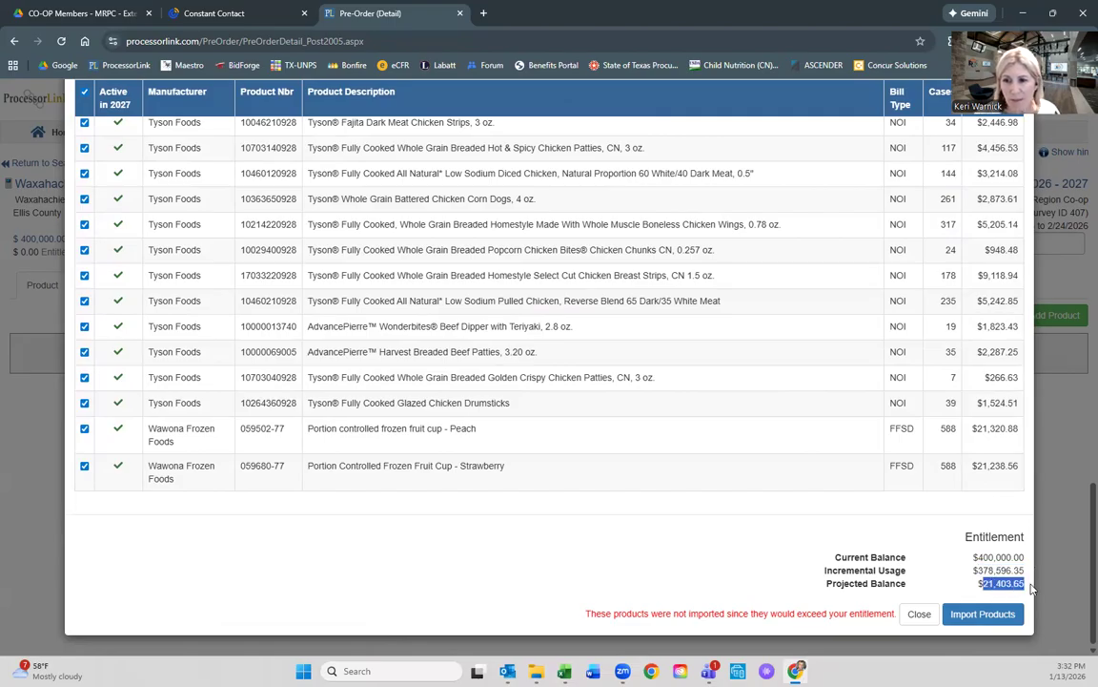
left_click(995, 616)
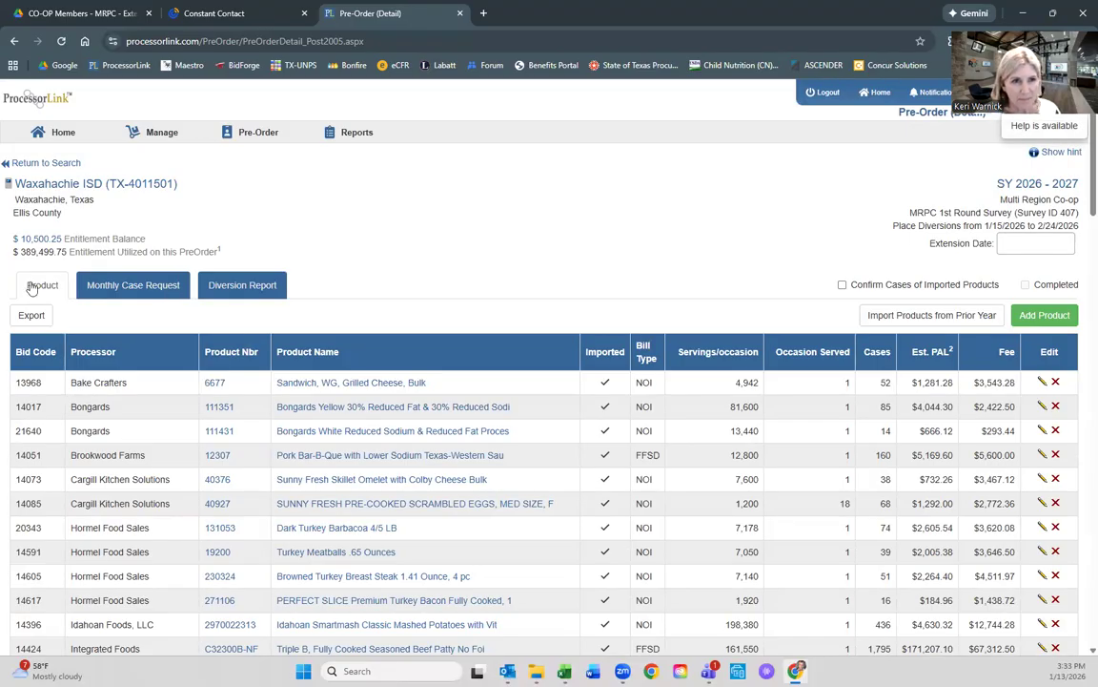
- Examine the pre-order's entitlement balance and the imported products, including the FFSD and NOI bill types down the whole list
left_click_drag(64, 238, 22, 238)
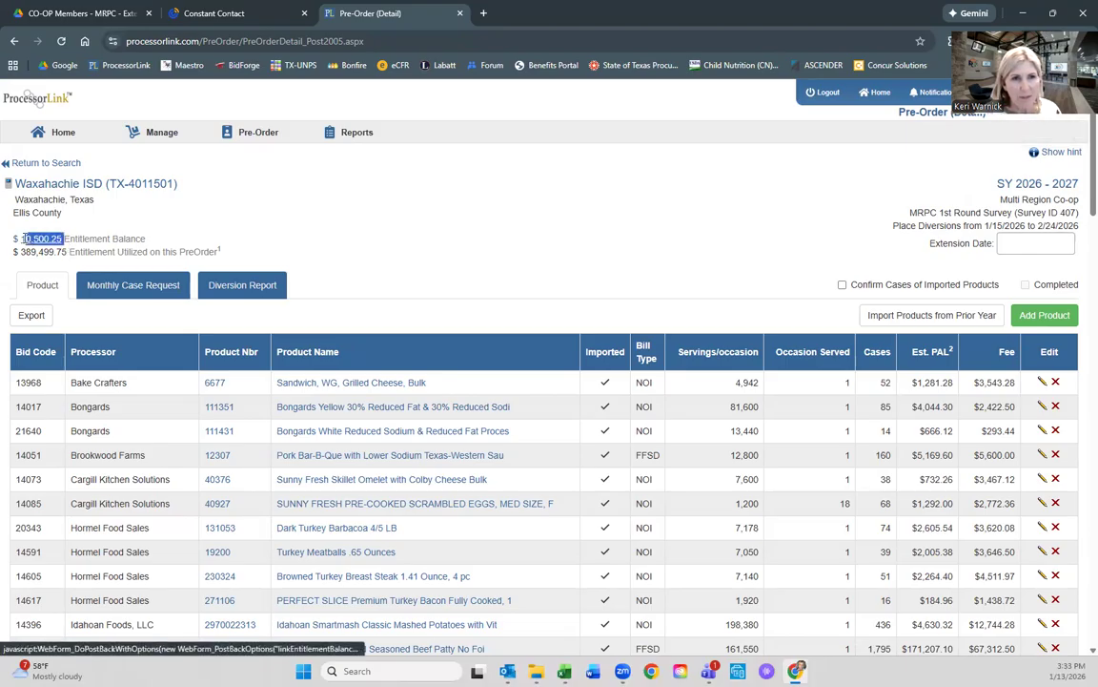
left_click(454, 255)
scroll(481, 472, "down", 2)
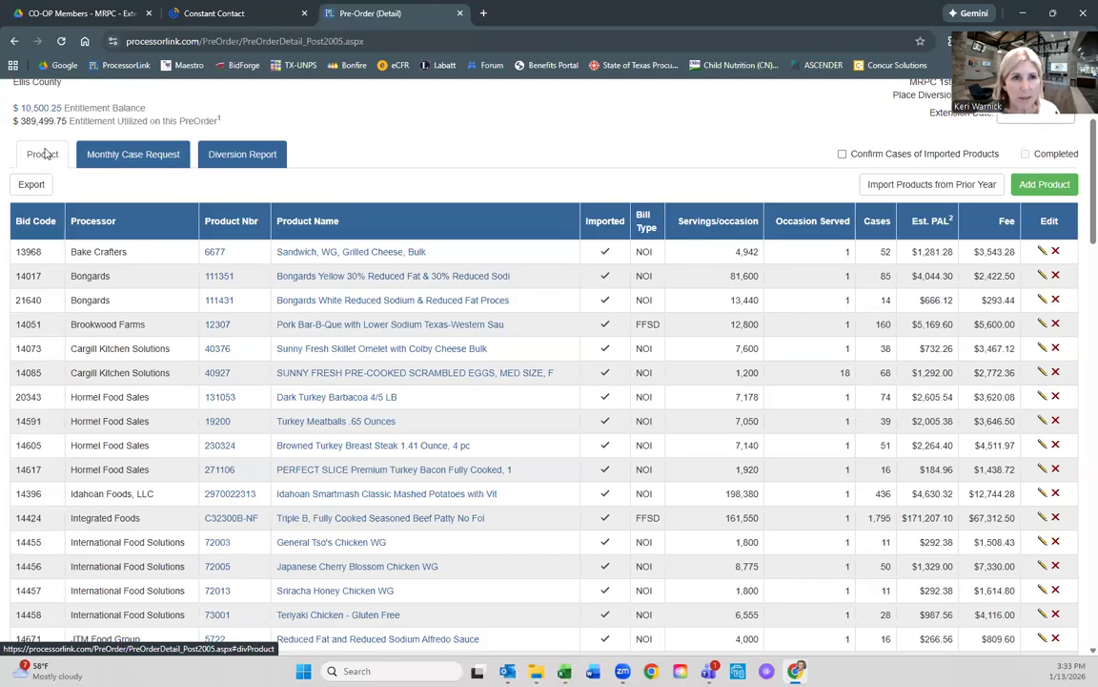
left_click_drag(28, 143, 43, 153)
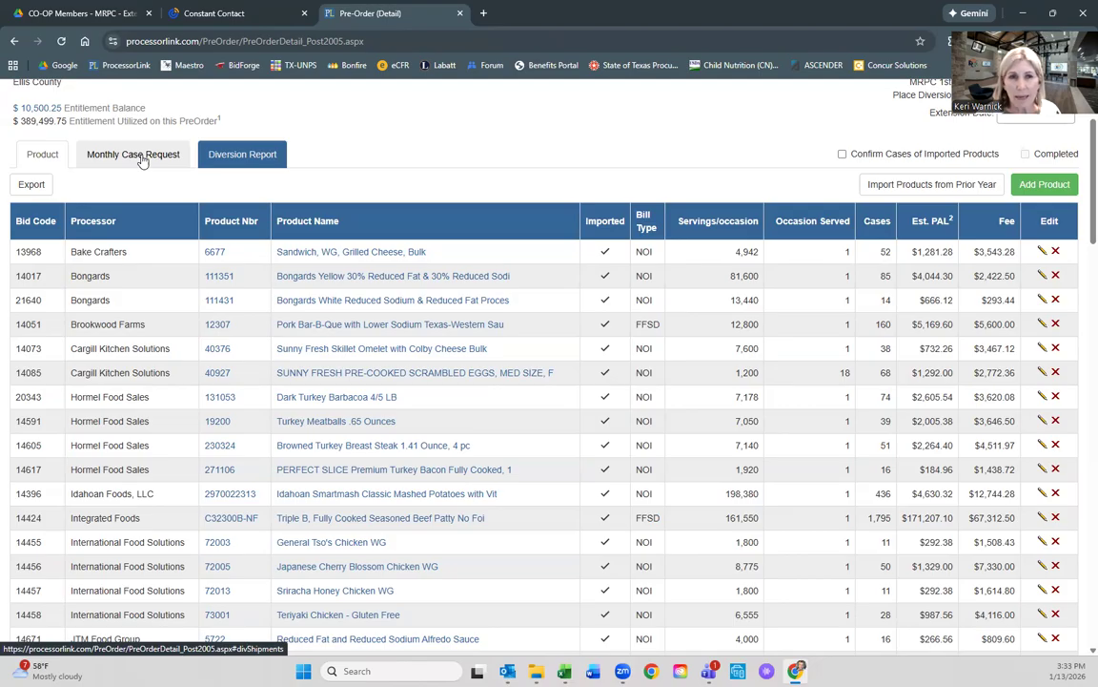
left_click(233, 155)
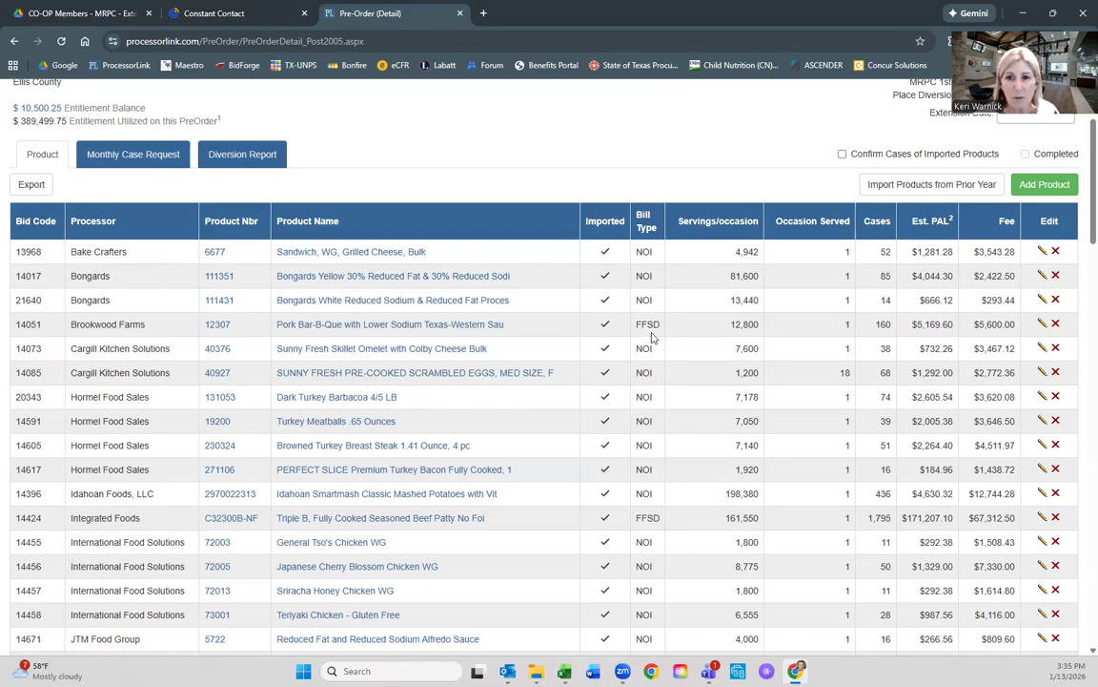
mouse_move(658, 327)
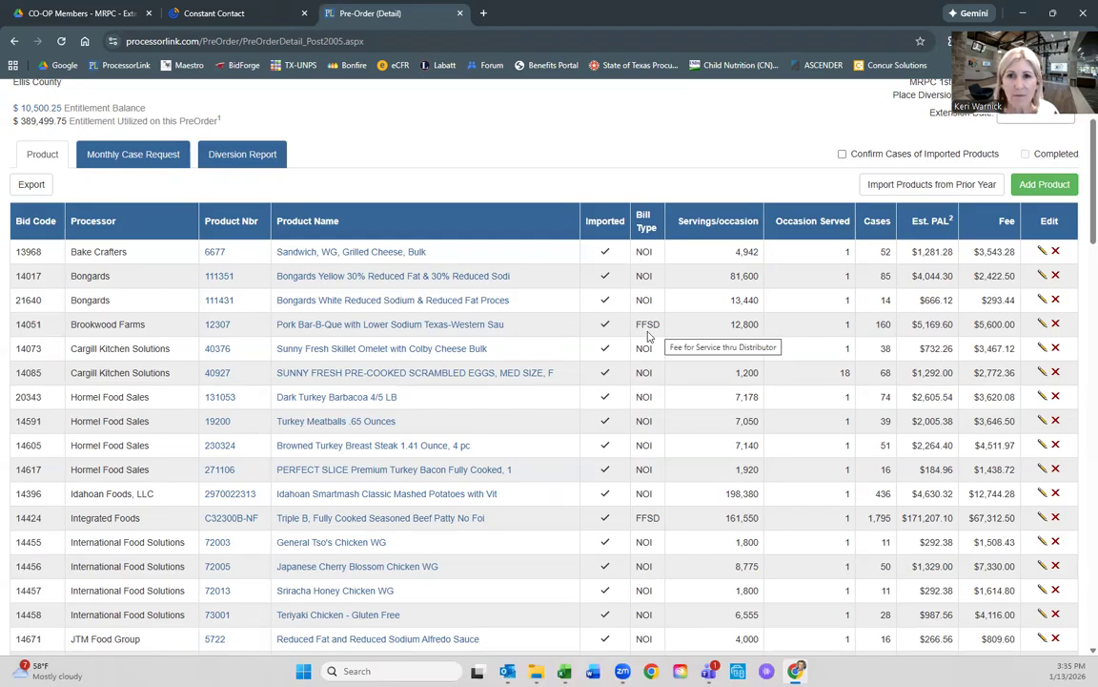
left_click_drag(638, 324, 659, 329)
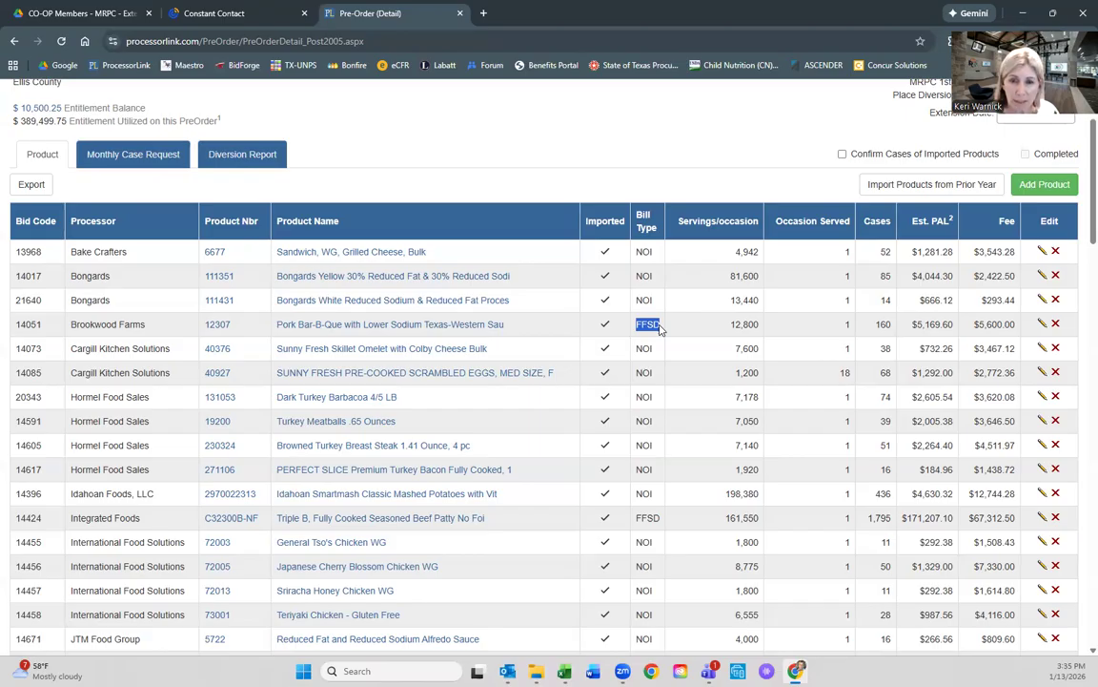
scroll(649, 515, "down", 3)
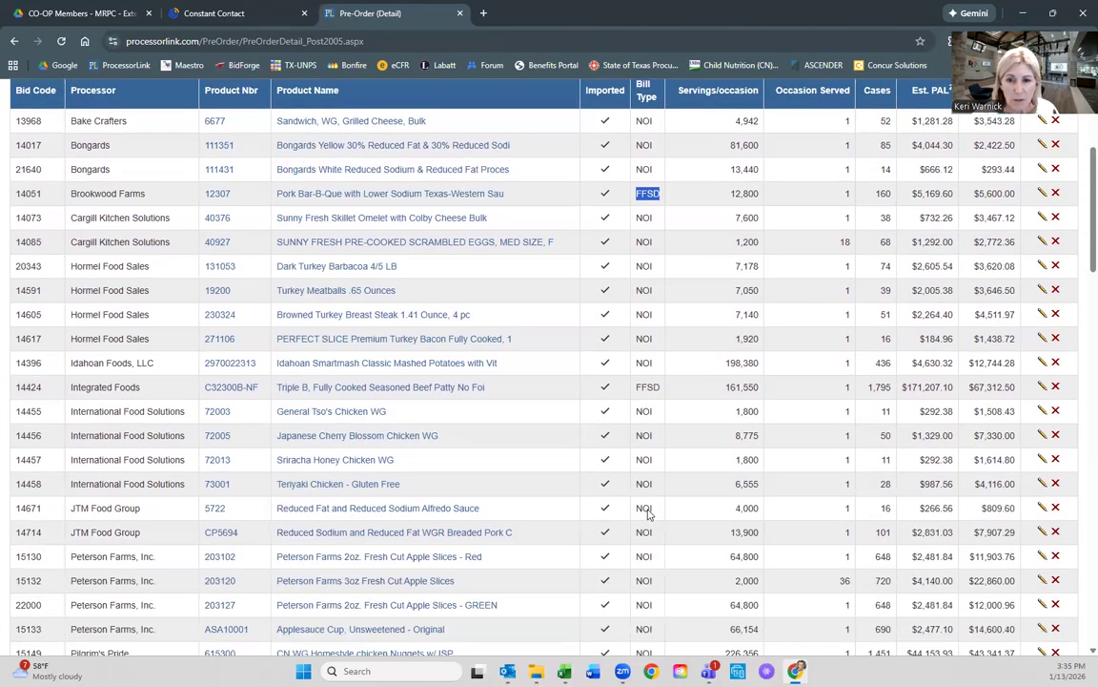
scroll(647, 515, "down", 5)
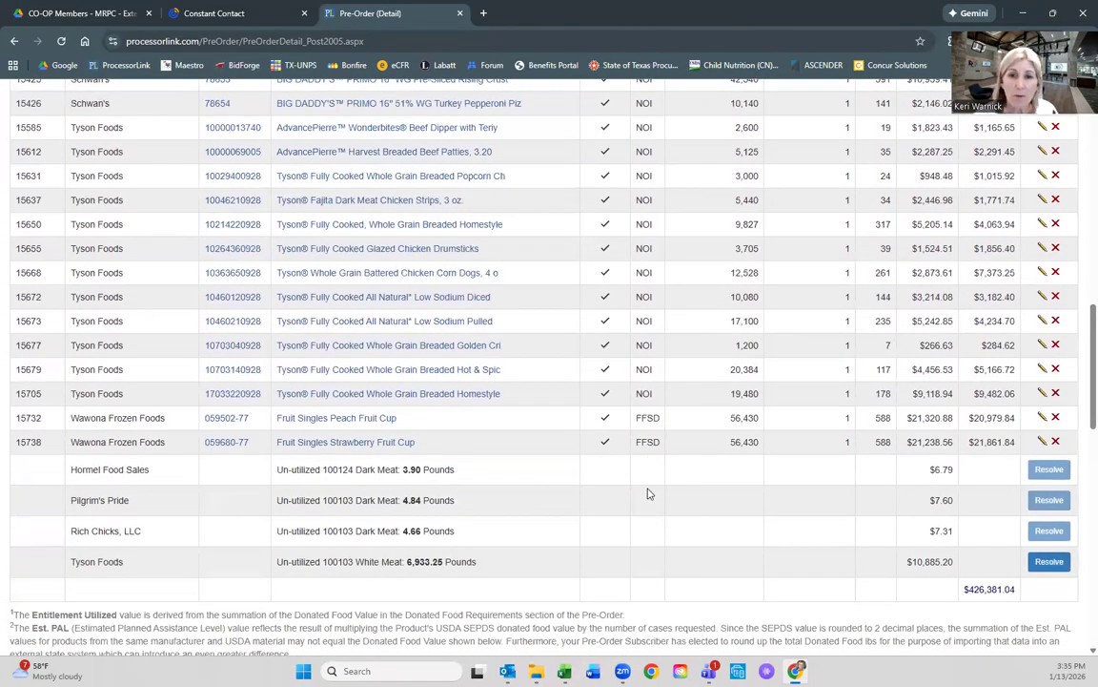
scroll(647, 493, "up", 12)
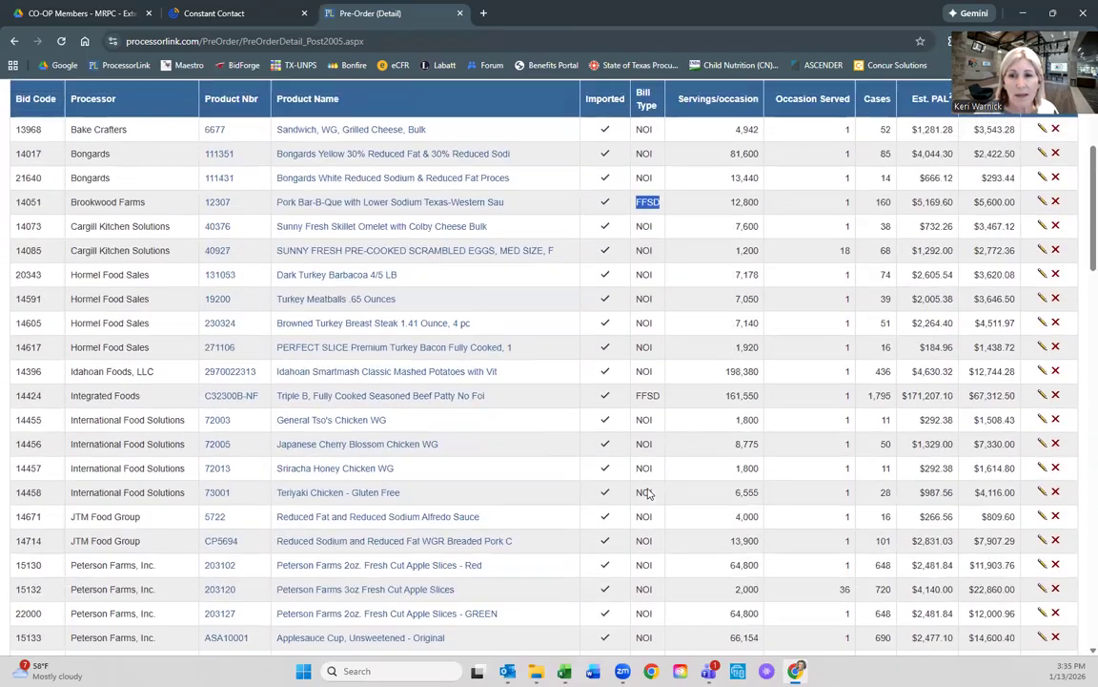
scroll(647, 493, "up", 3)
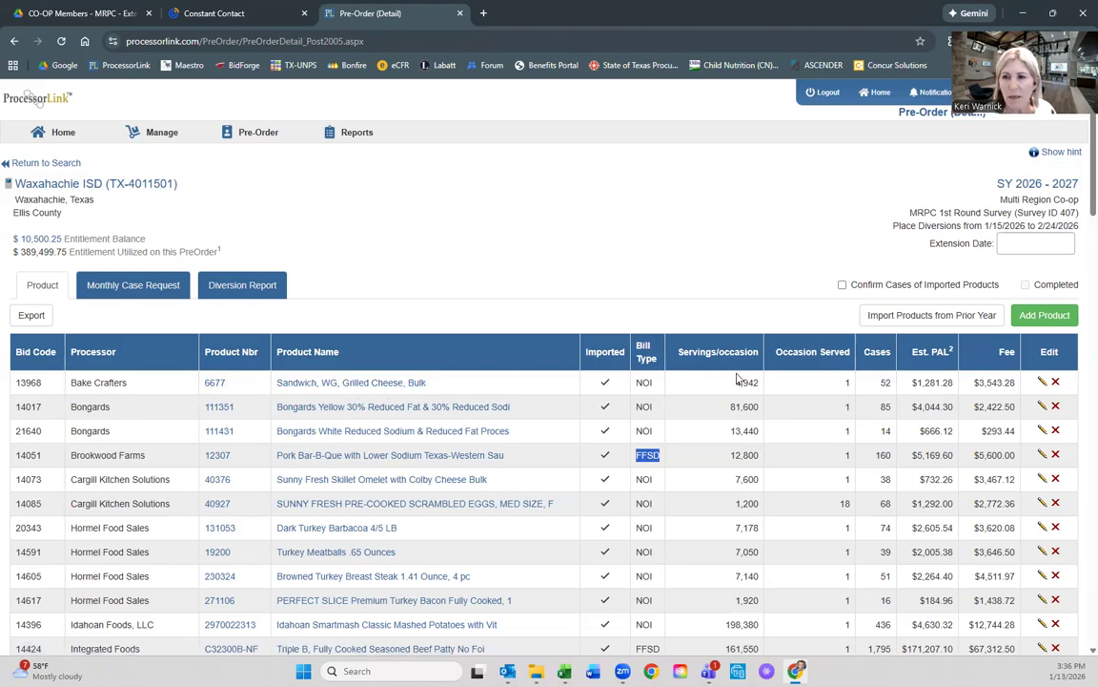
- Open the Bake Crafters grilled cheese sandwich (6677) for editing, check its product details, and choose the Net Off Invoice $68.14/case bill type
left_click(1059, 355)
left_click_drag(1058, 353, 1042, 356)
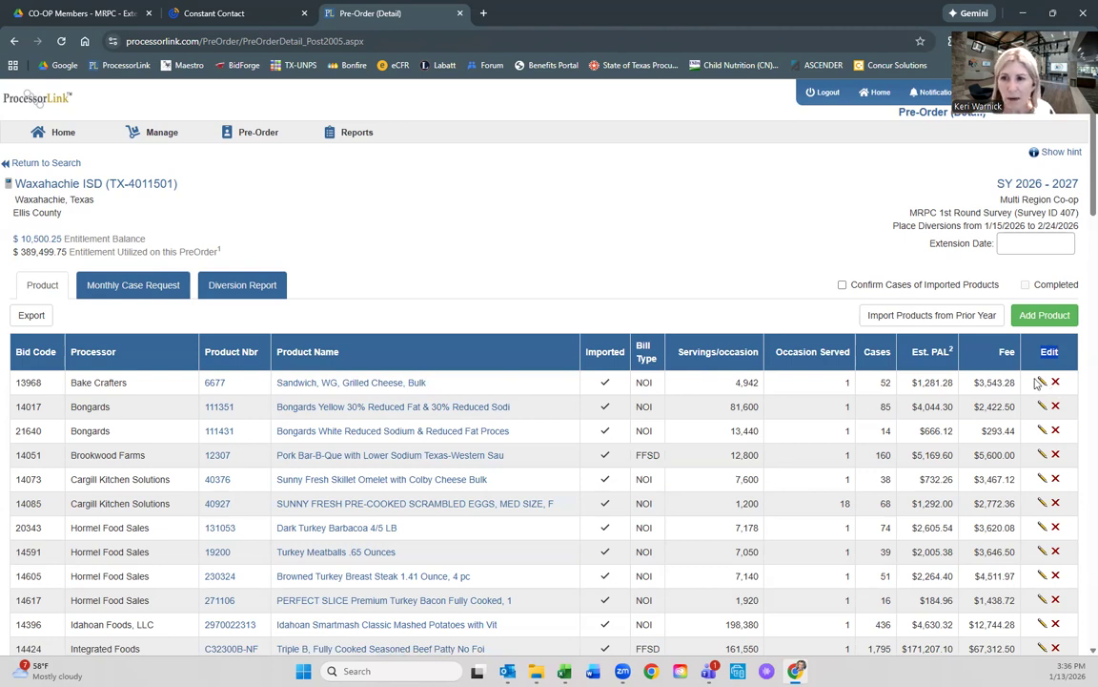
left_click(1042, 382)
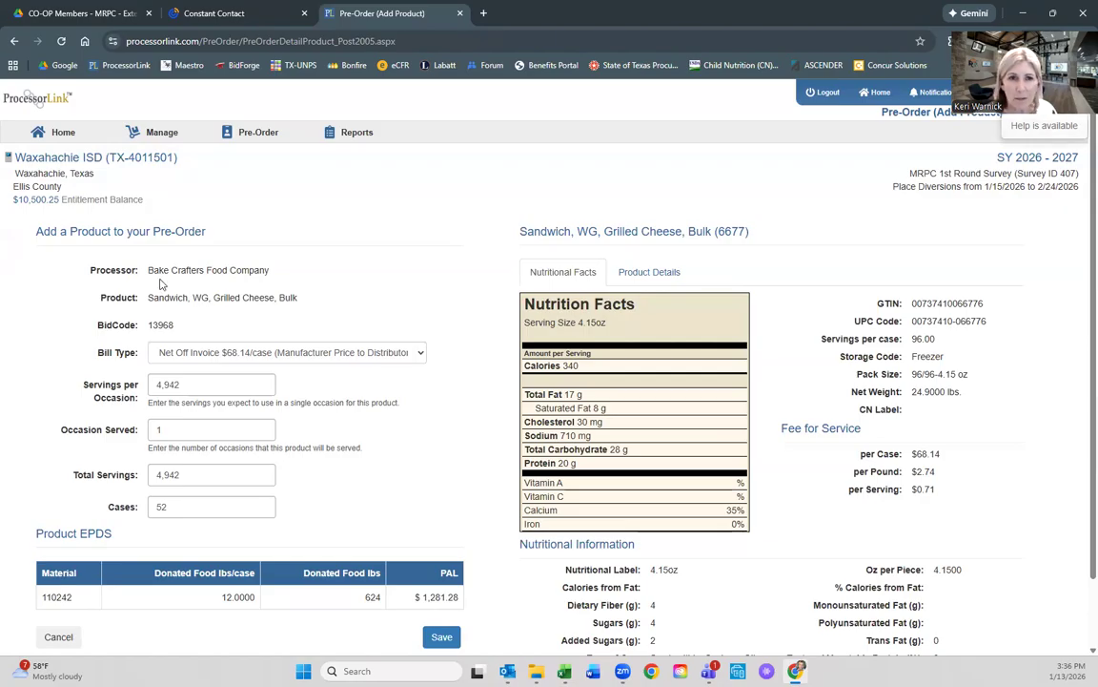
left_click_drag(149, 273, 276, 274)
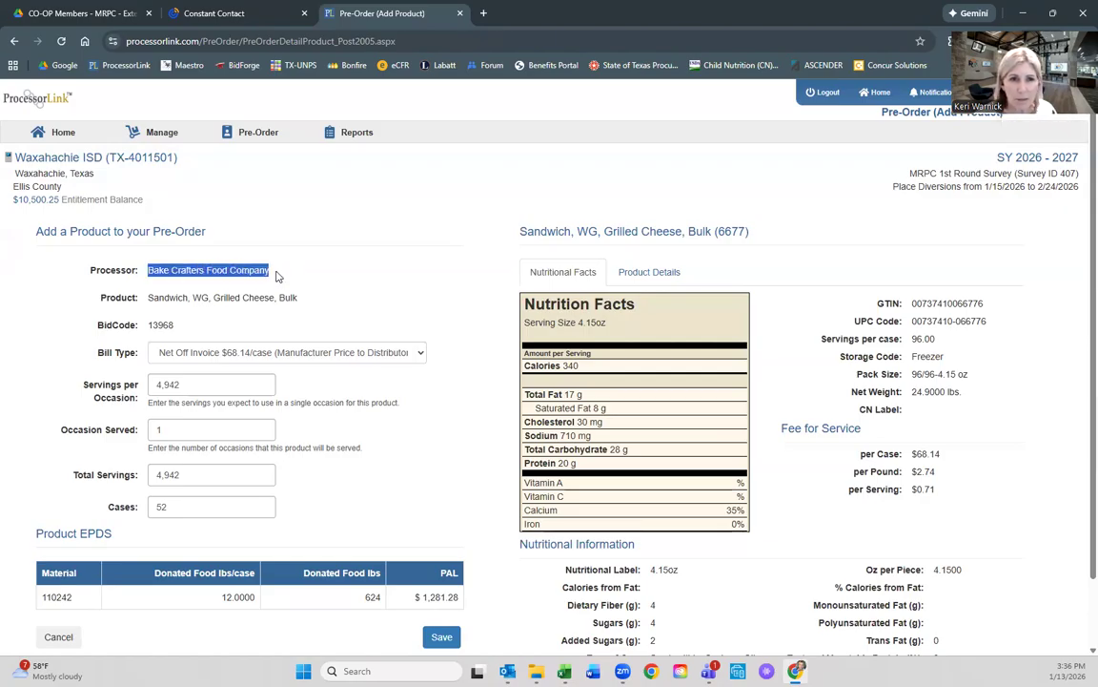
left_click(176, 300)
triple_click(177, 300)
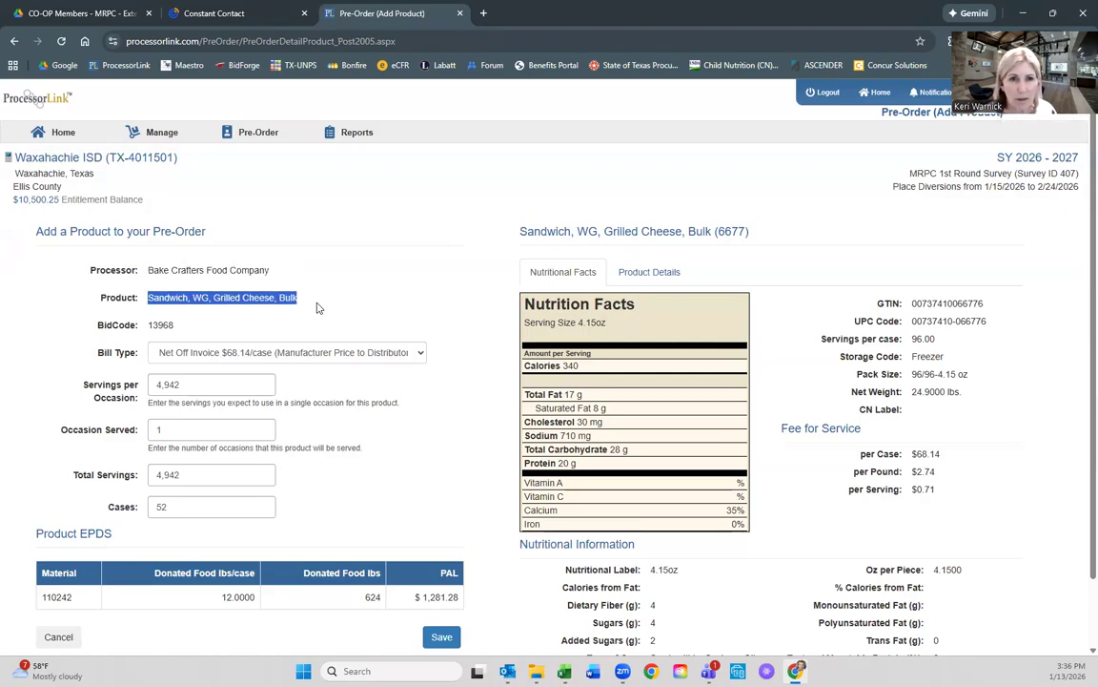
left_click(153, 325)
double_click(153, 324)
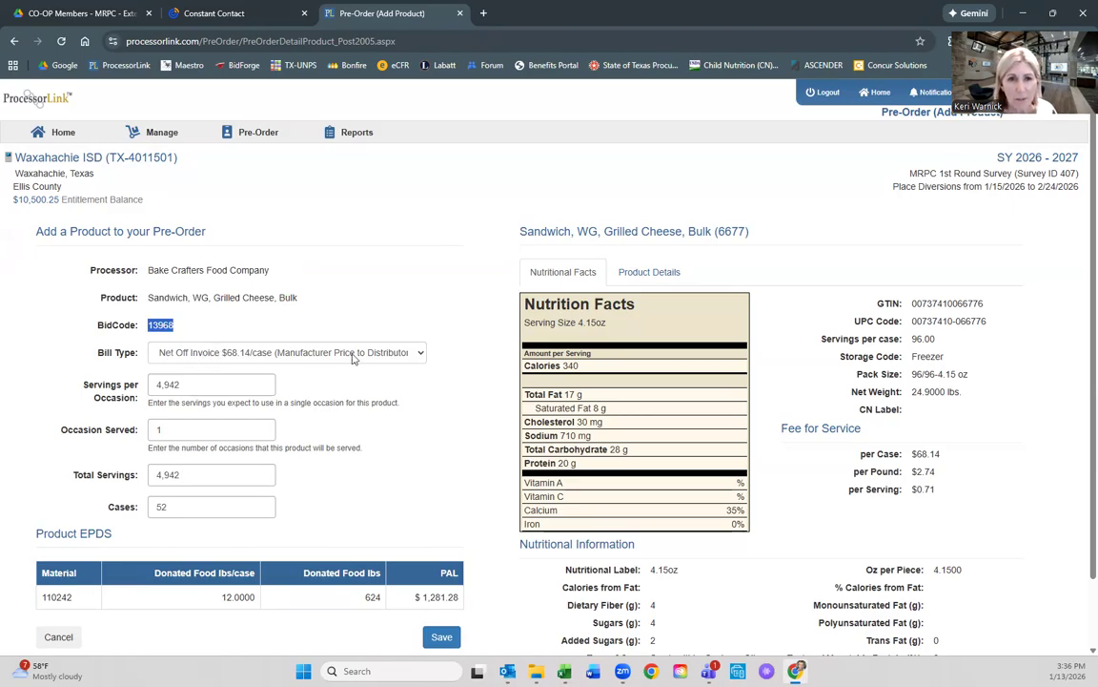
left_click(421, 354)
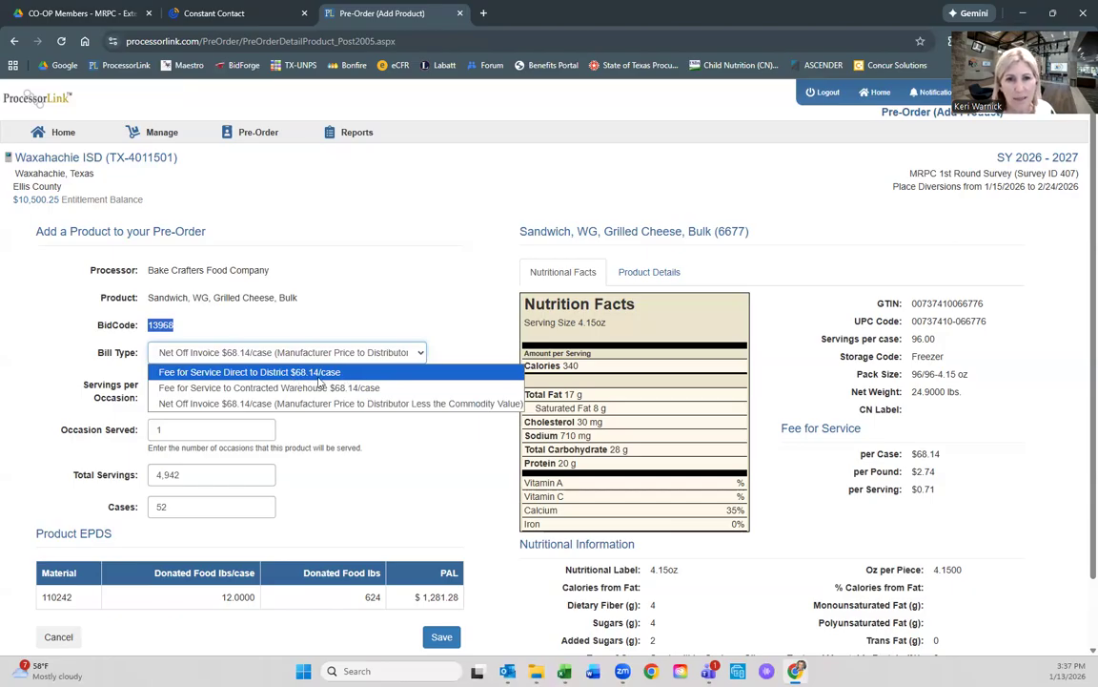
left_click(300, 403)
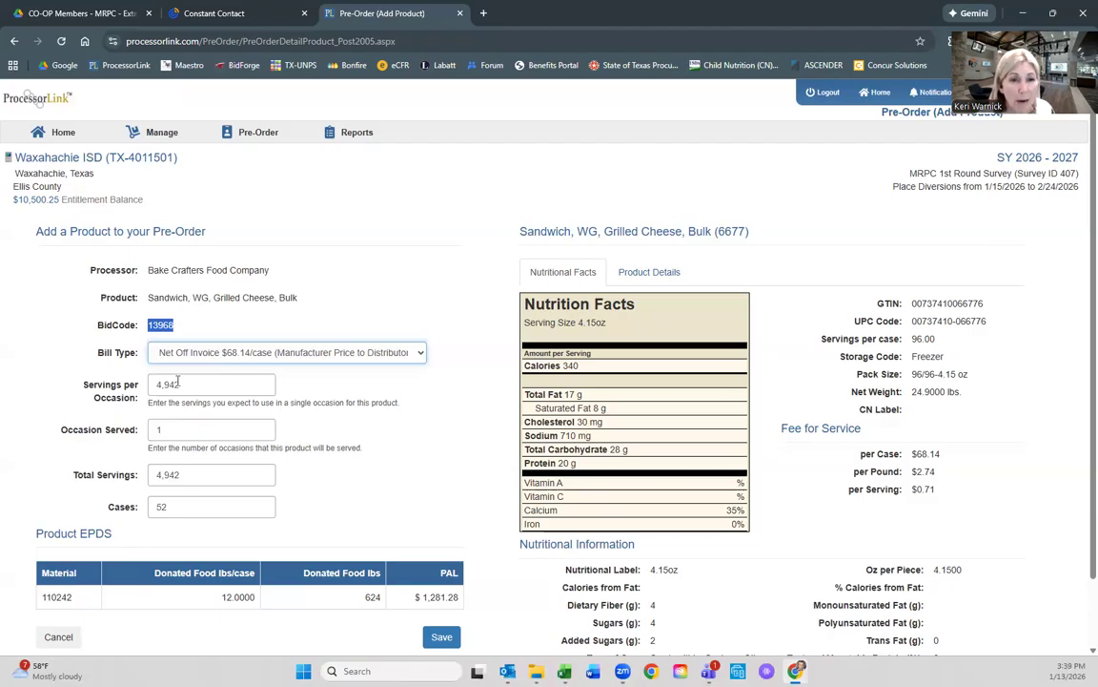
- Examine the sandwich's servings per occasion, occasions served, total servings and cases without changing them
left_click(113, 398)
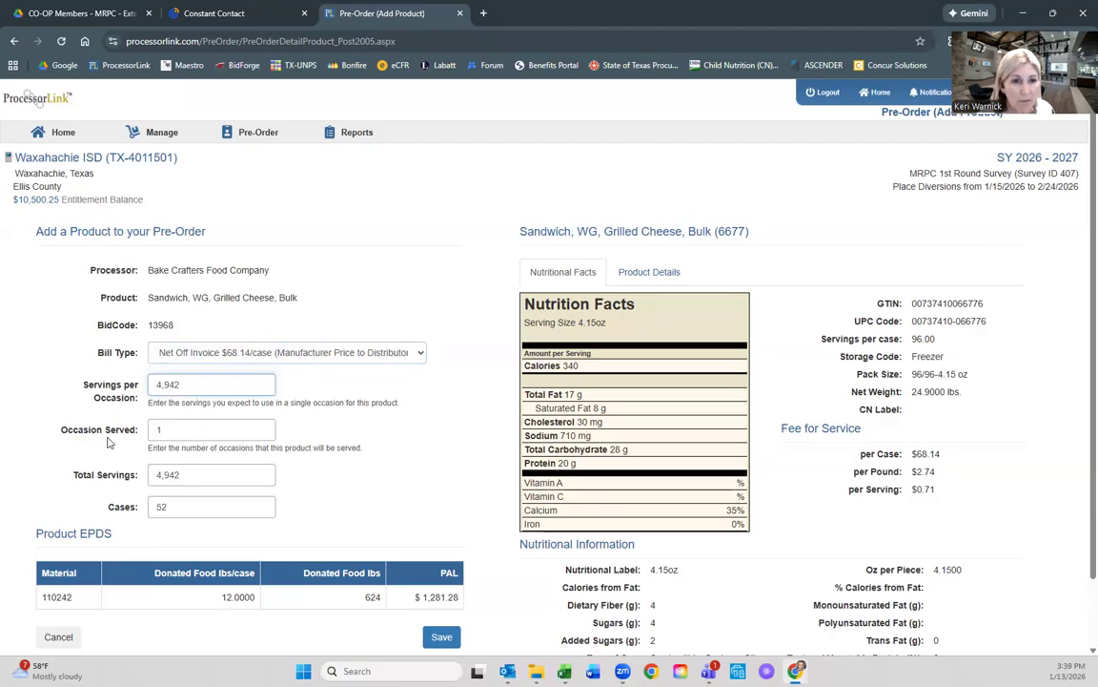
left_click(174, 508)
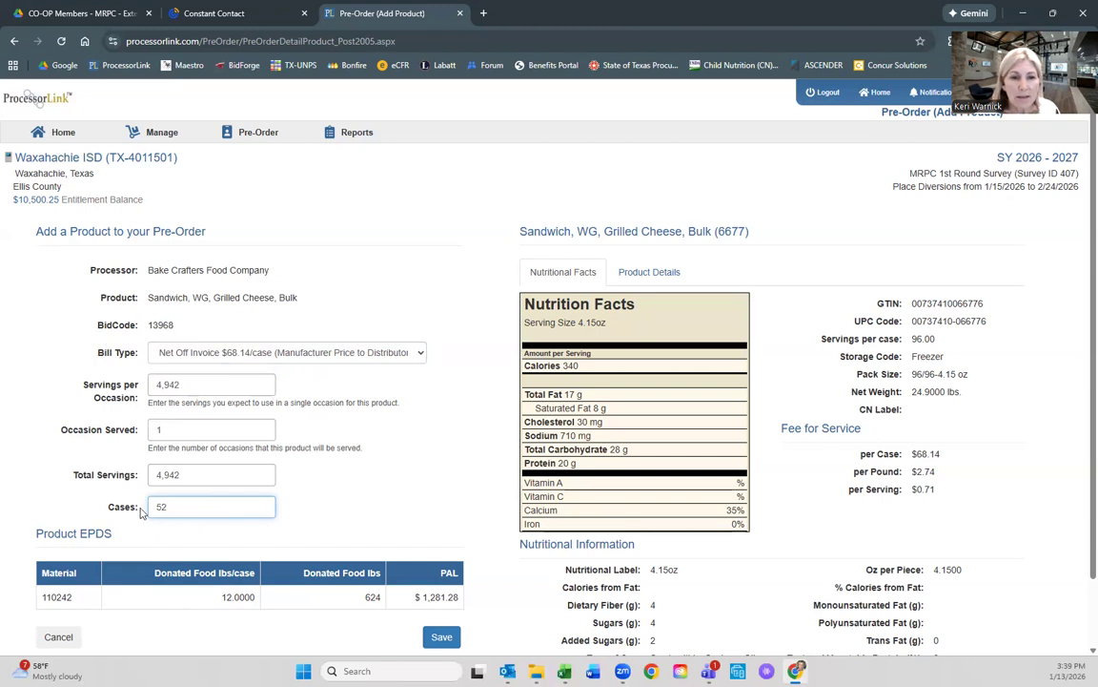
double_click(152, 474)
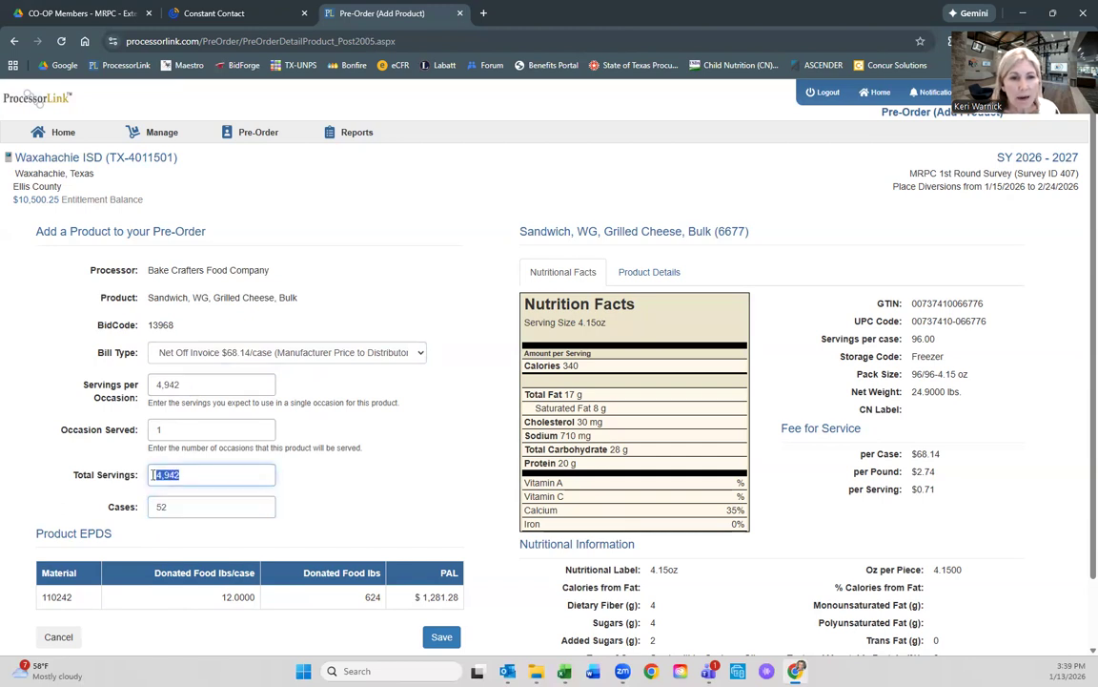
double_click(170, 385)
key("Tab")
double_click(155, 477)
left_click_drag(71, 475, 136, 480)
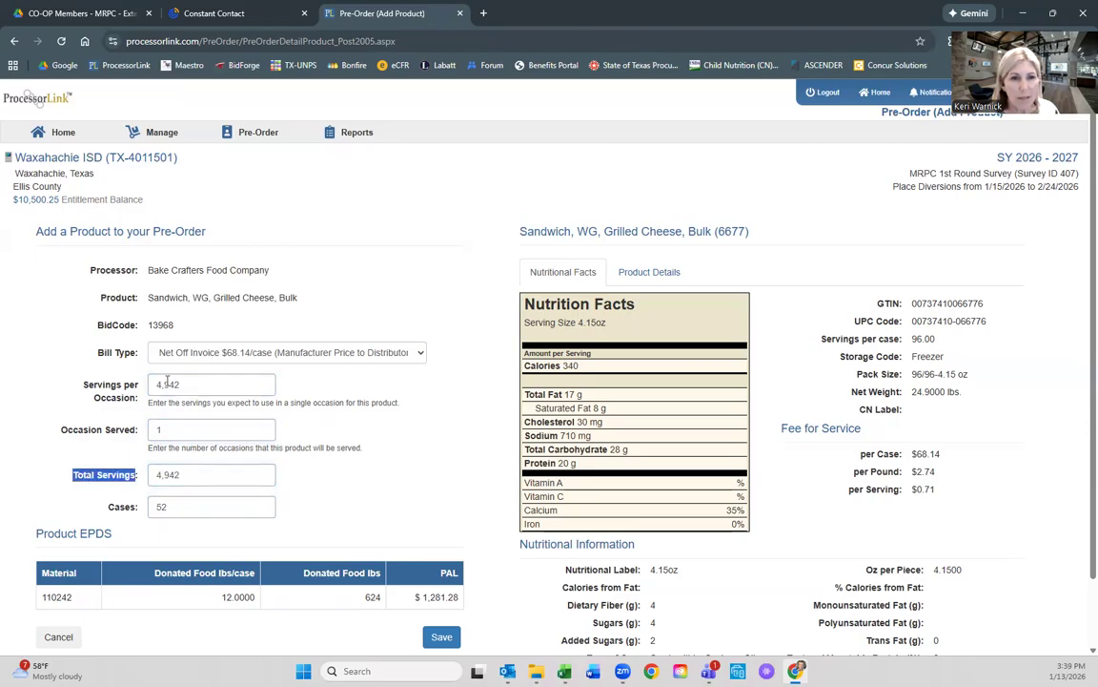
left_click(184, 502)
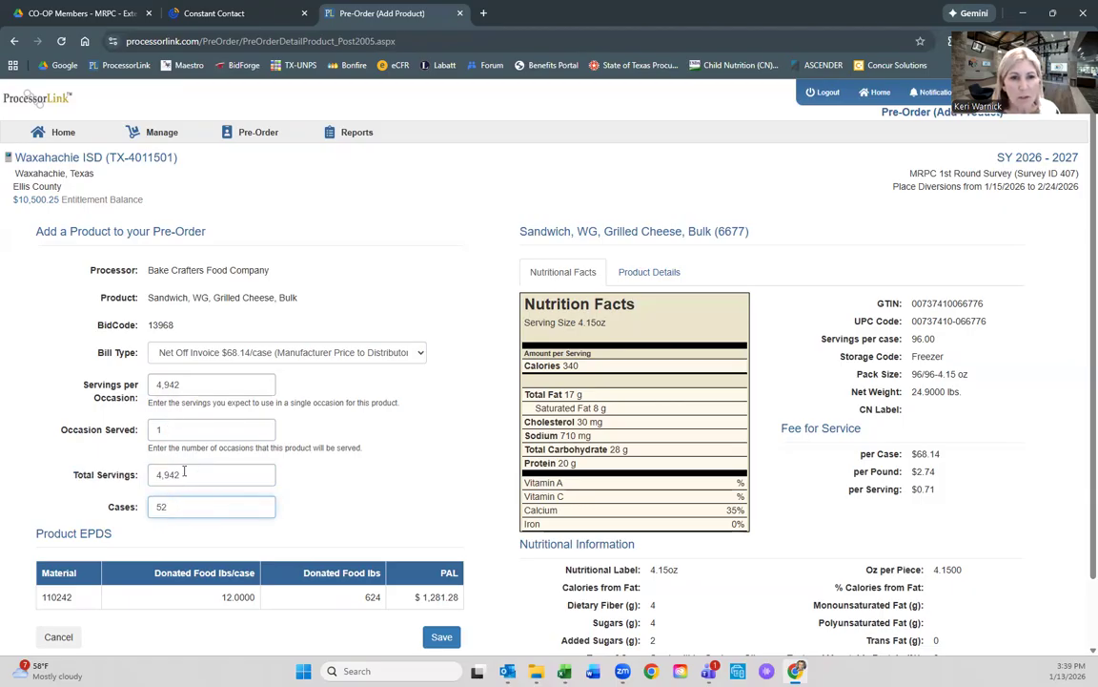
- Examine the sandwich's USDA material code, servings per case and donated food pounds
scroll(291, 605, "down", 1)
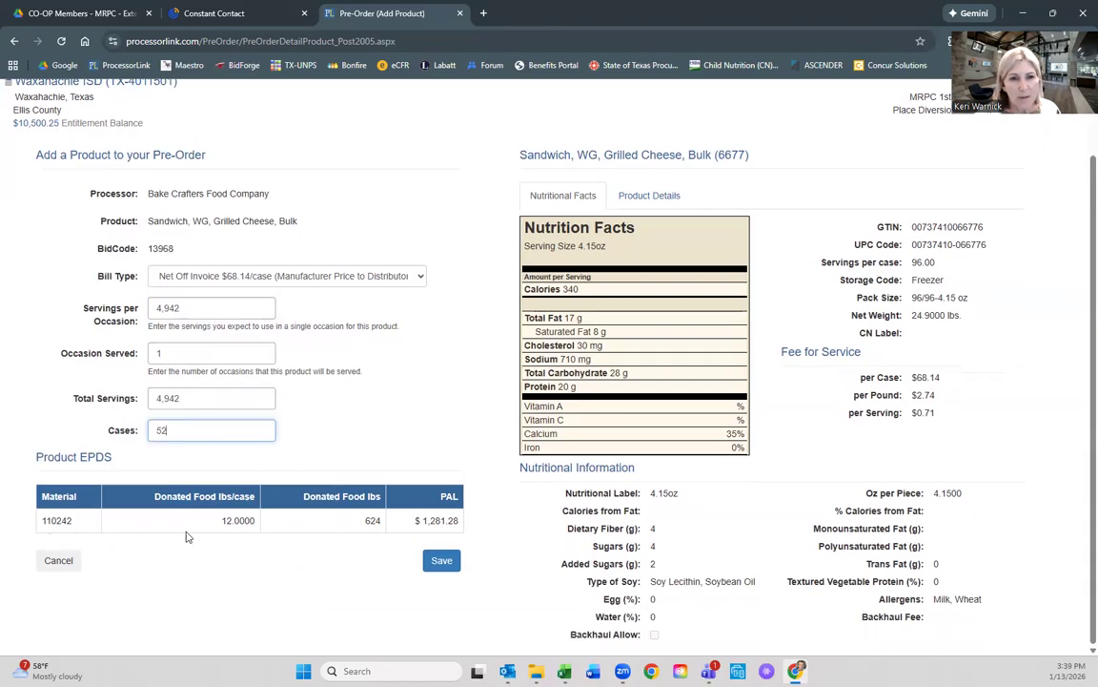
left_click_drag(83, 526, 38, 523)
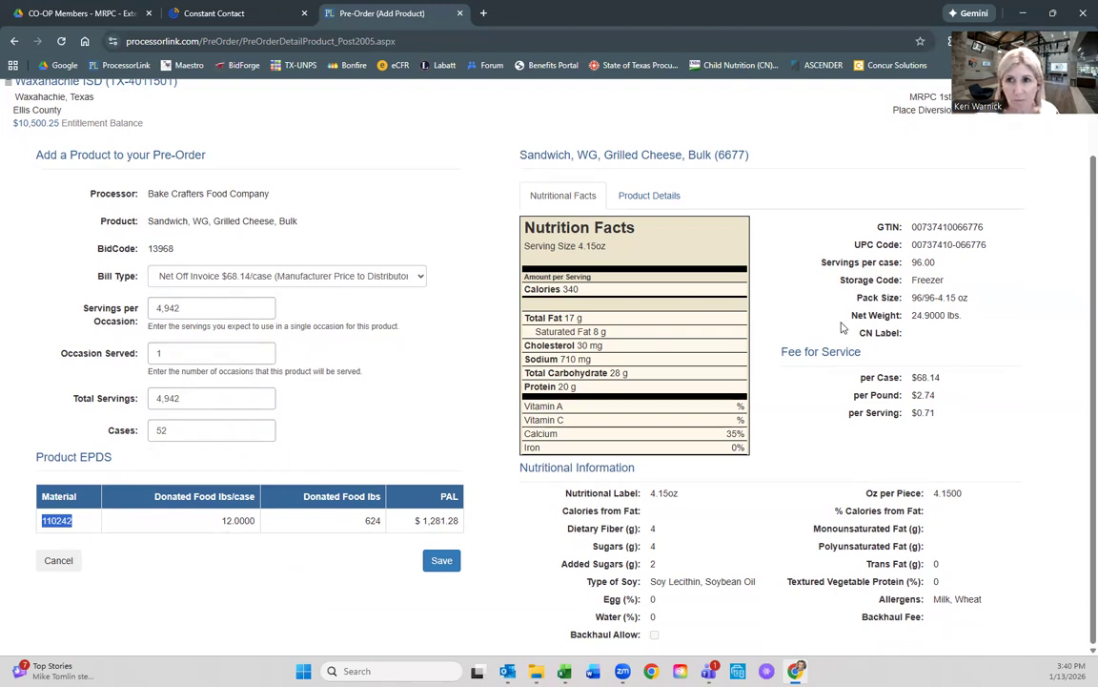
left_click_drag(910, 262, 938, 268)
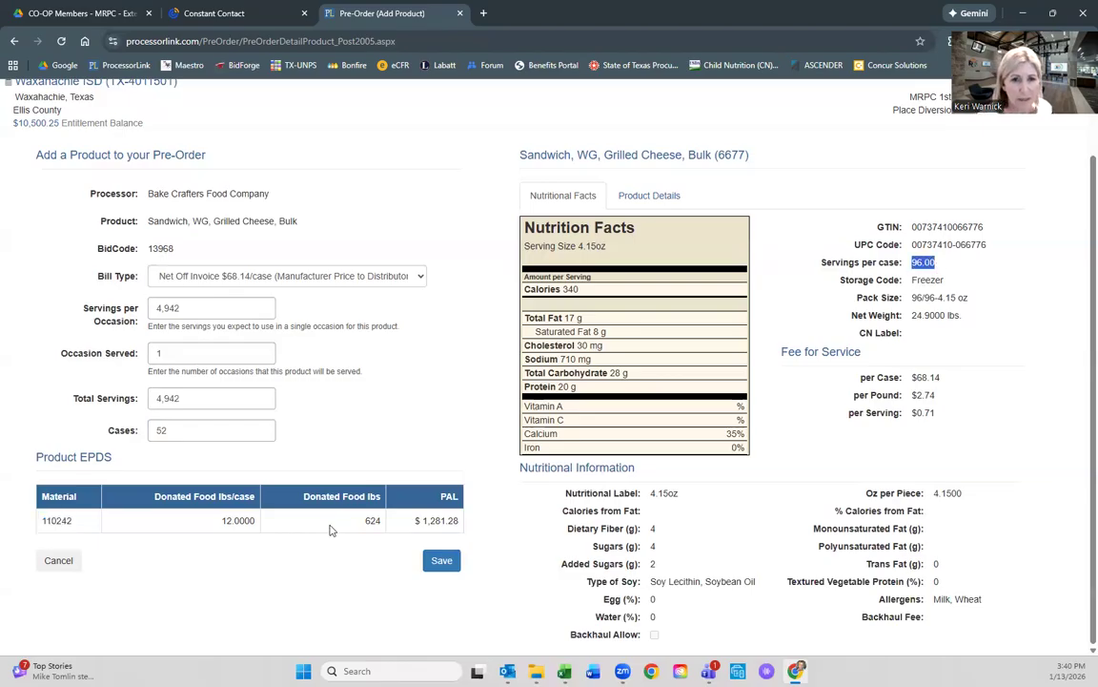
left_click_drag(364, 528, 381, 524)
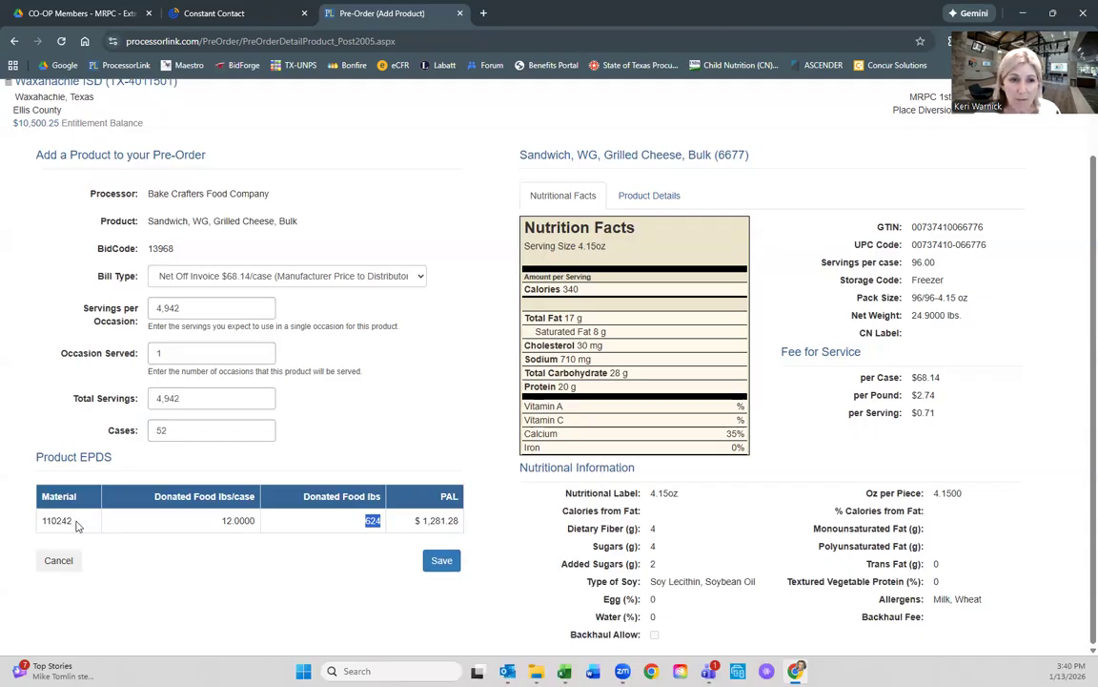
left_click_drag(74, 522, 42, 524)
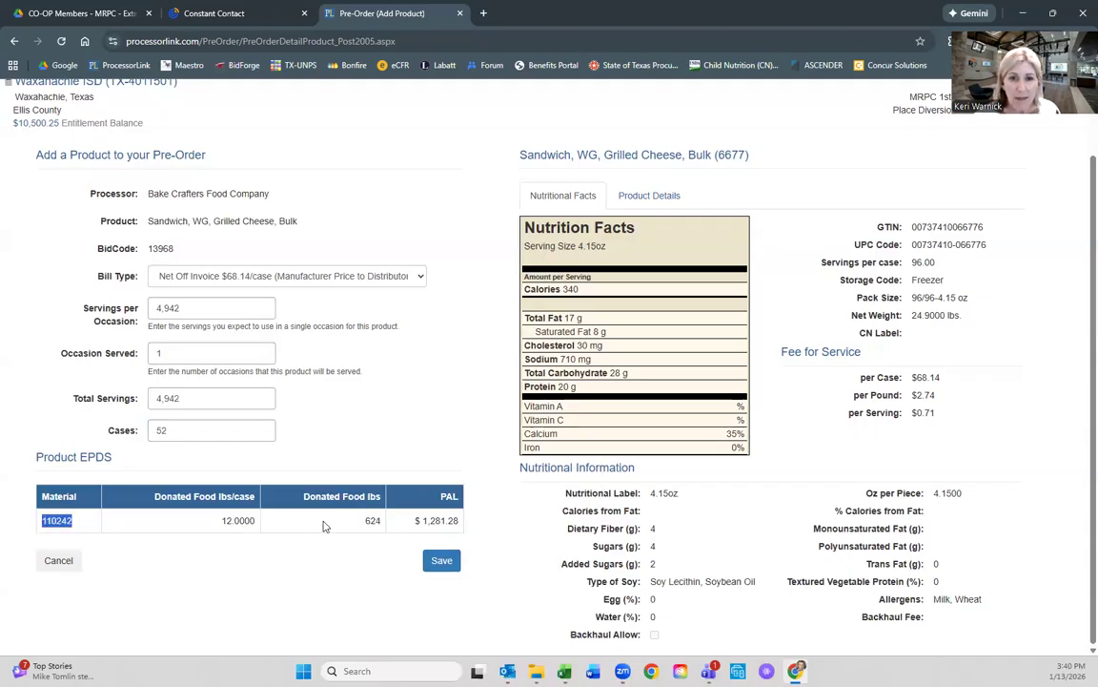
- Examine the grilled cheese sandwich's PAL value and its product details: pieces per package, case dimension and cases per pallet
left_click(404, 515)
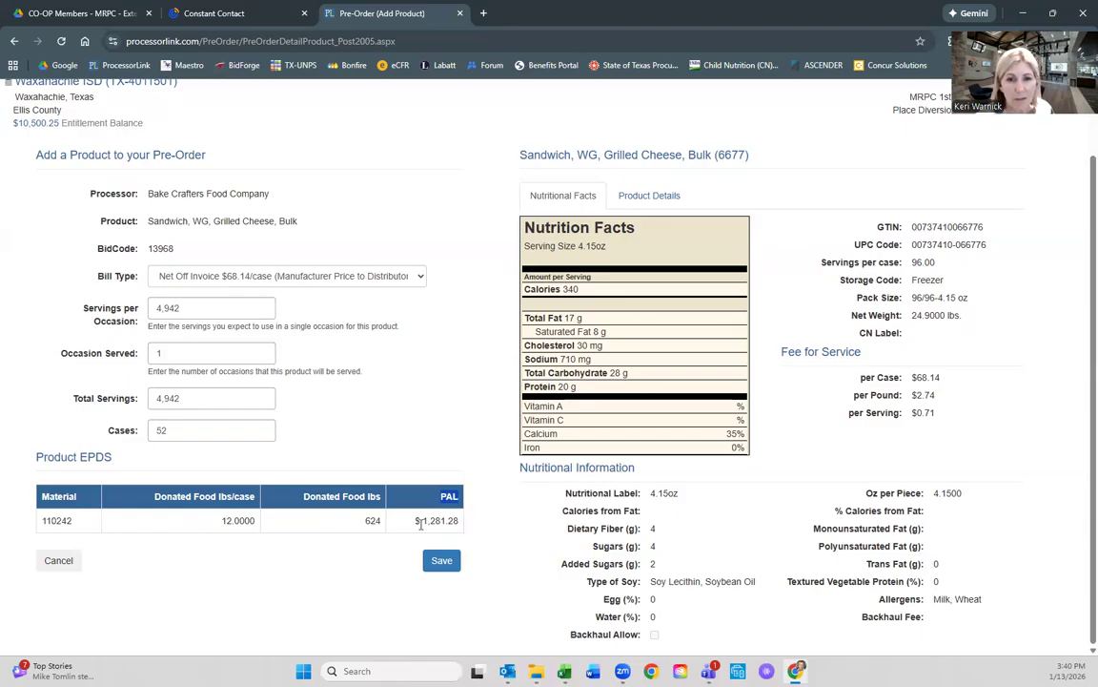
left_click_drag(421, 520, 463, 528)
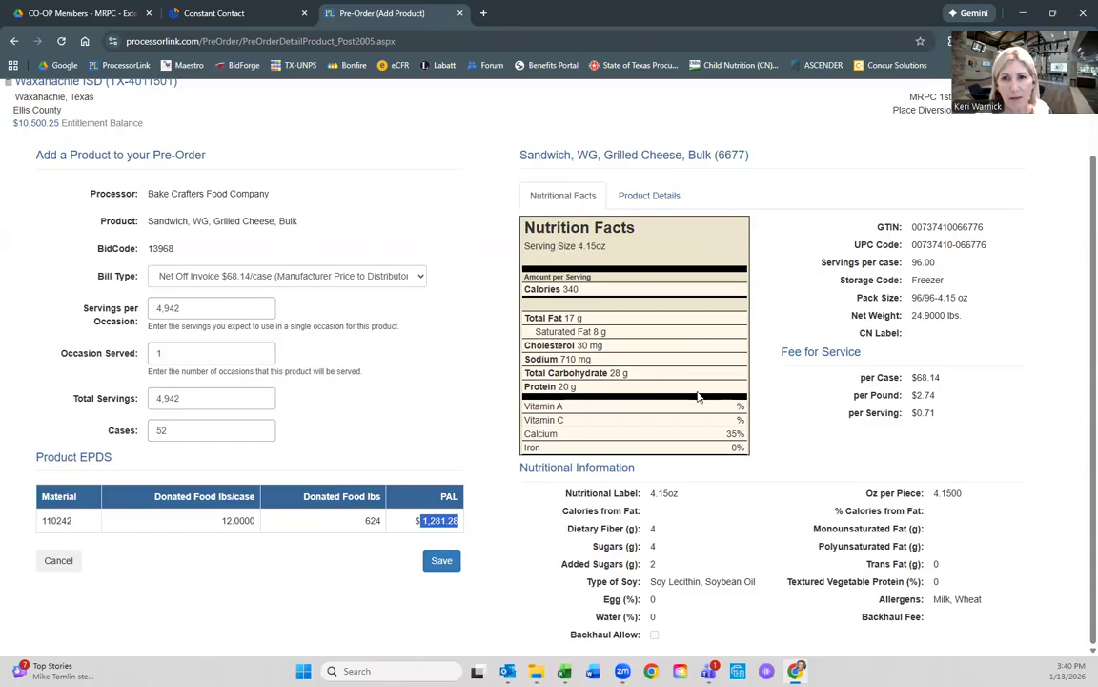
left_click(649, 195)
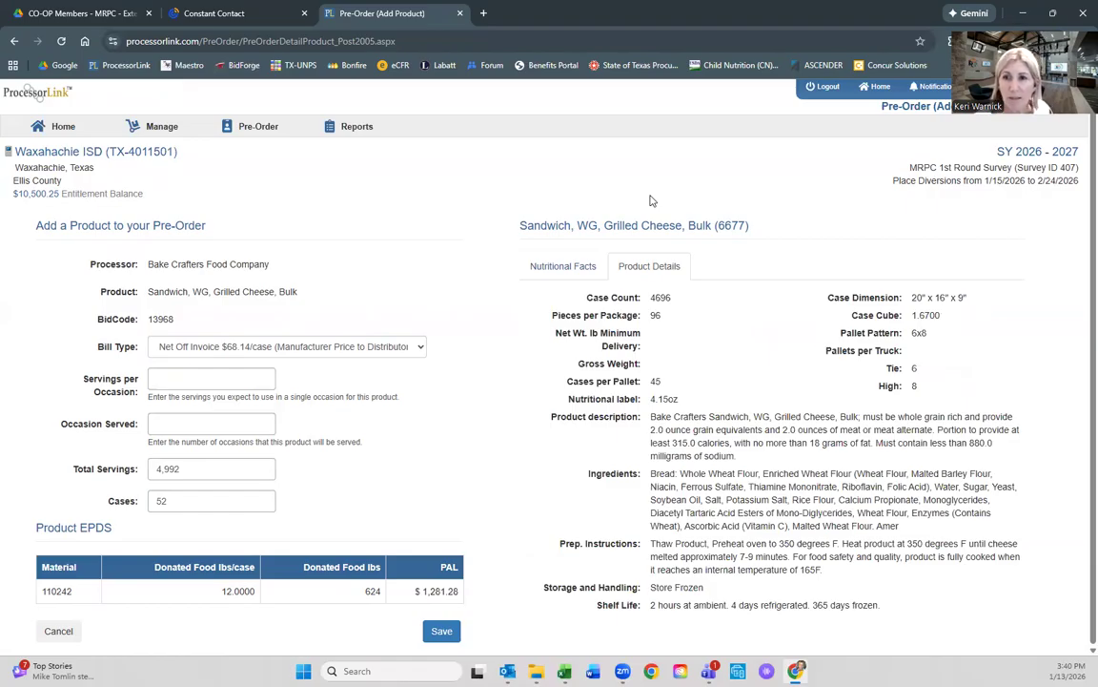
double_click(675, 320)
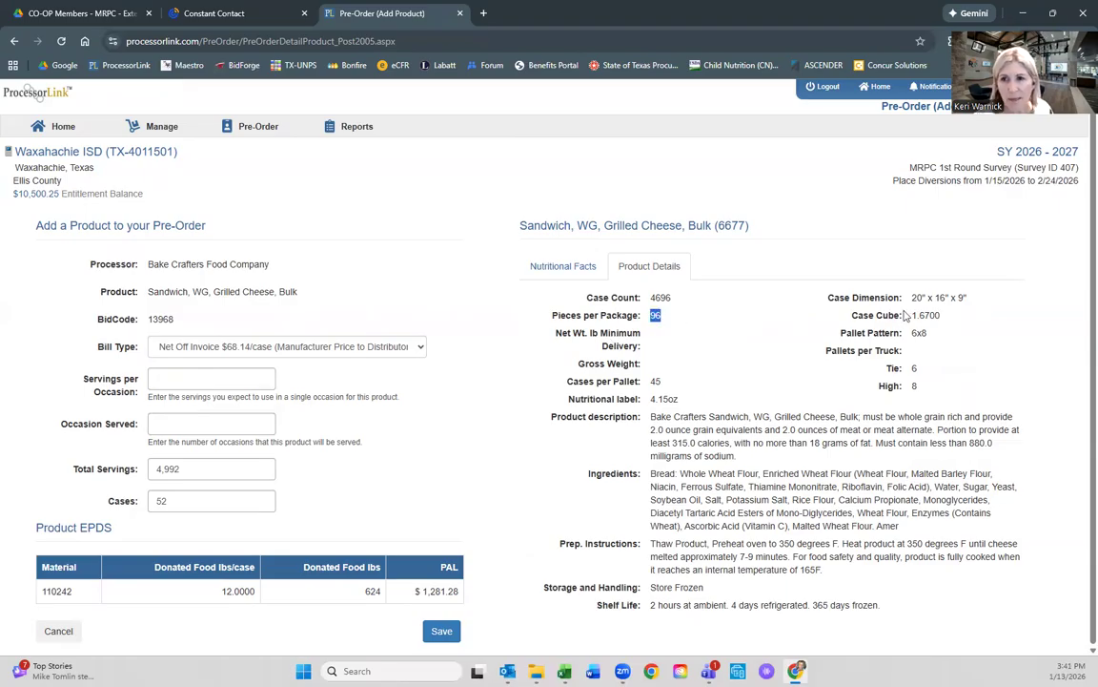
left_click_drag(911, 297, 968, 298)
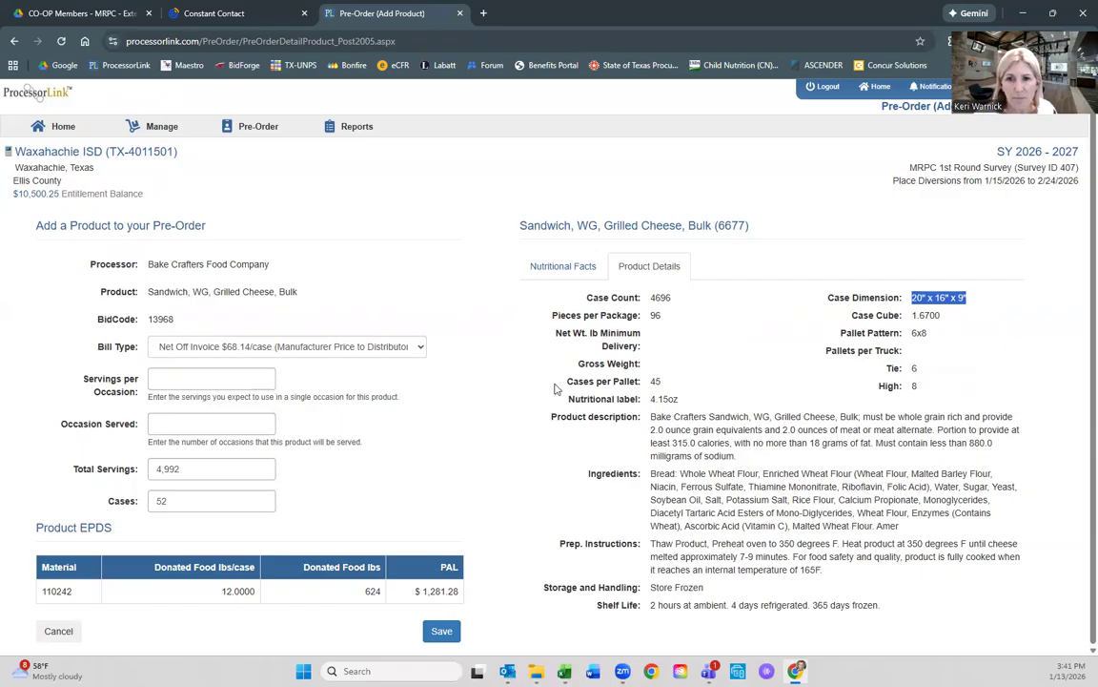
left_click_drag(647, 382, 673, 386)
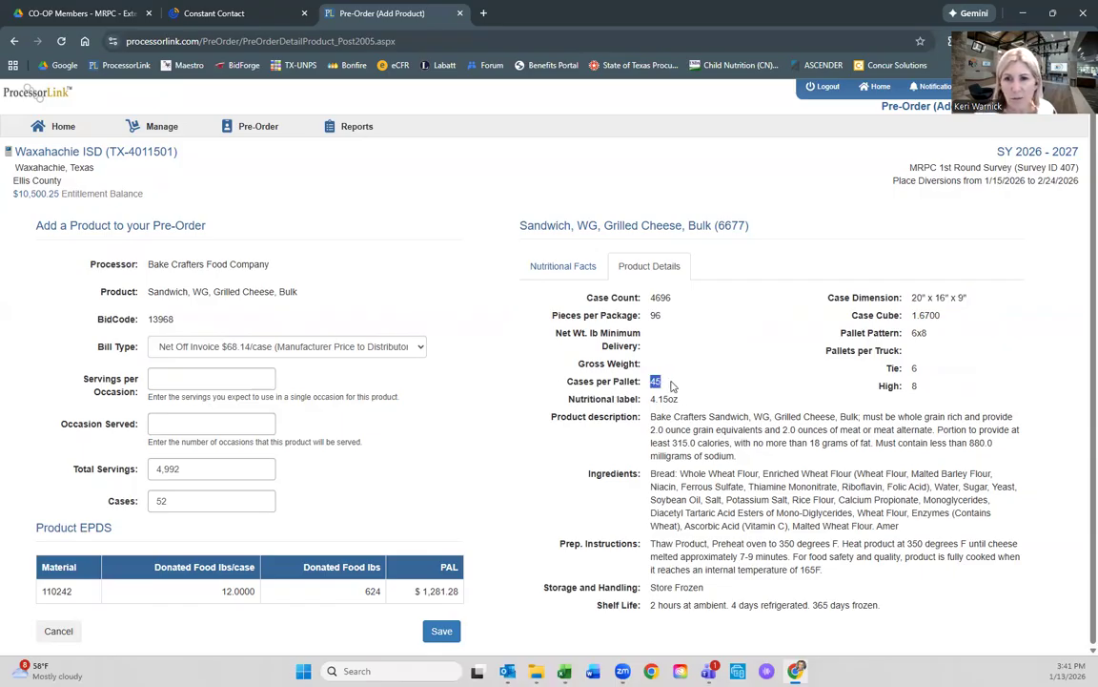
- Review the grilled cheese sandwich's nutritional facts and fee for service, and save its pre-order entry
left_click(563, 278)
scroll(790, 487, "down", 1)
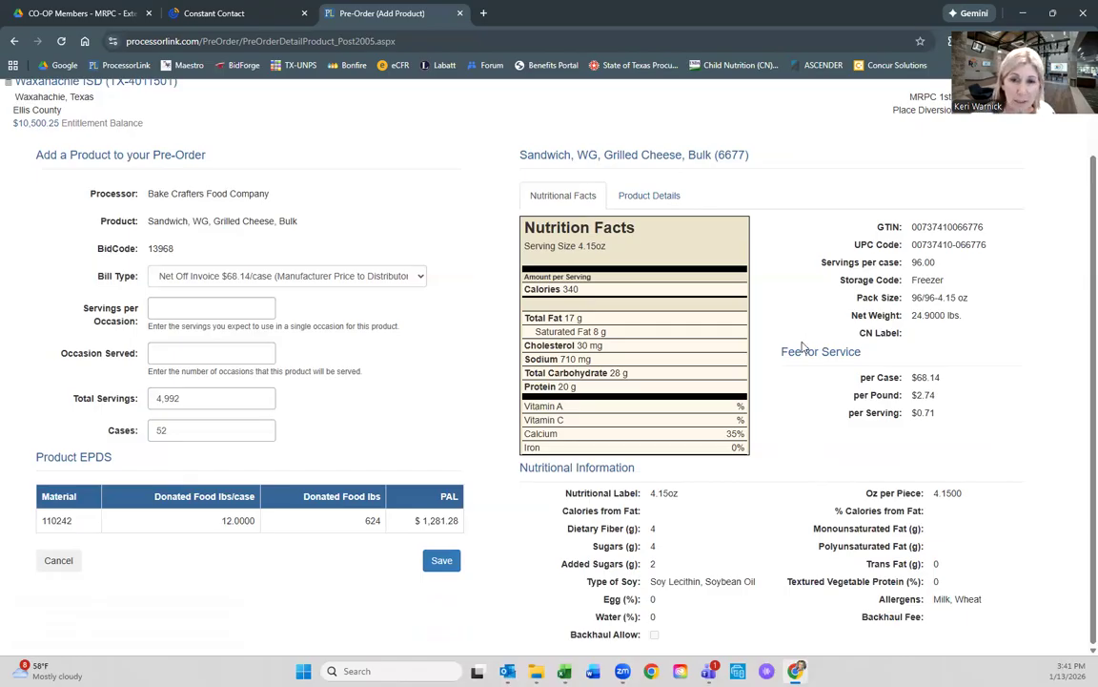
scroll(779, 404, "up", 1)
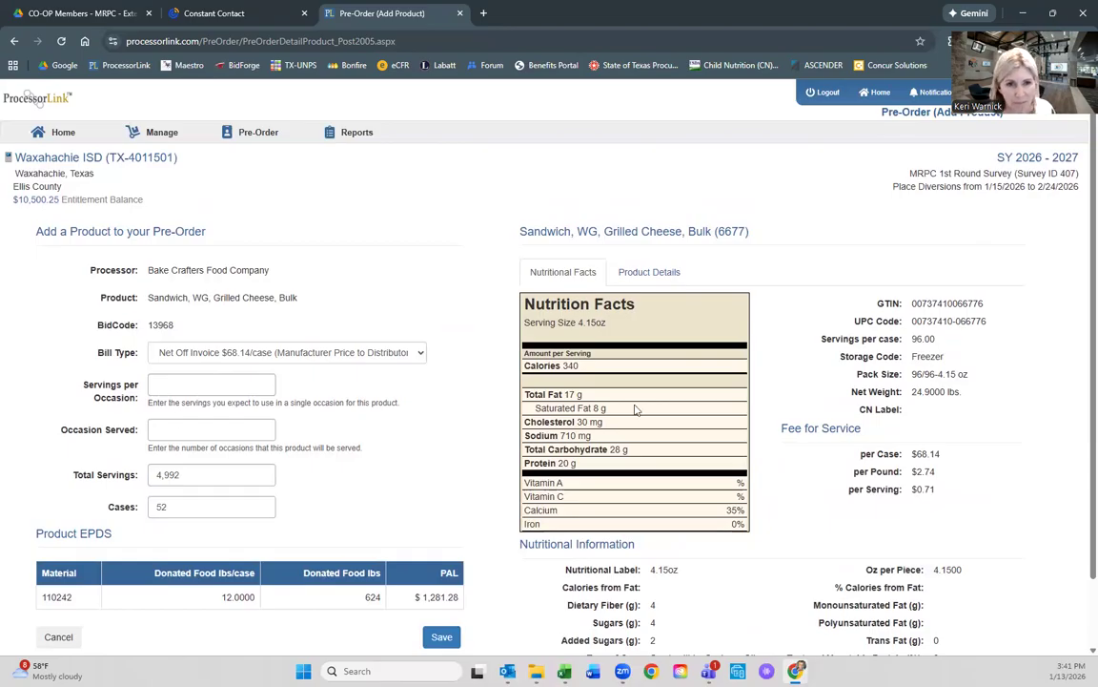
left_click(431, 639)
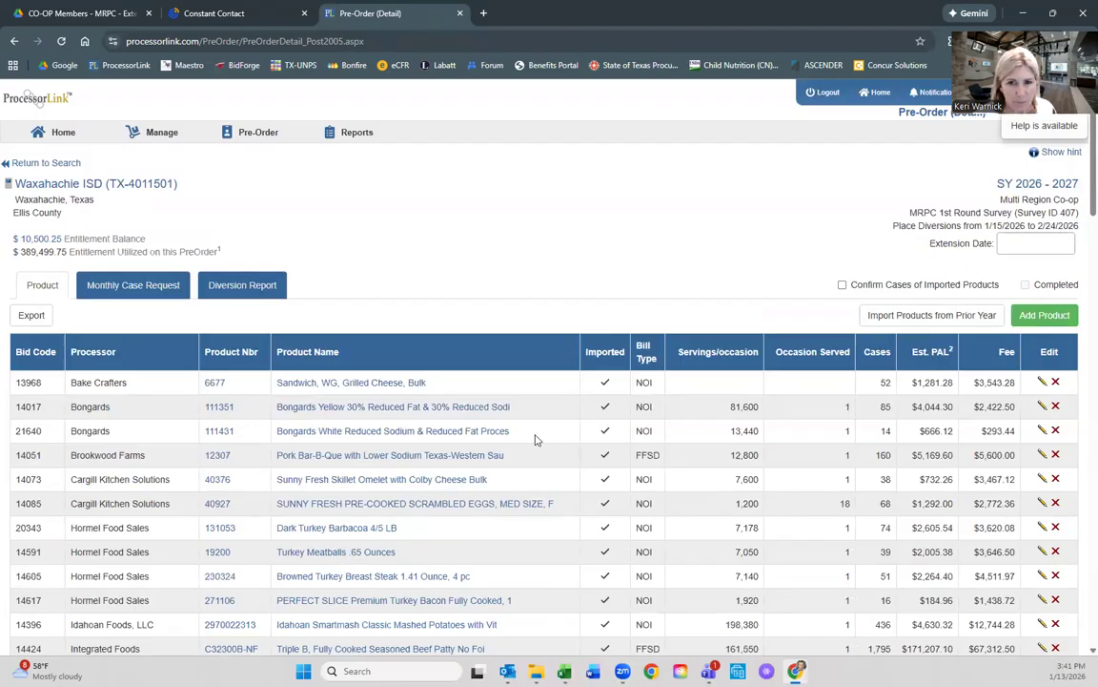
scroll(534, 431, "down", 3)
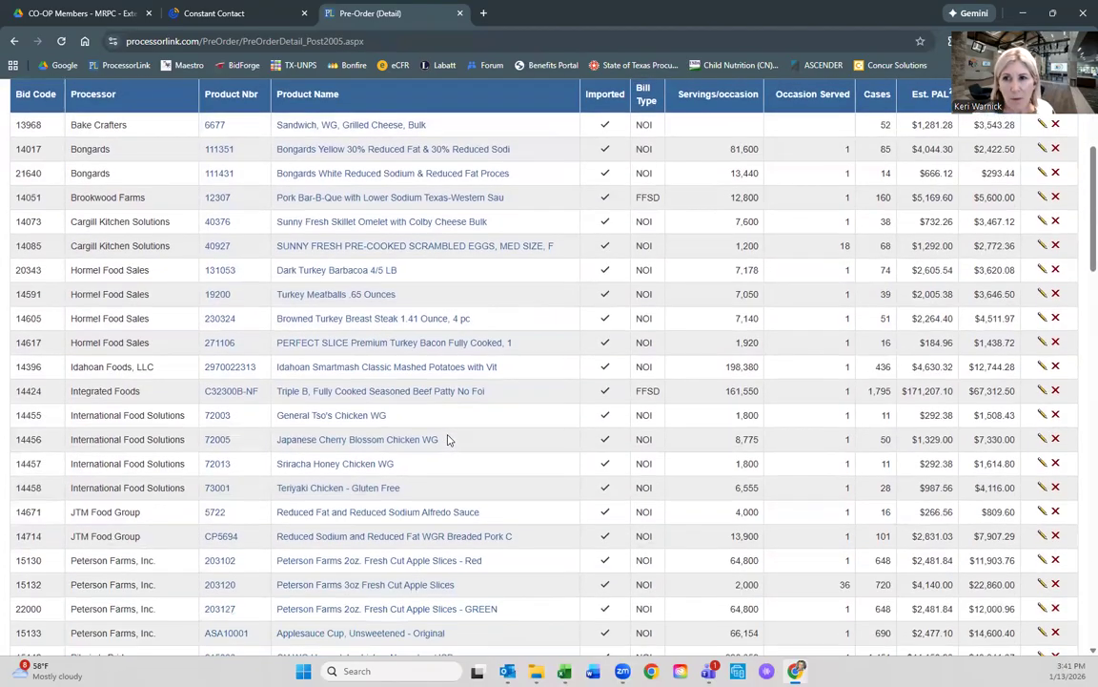
scroll(448, 437, "up", 3)
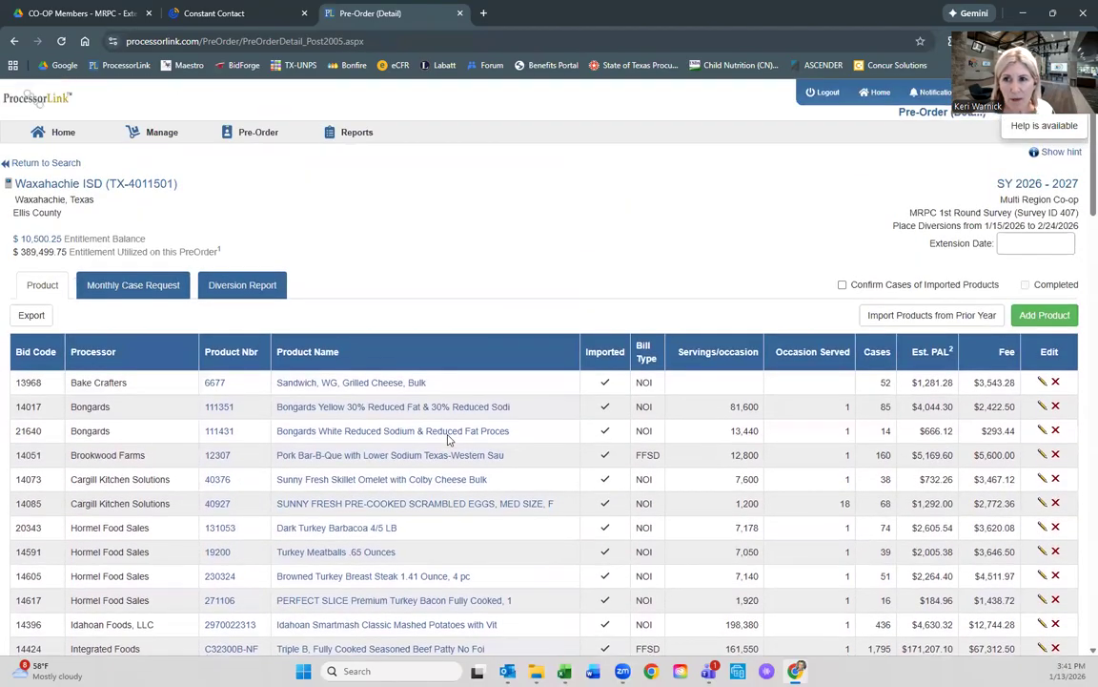
left_click(1055, 317)
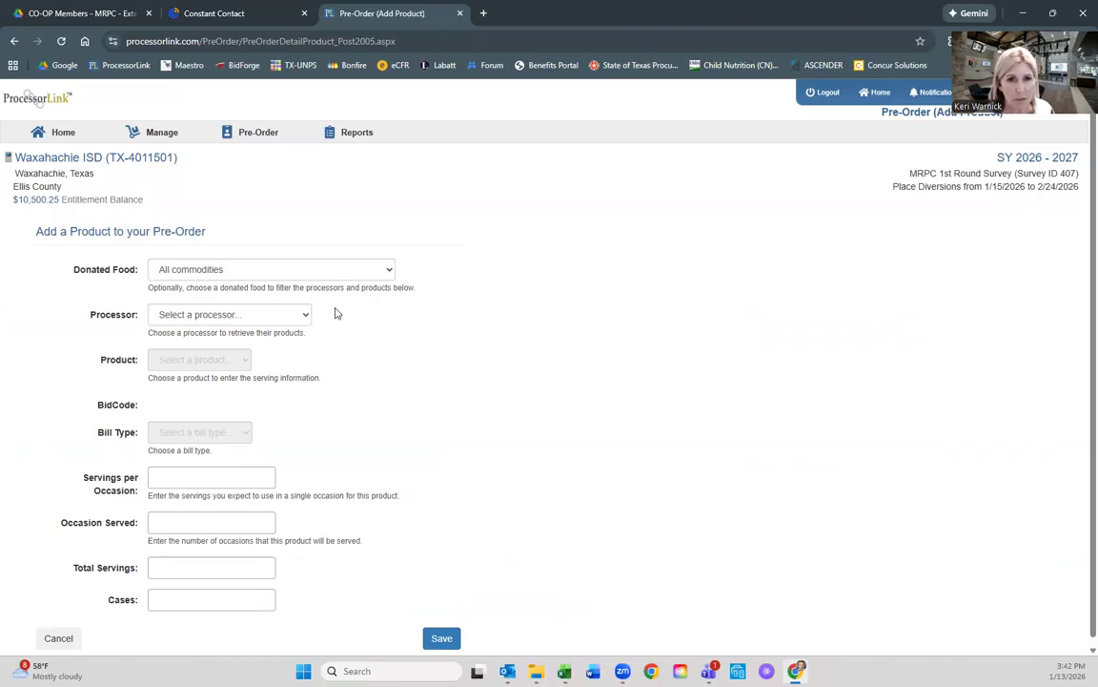
left_click_drag(73, 275, 134, 273)
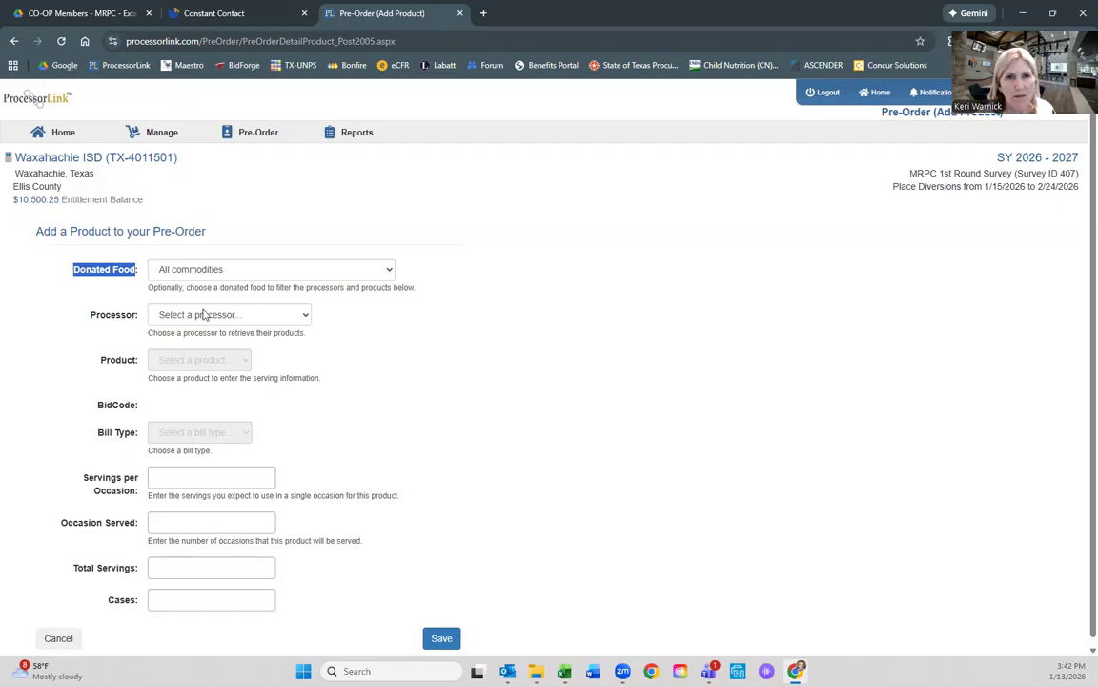
left_click(305, 315)
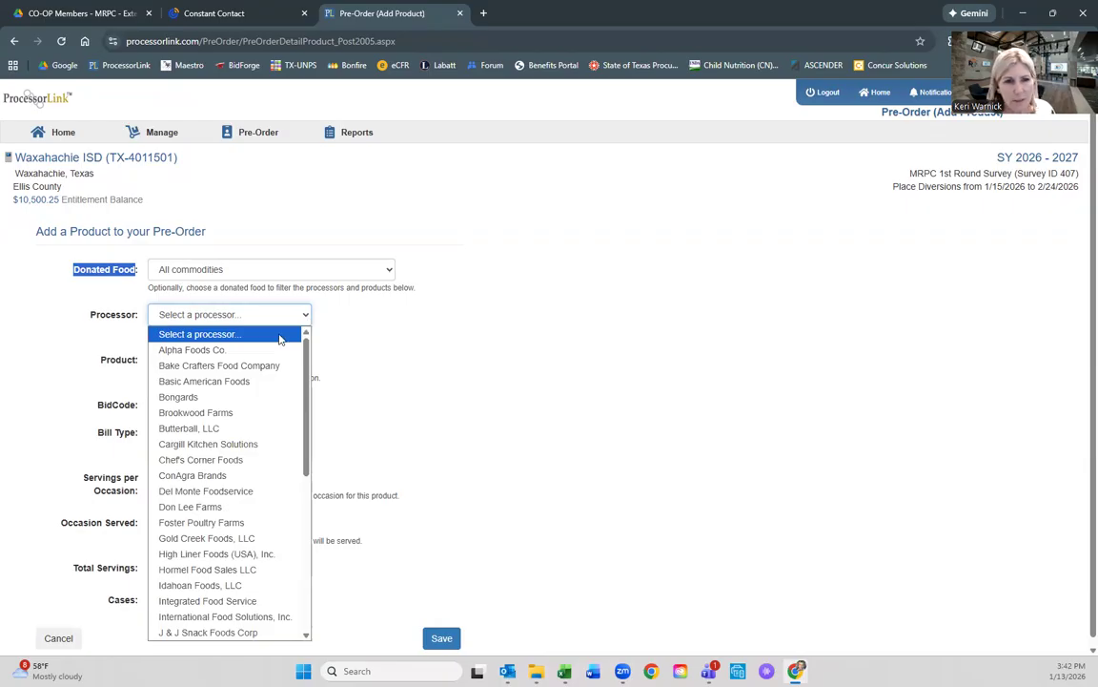
left_click(212, 430)
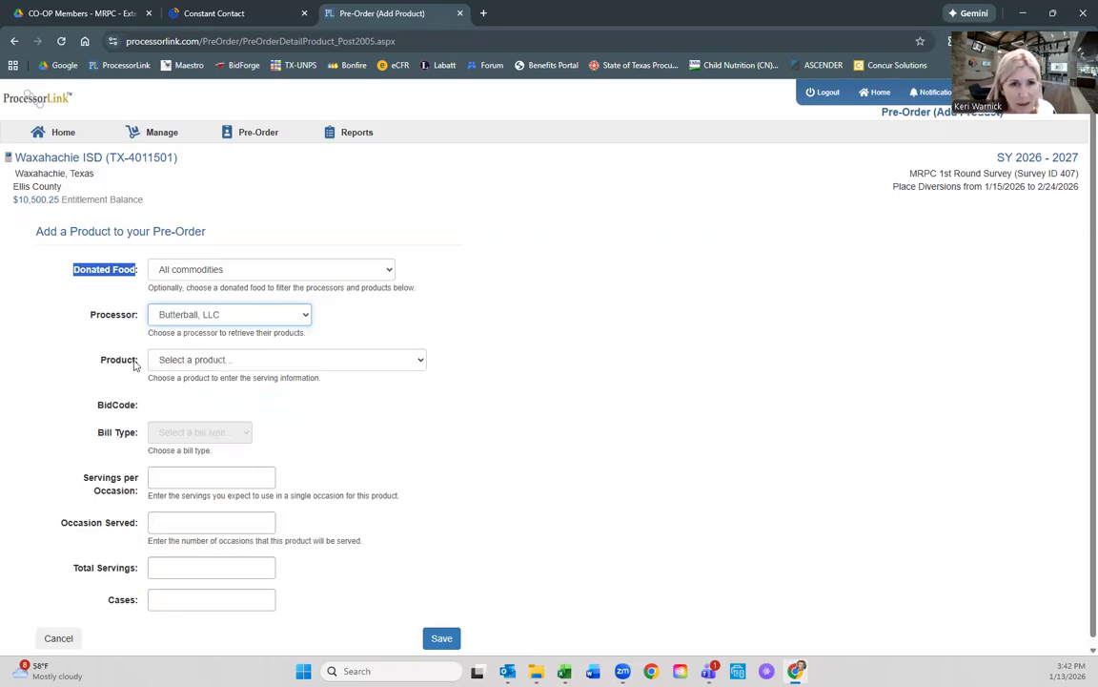
left_click(420, 361)
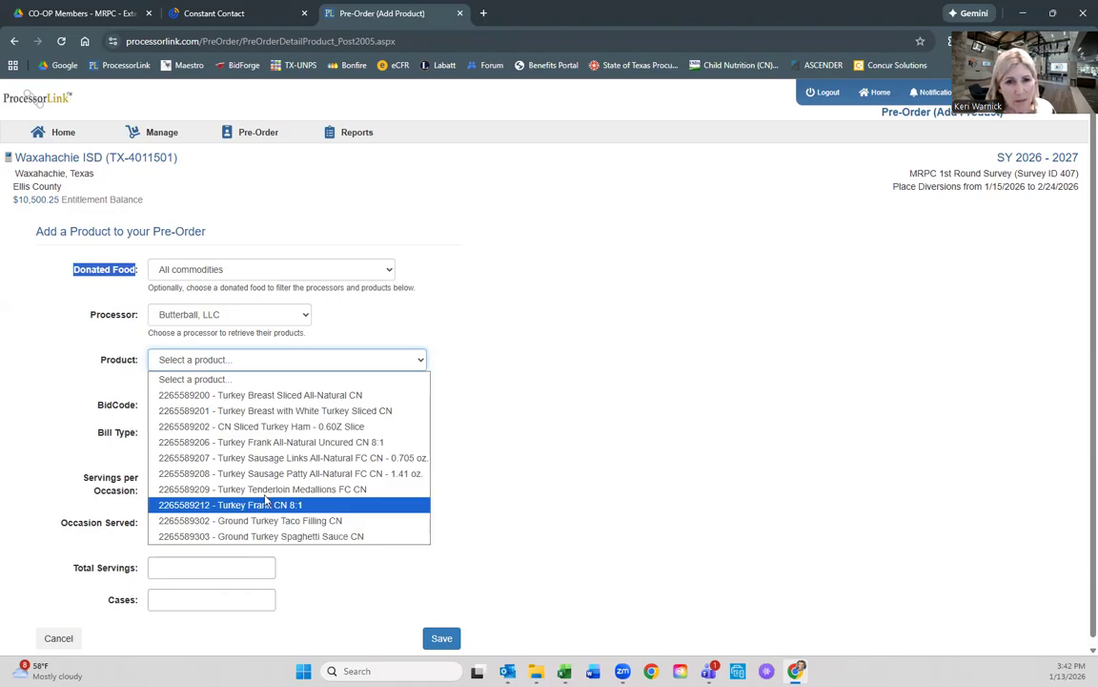
left_click(303, 411)
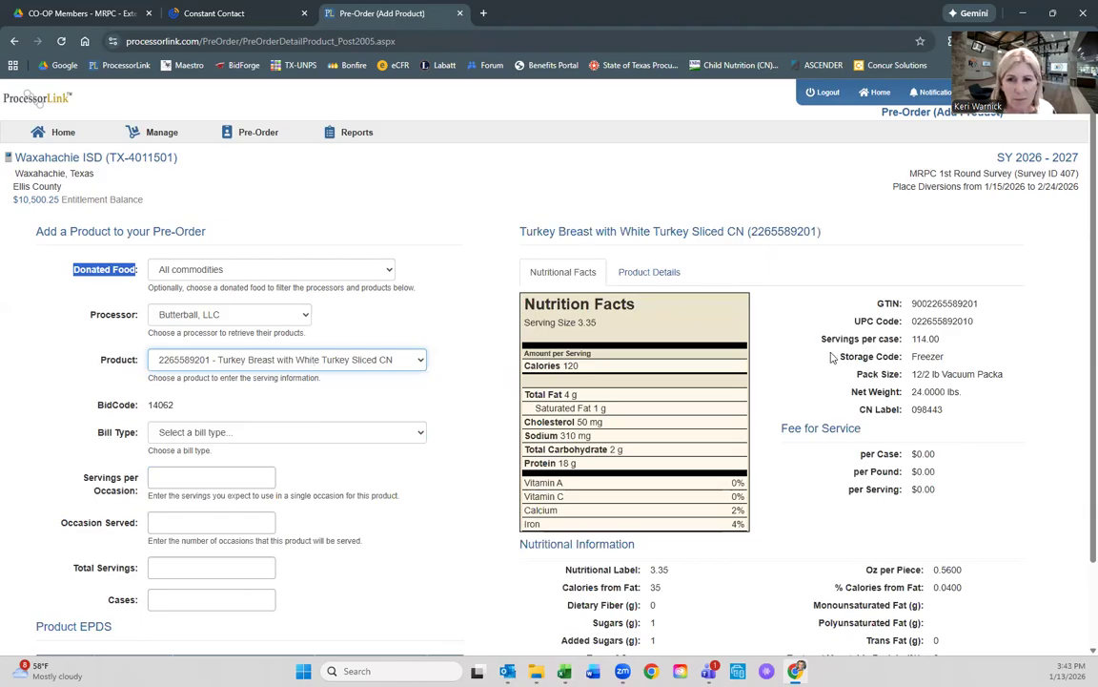
- Set the turkey breast's bill type to Net Off Invoice $73.33/case, enter 25 cases, and save it to the pre-order
left_click(423, 434)
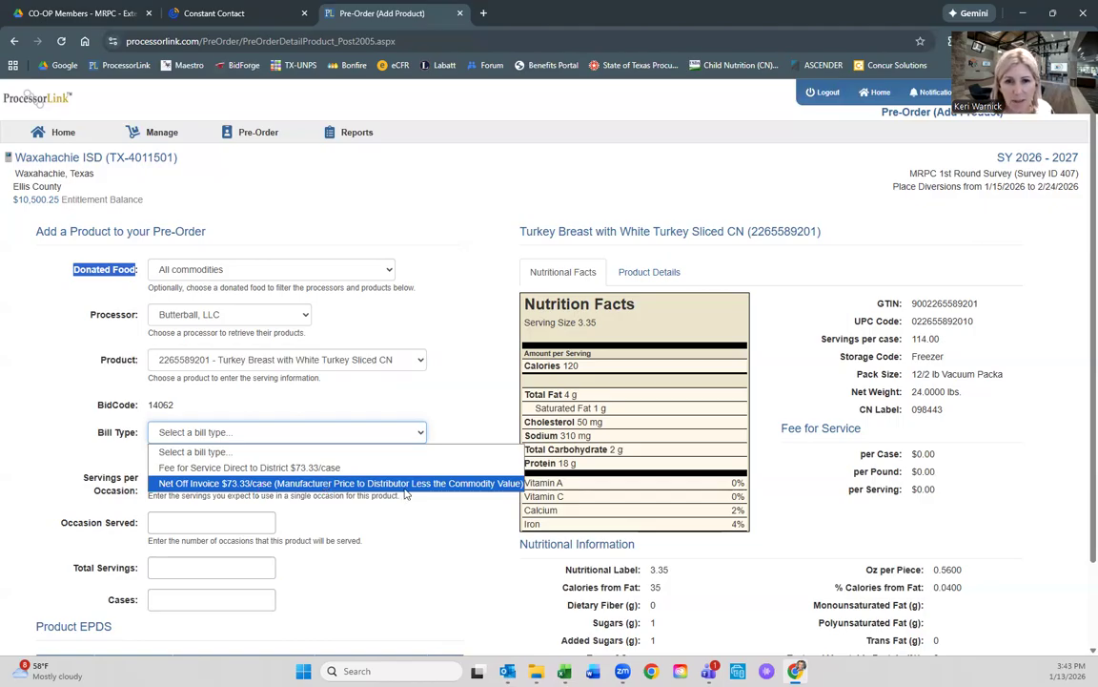
left_click(370, 484)
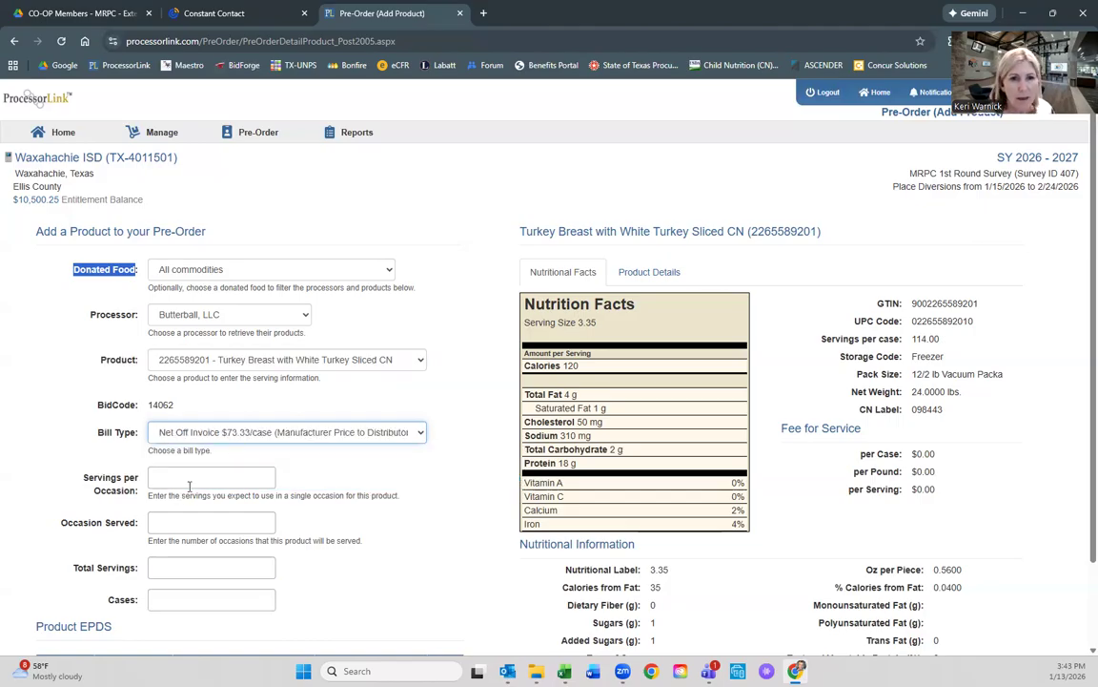
left_click(188, 601)
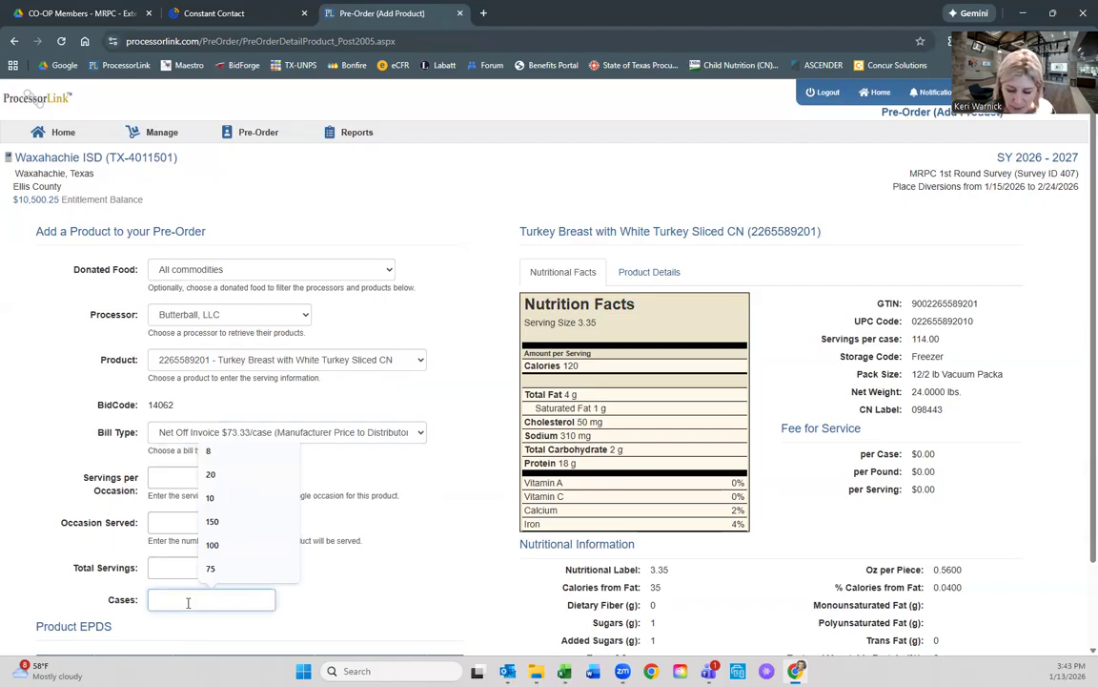
type("25")
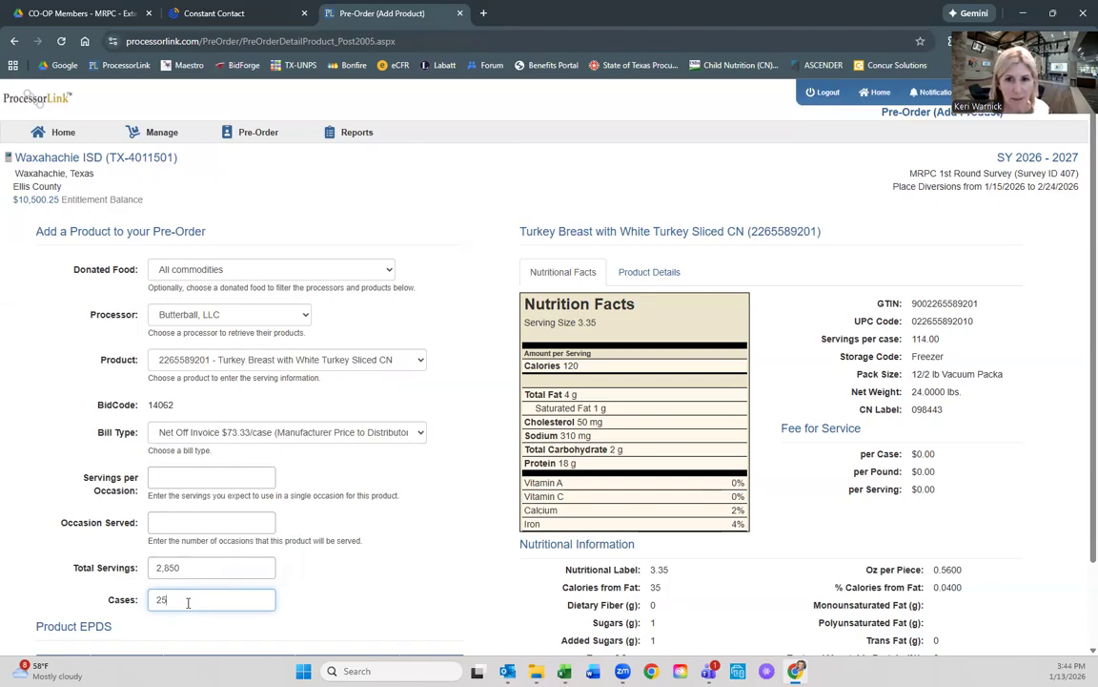
left_click_drag(818, 339, 958, 345)
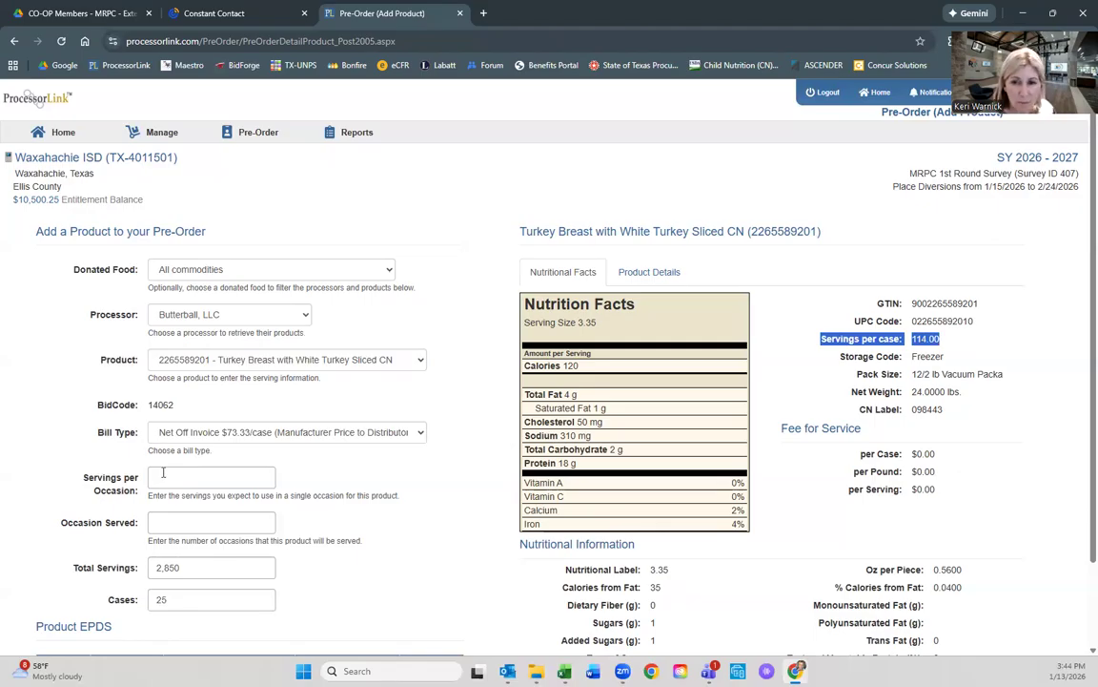
scroll(392, 551, "down", 1)
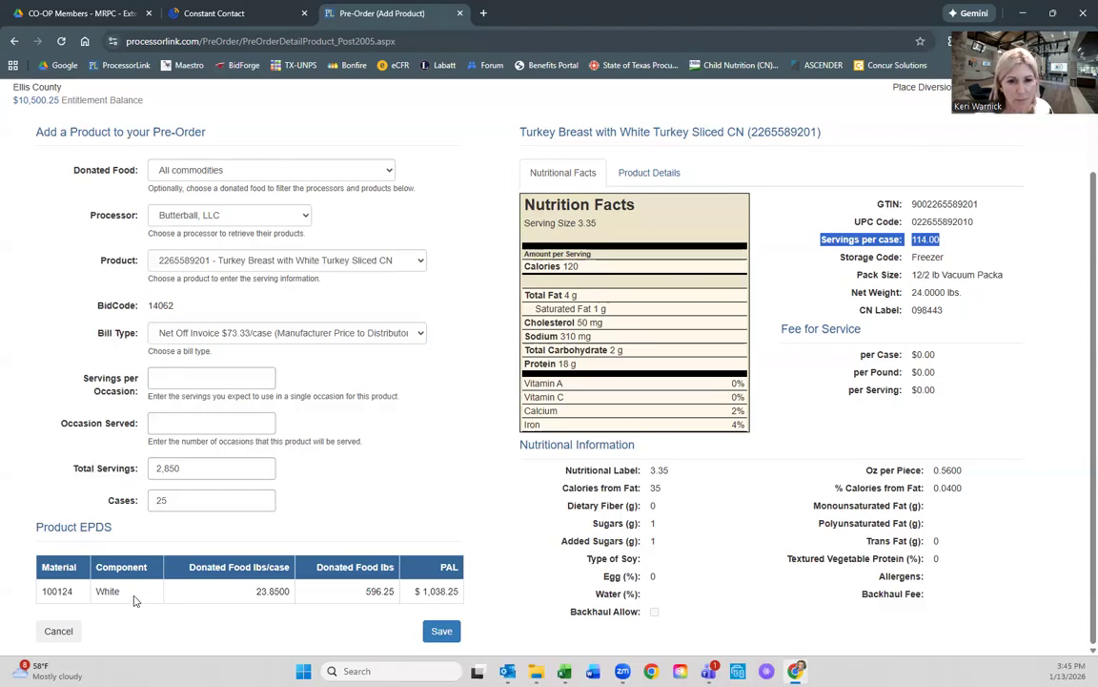
left_click(442, 633)
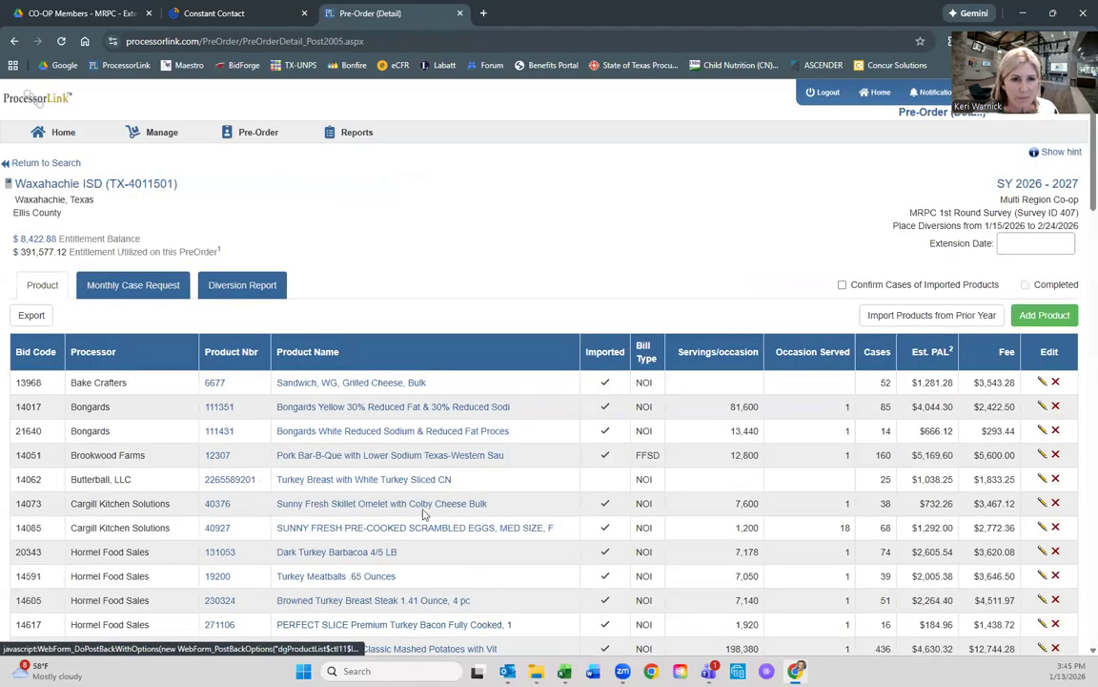
- Examine the Butterball turkey breast row in the product list, including its cases, estimated PAL and fee
scroll(241, 542, "down", 1)
scroll(241, 542, "down", 1)
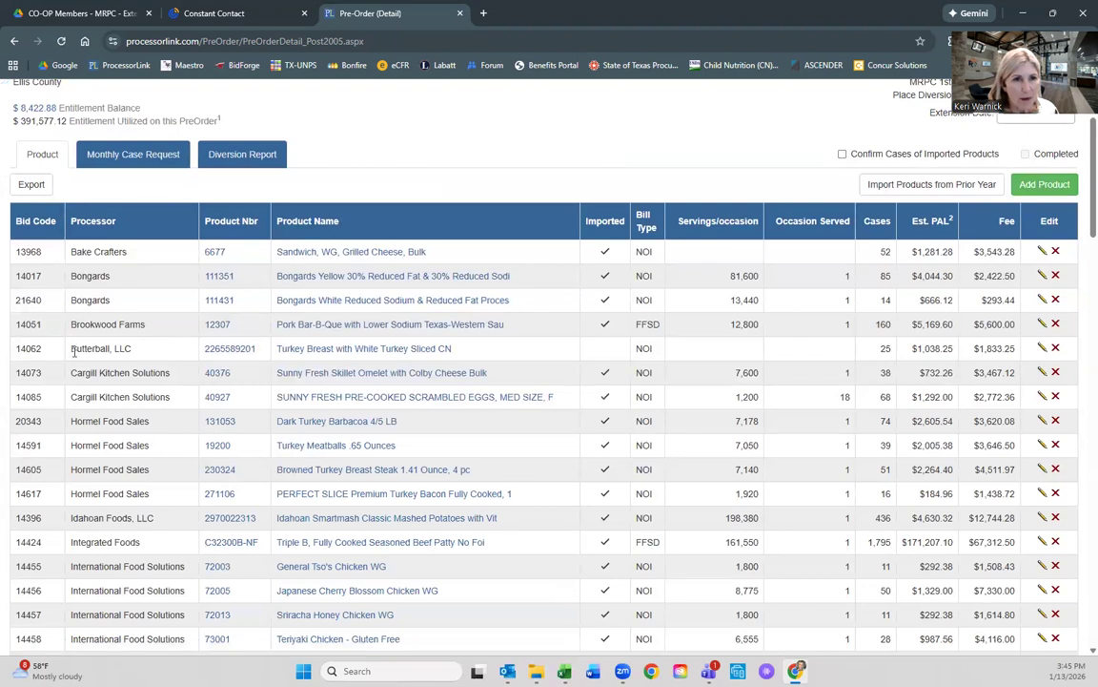
left_click_drag(67, 356, 148, 357)
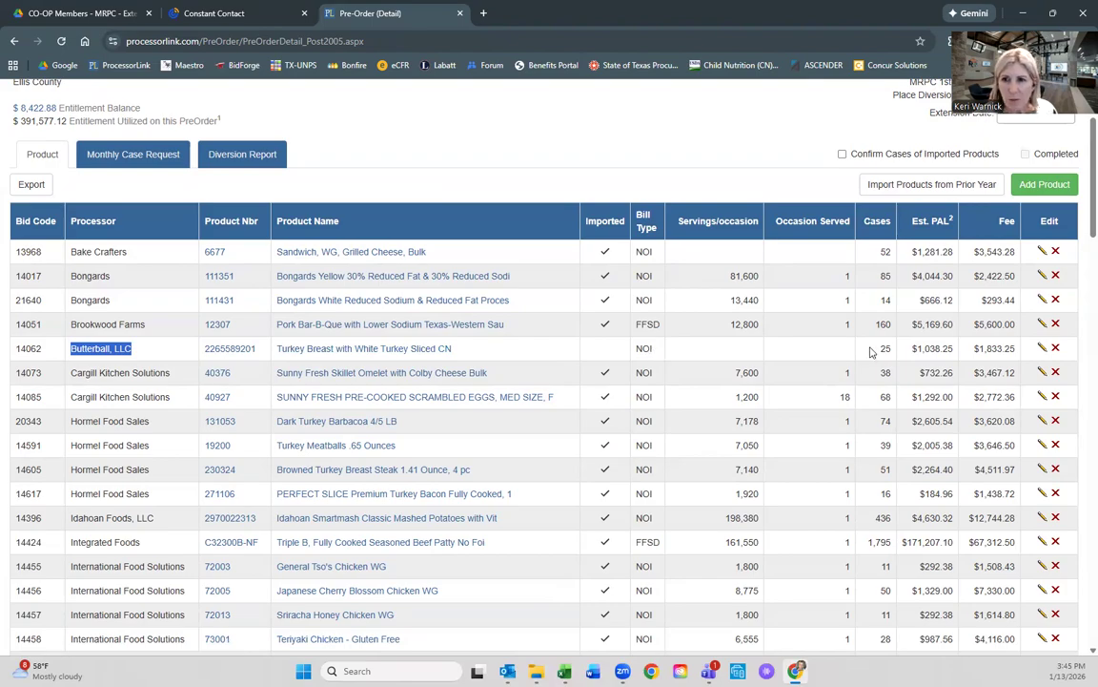
left_click_drag(912, 349, 953, 349)
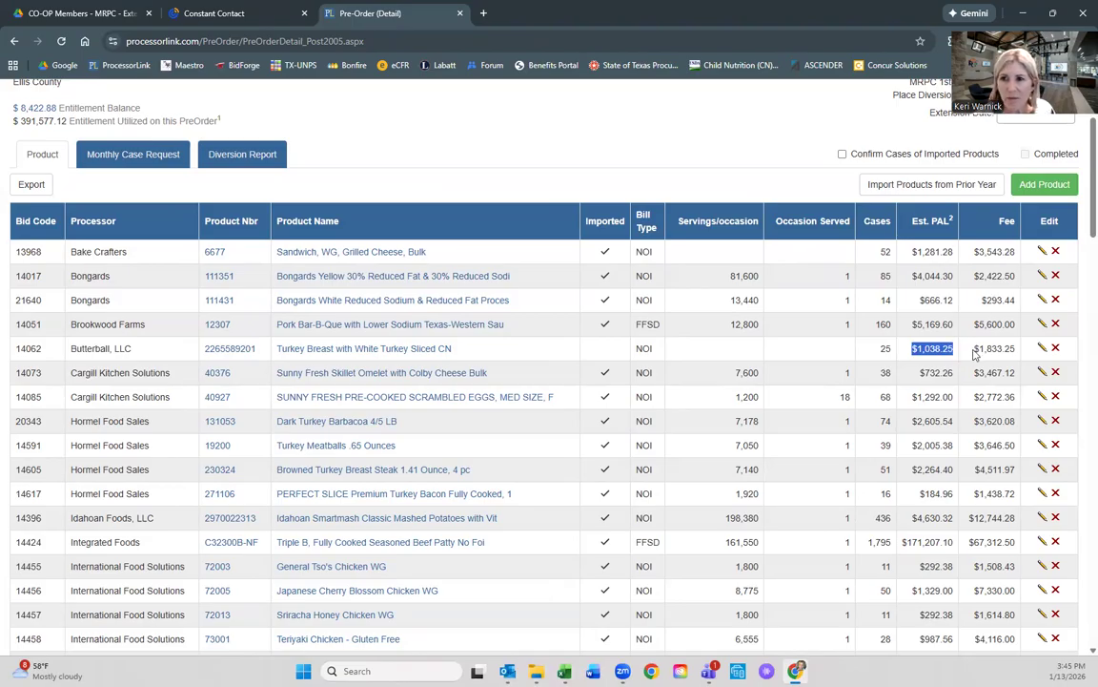
left_click_drag(973, 349, 1018, 354)
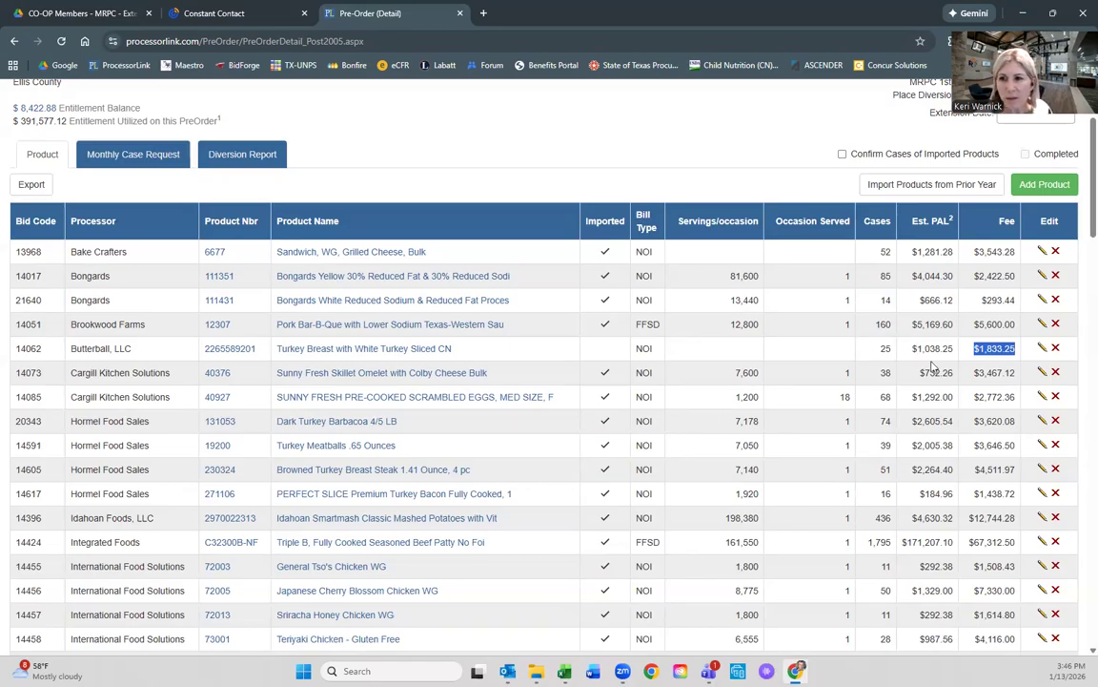
left_click_drag(988, 348, 887, 352)
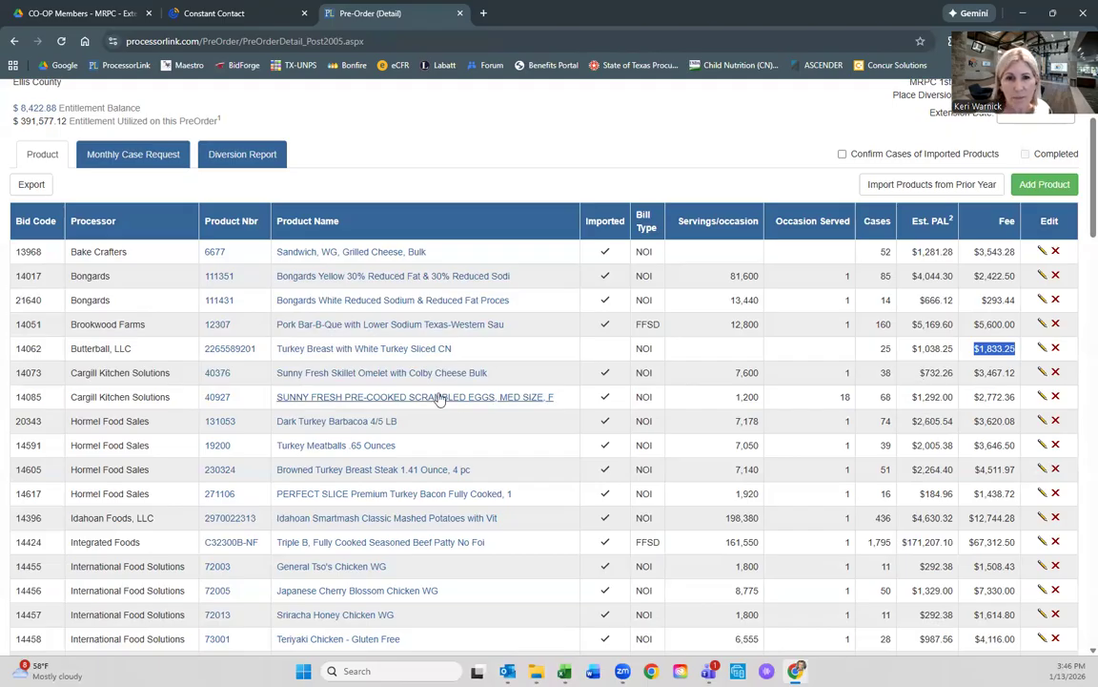
- Examine the un-utilized dark and white meat pounds for each processor at the end of the product list
scroll(529, 491, "down", 2)
scroll(529, 490, "down", 9)
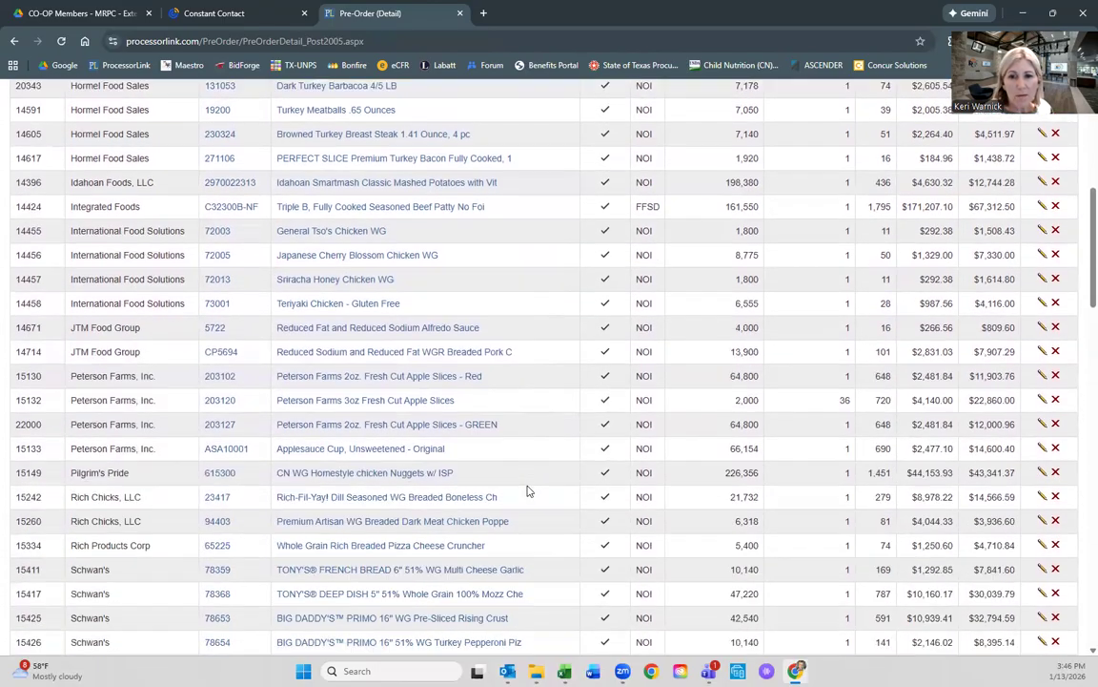
scroll(529, 490, "down", 4)
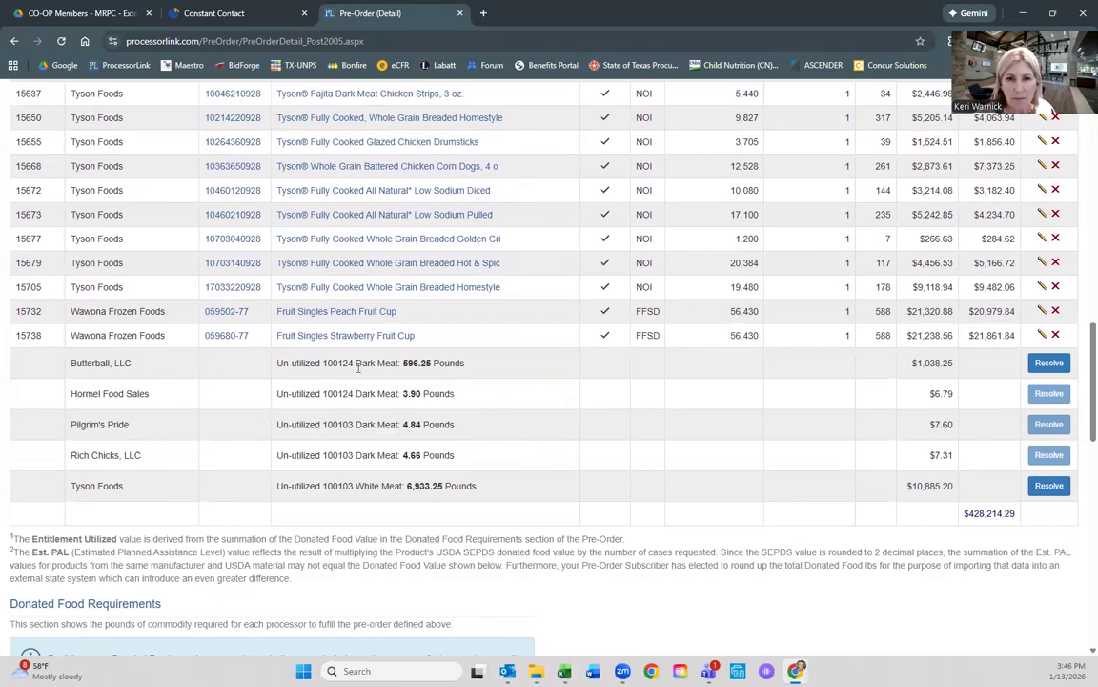
left_click_drag(356, 363, 398, 363)
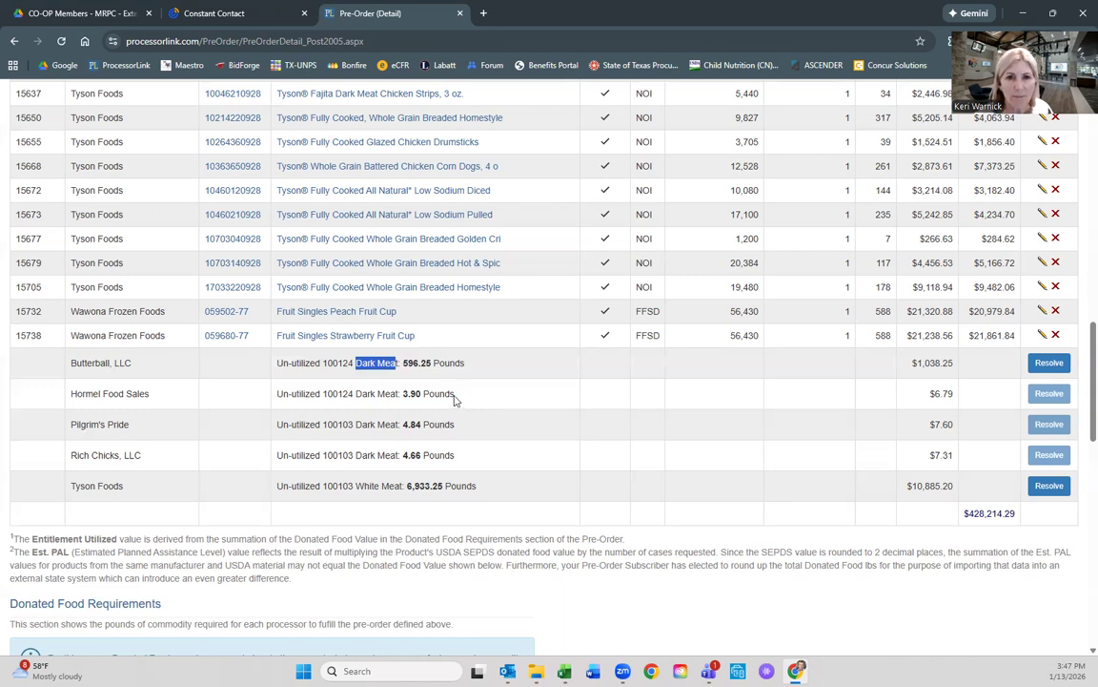
left_click_drag(454, 396, 422, 396)
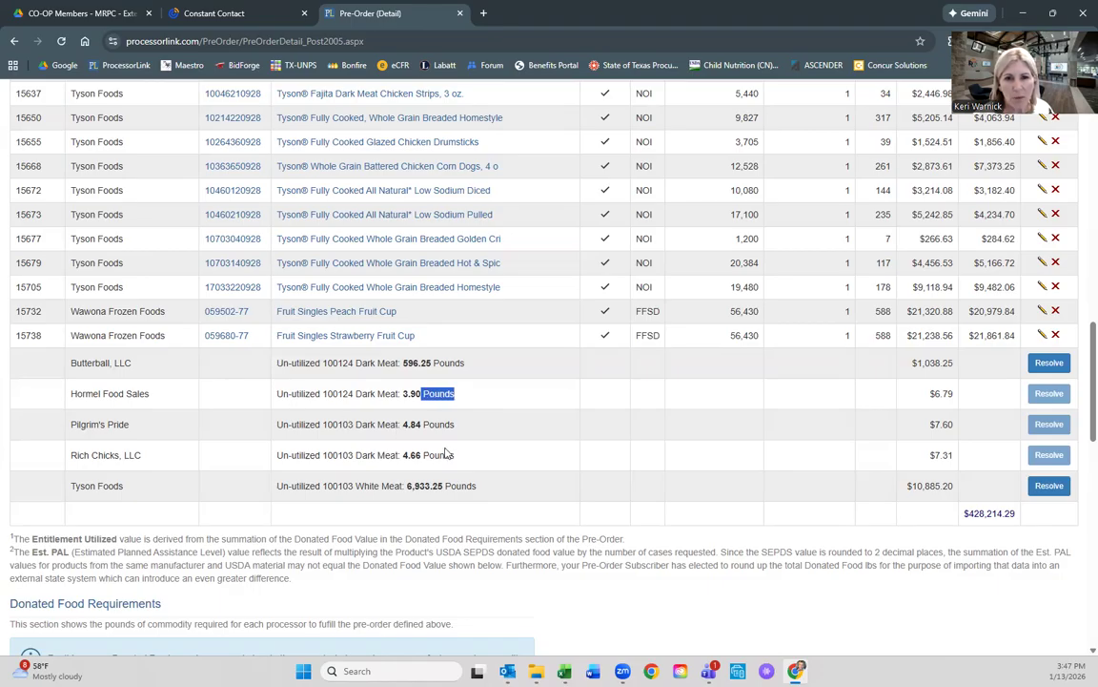
left_click_drag(355, 486, 481, 490)
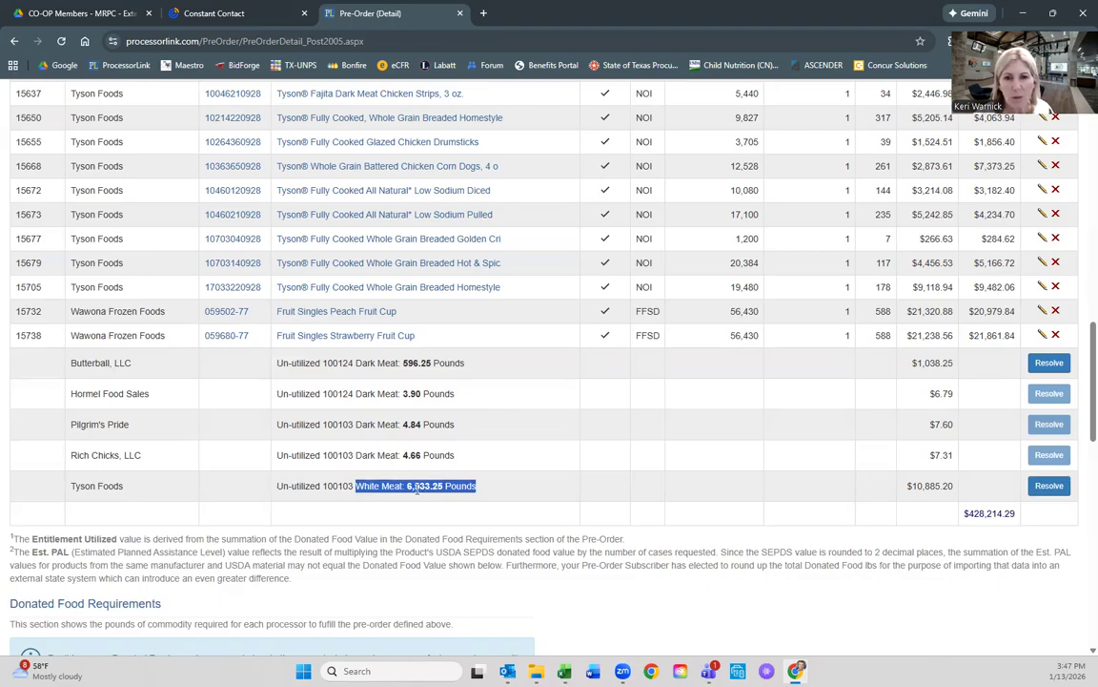
left_click(478, 462)
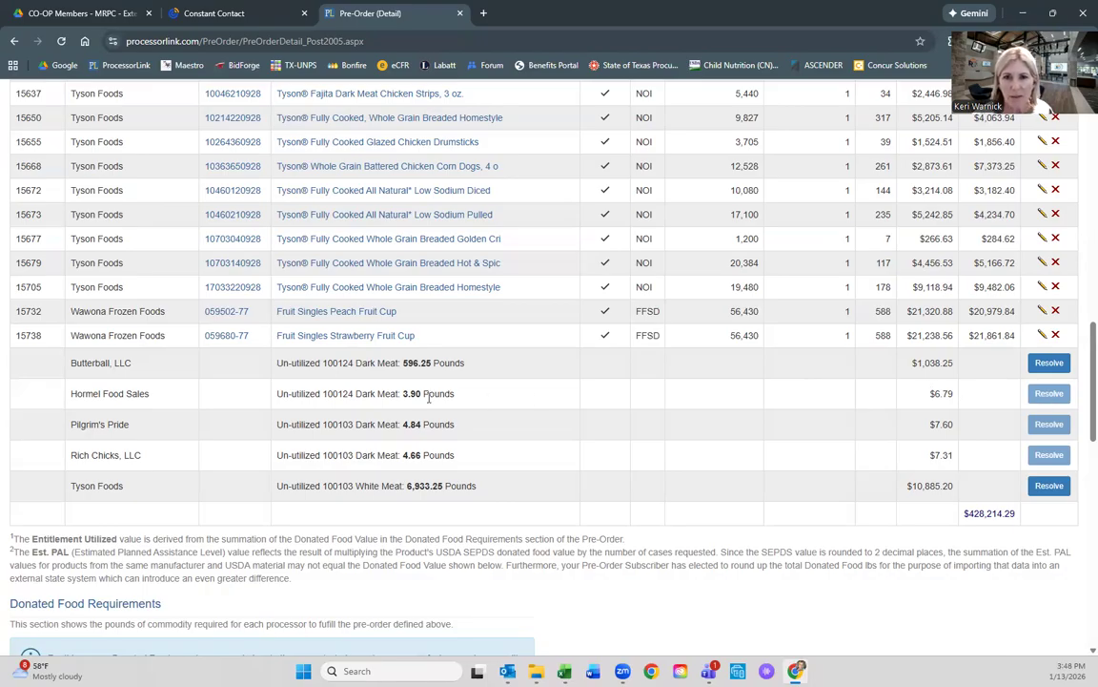
- Resolve Butterball's un-utilized 100124 dark meat by choosing the suggested product Turkey Sausage Patty All-Natural FC CN - 1.41 oz
left_click_drag(420, 395, 403, 394)
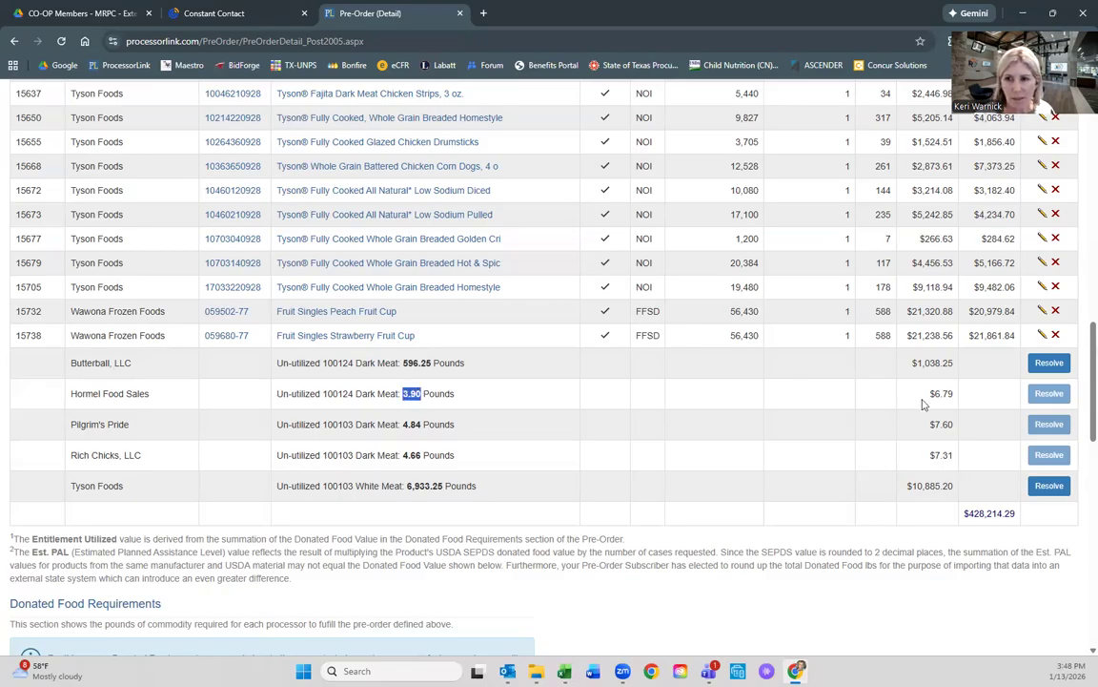
left_click(1055, 366)
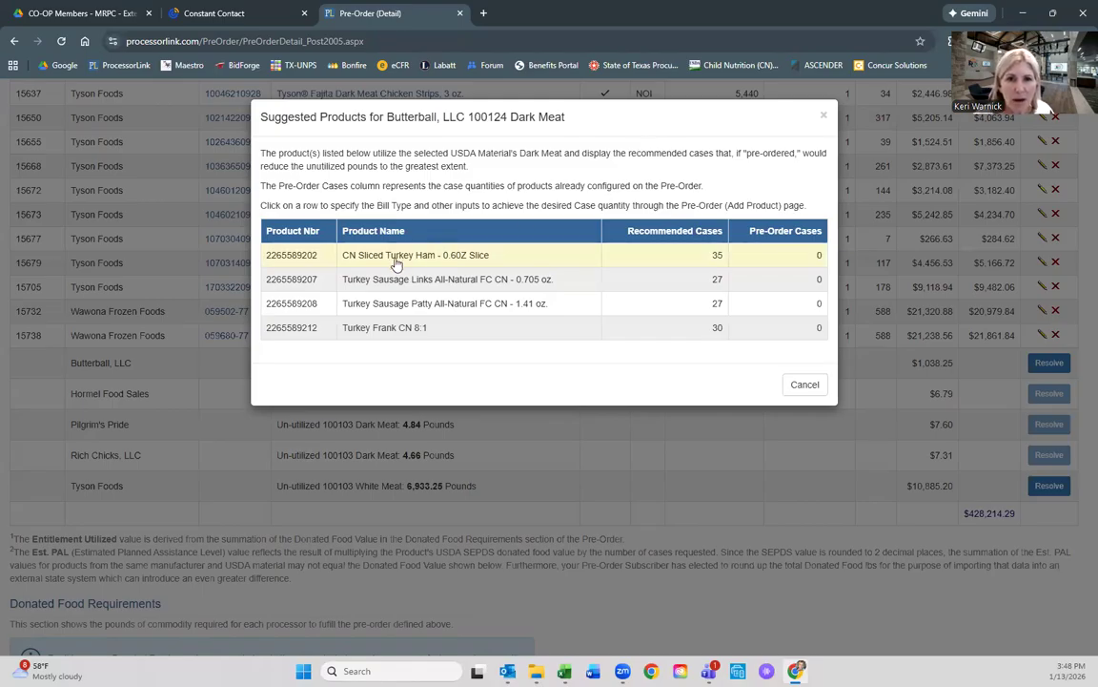
left_click(510, 306)
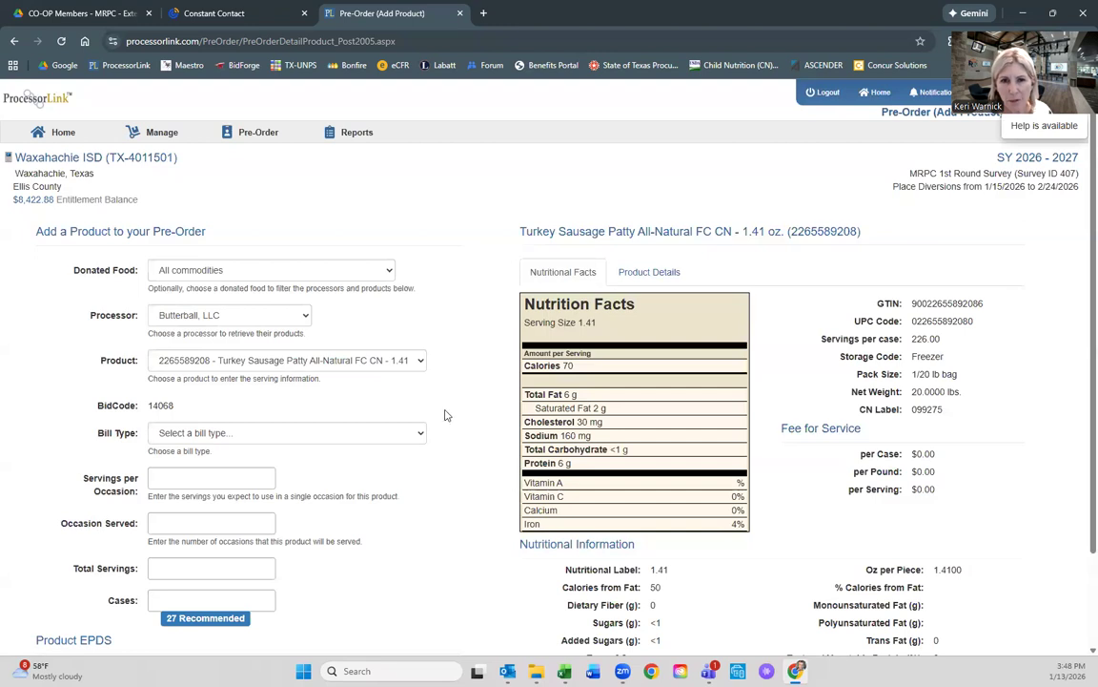
scroll(470, 417, "down", 2)
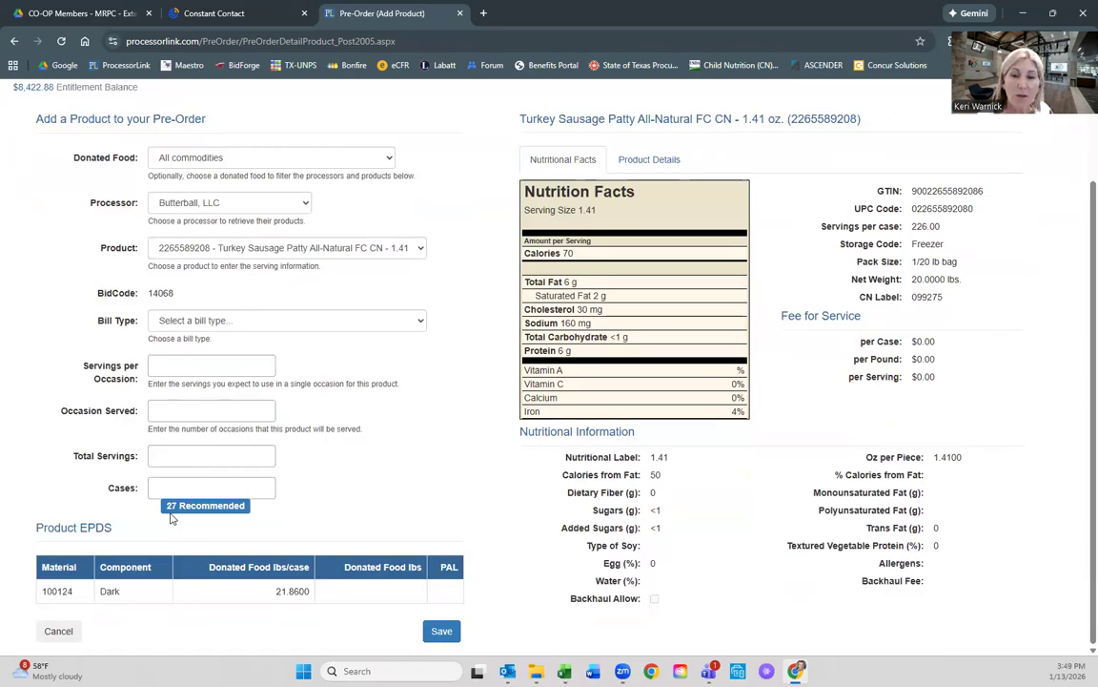
left_click_drag(121, 592, 101, 592)
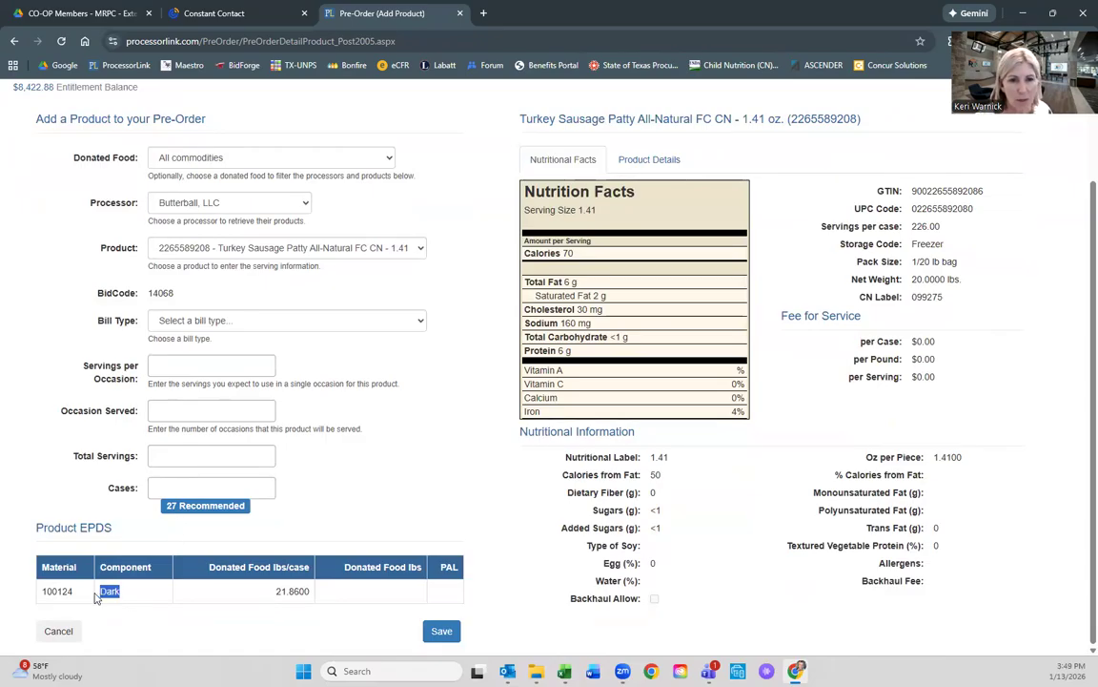
- Enter 27 cases of the turkey sausage patty, set its bill type to Net Off Invoice $37.59/case, and save it to the pre-order
left_click(179, 486)
type("27")
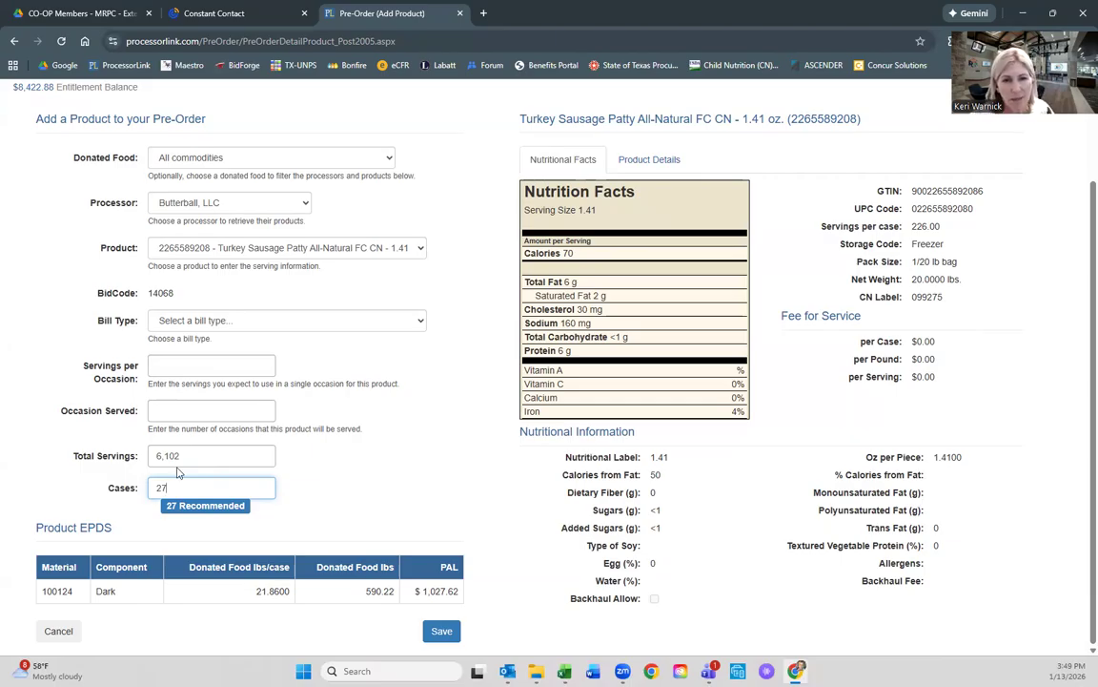
left_click(445, 632)
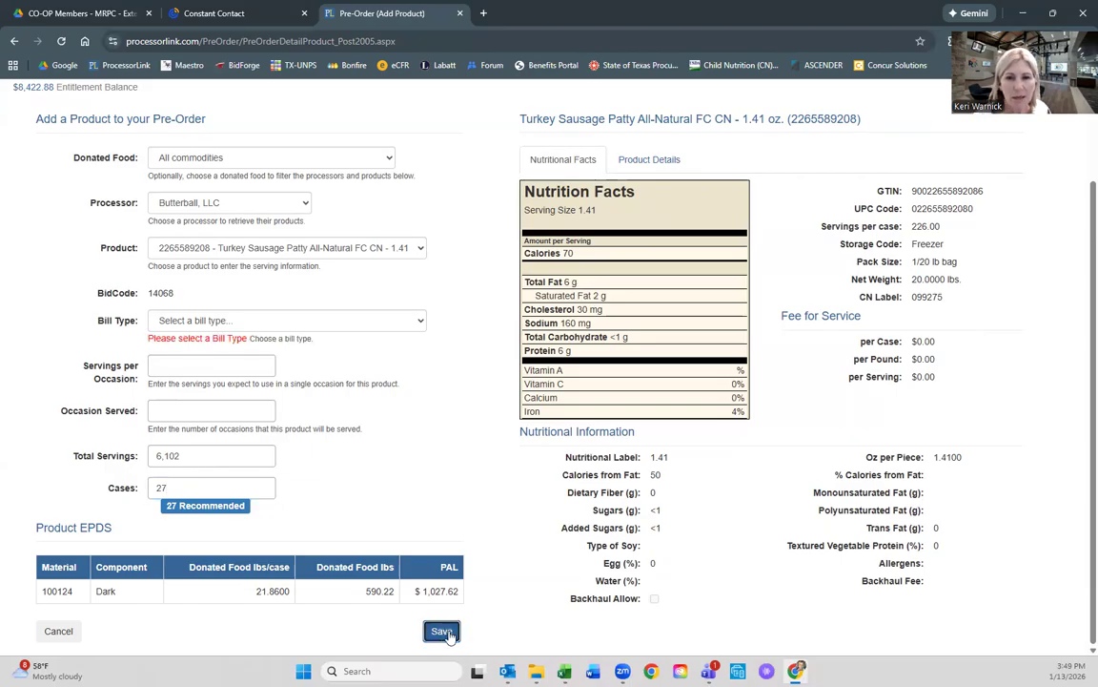
left_click(386, 321)
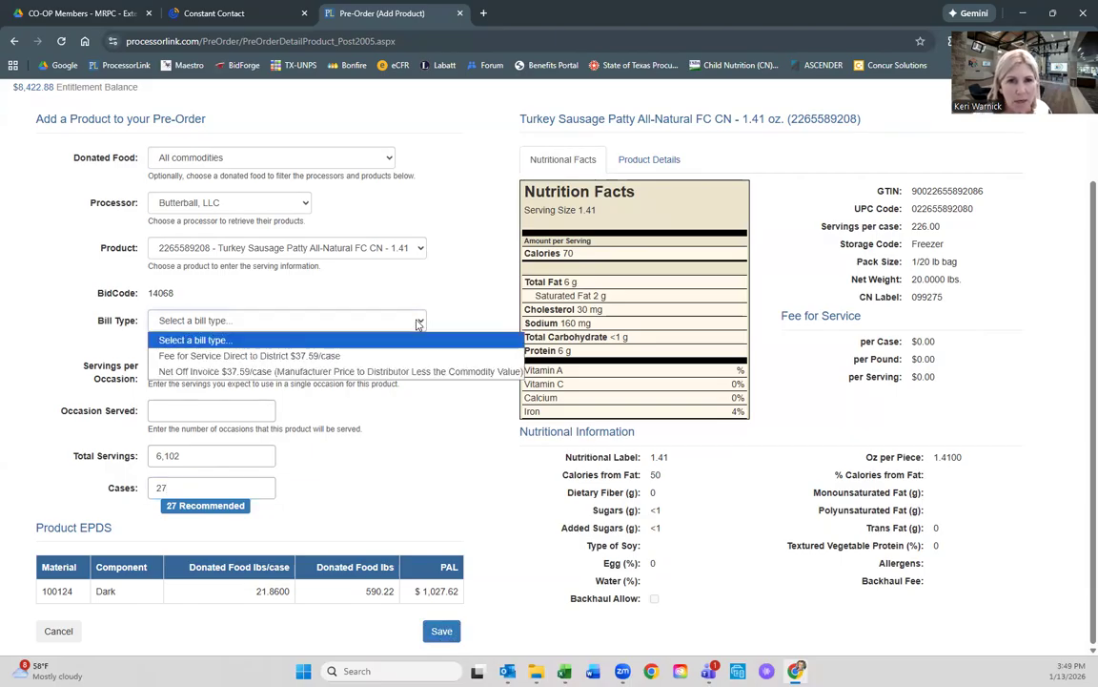
left_click(253, 372)
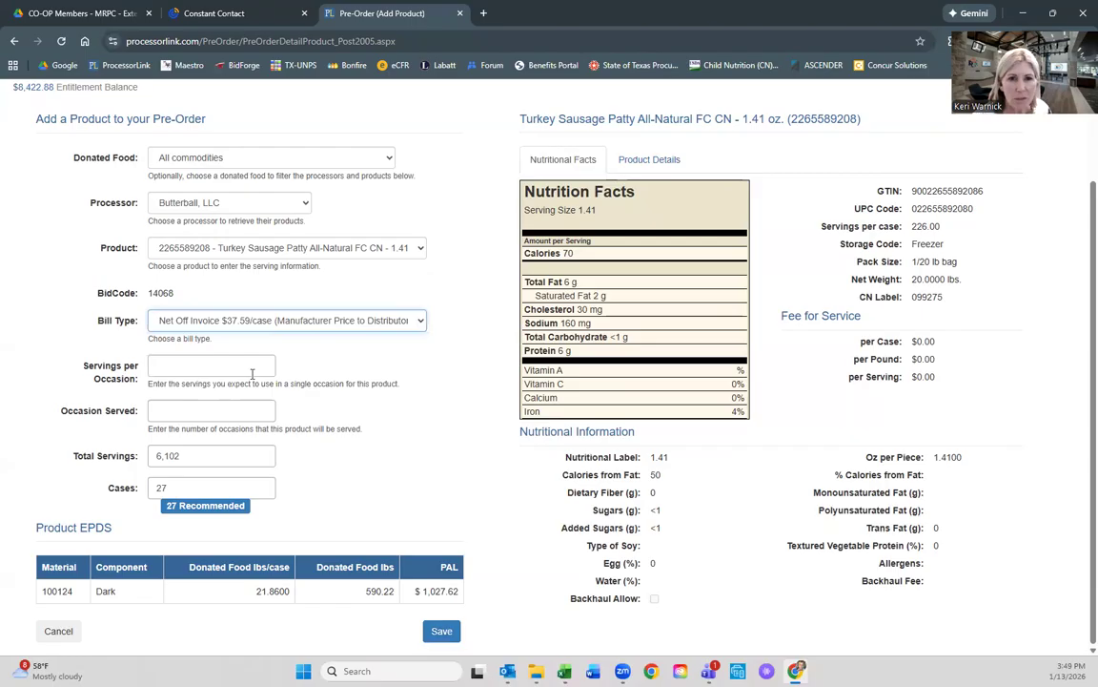
left_click(441, 631)
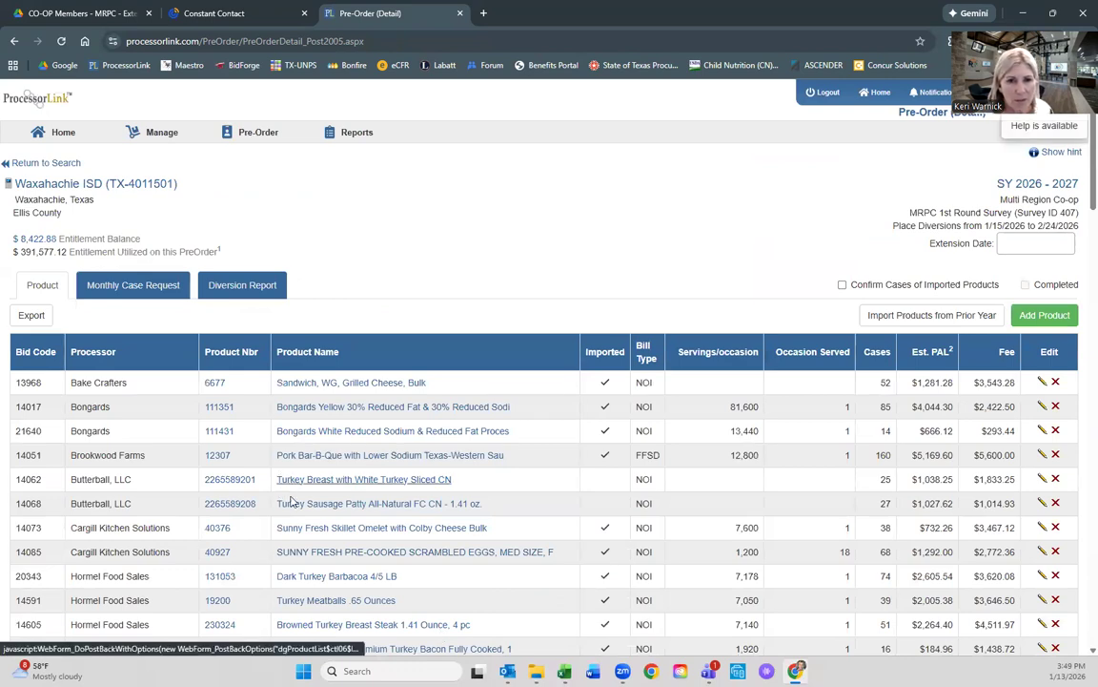
- Examine Butterball's un-utilized dark meat balance at the end of the product list and whether it can still be resolved
scroll(538, 583, "down", 8)
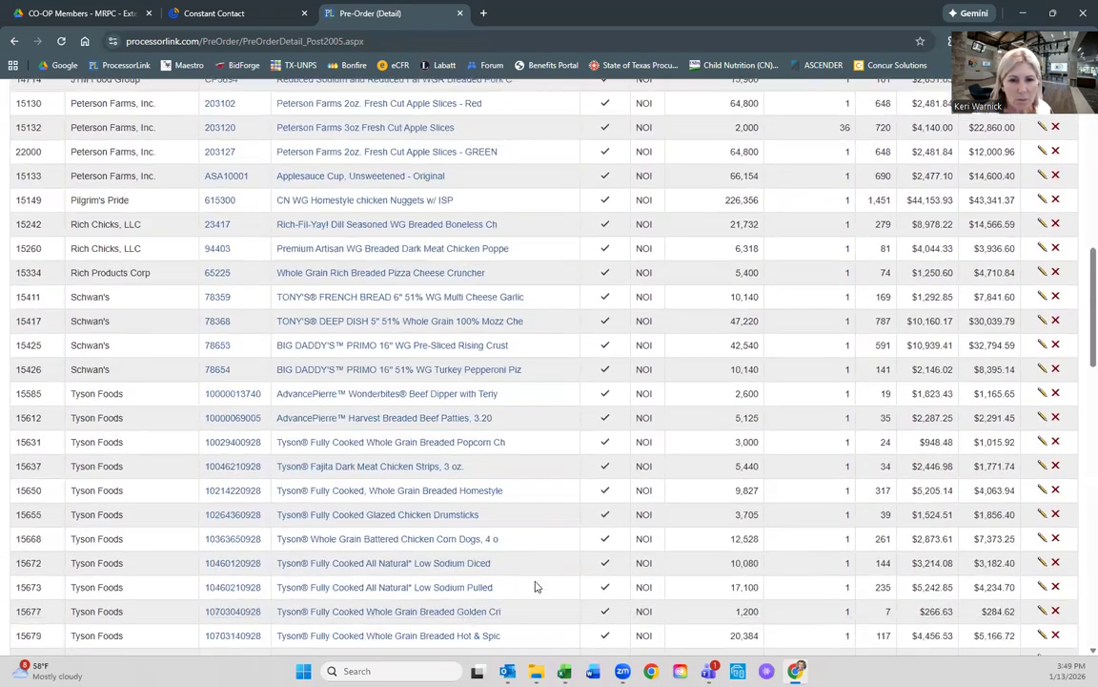
scroll(535, 587, "down", 5)
left_click_drag(139, 323, 67, 321)
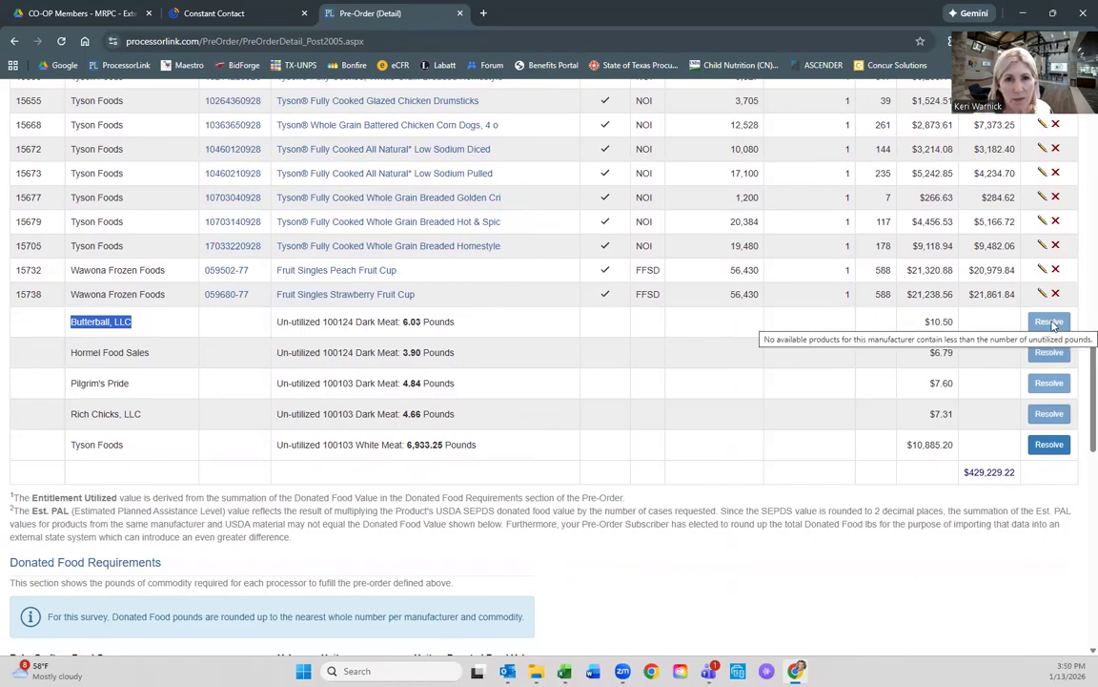
scroll(696, 407, "up", 3)
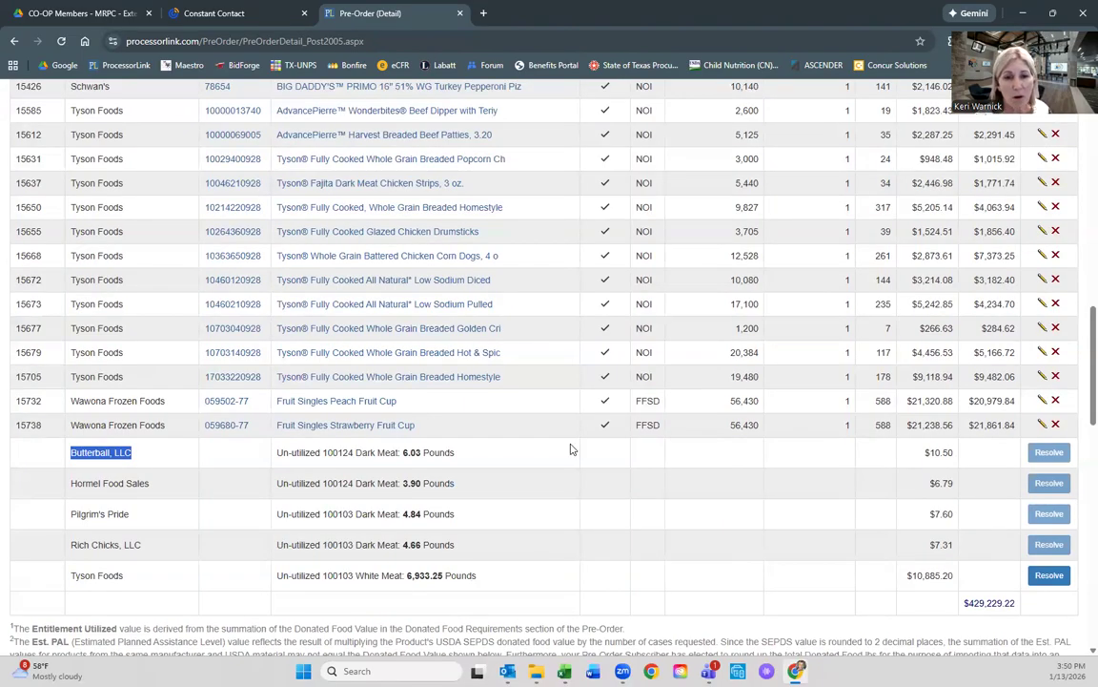
left_click_drag(277, 454, 325, 455)
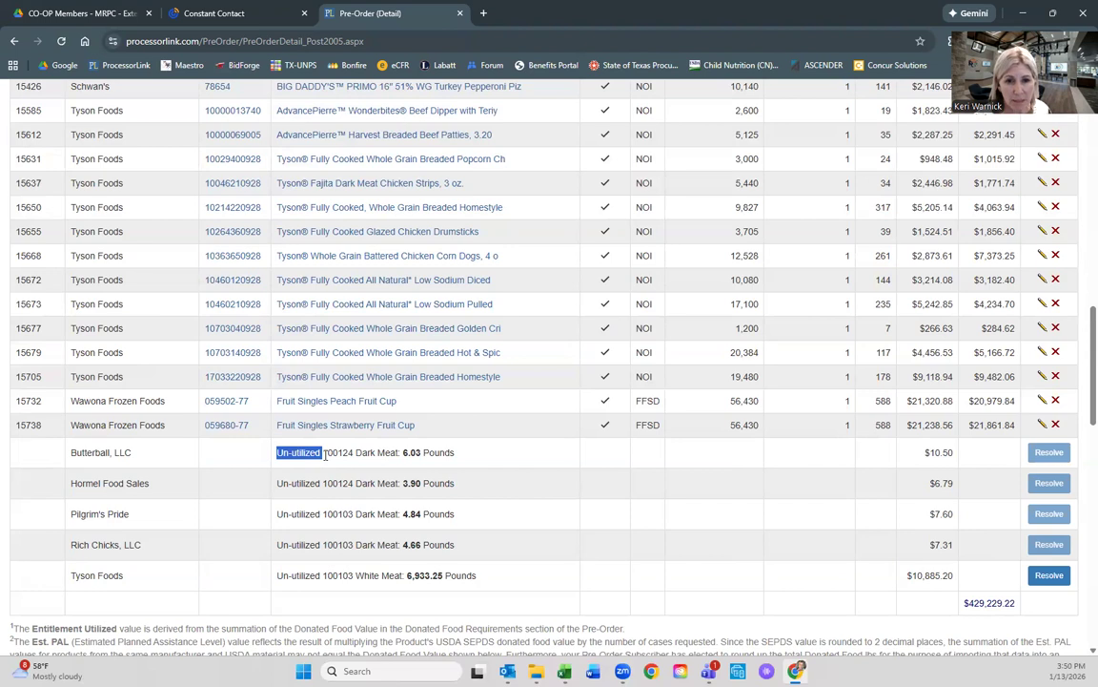
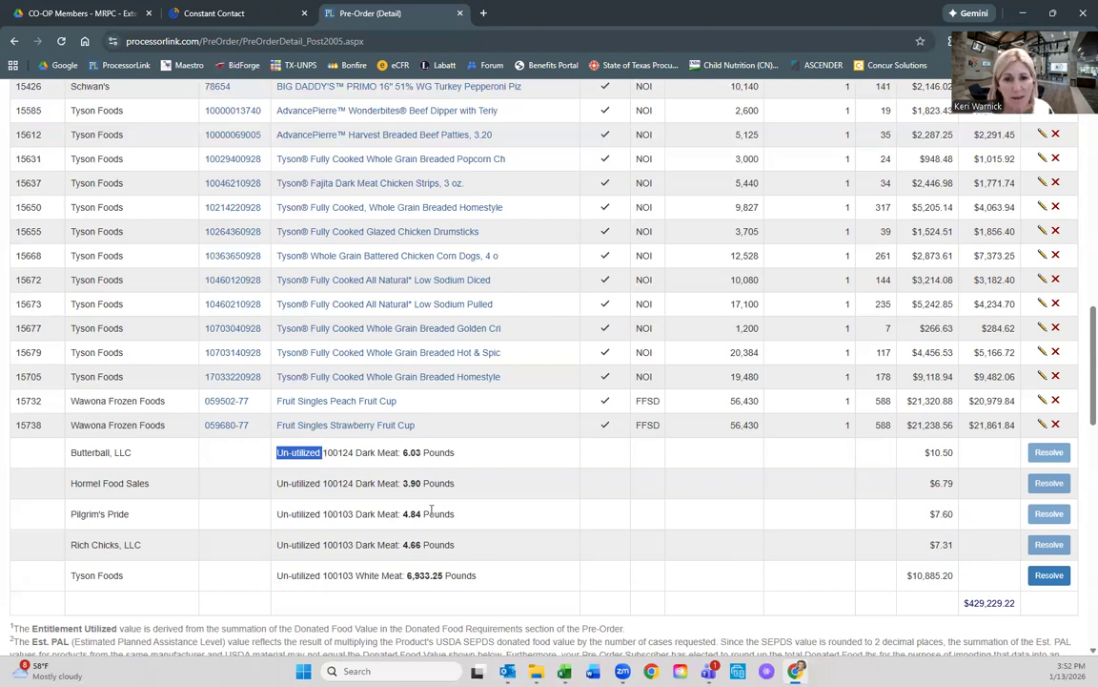
- Examine the commodity and value per unit for Bake Crafters Food Company in the Donated Food Requirements section
scroll(389, 458, "down", 2)
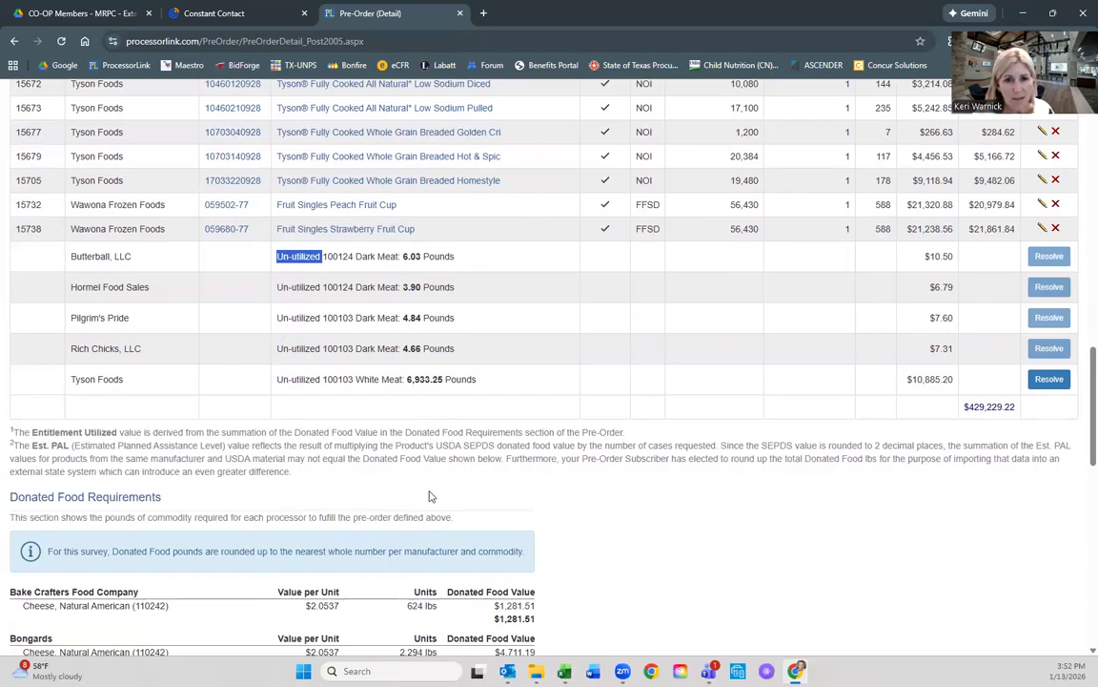
scroll(386, 444, "down", 4)
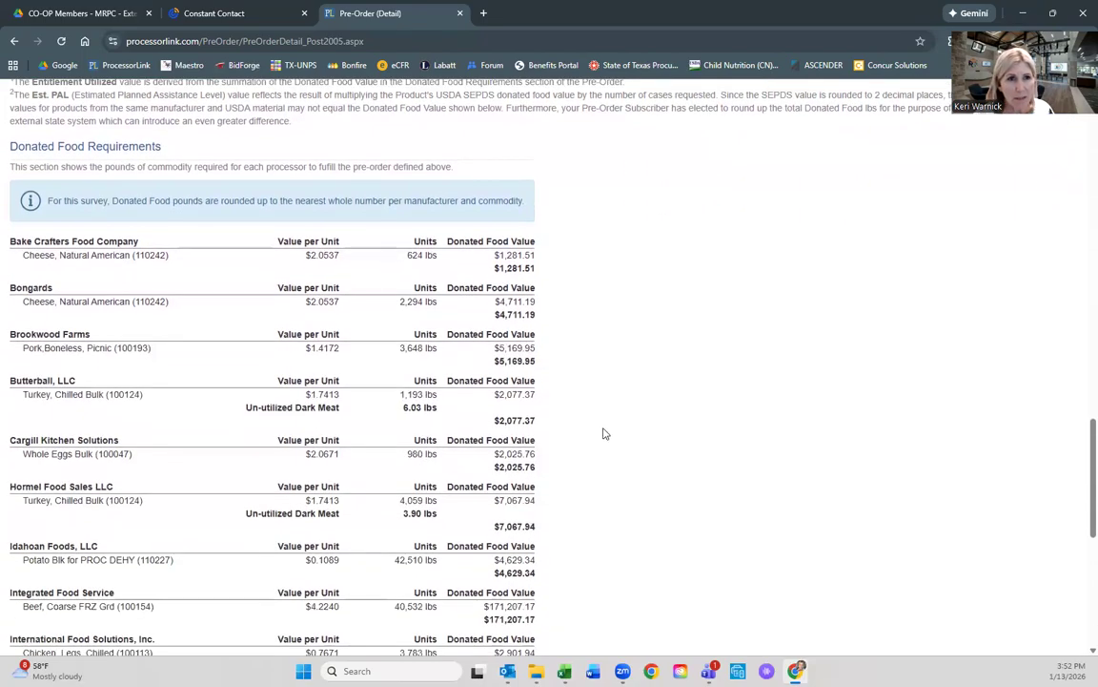
scroll(603, 434, "down", 2)
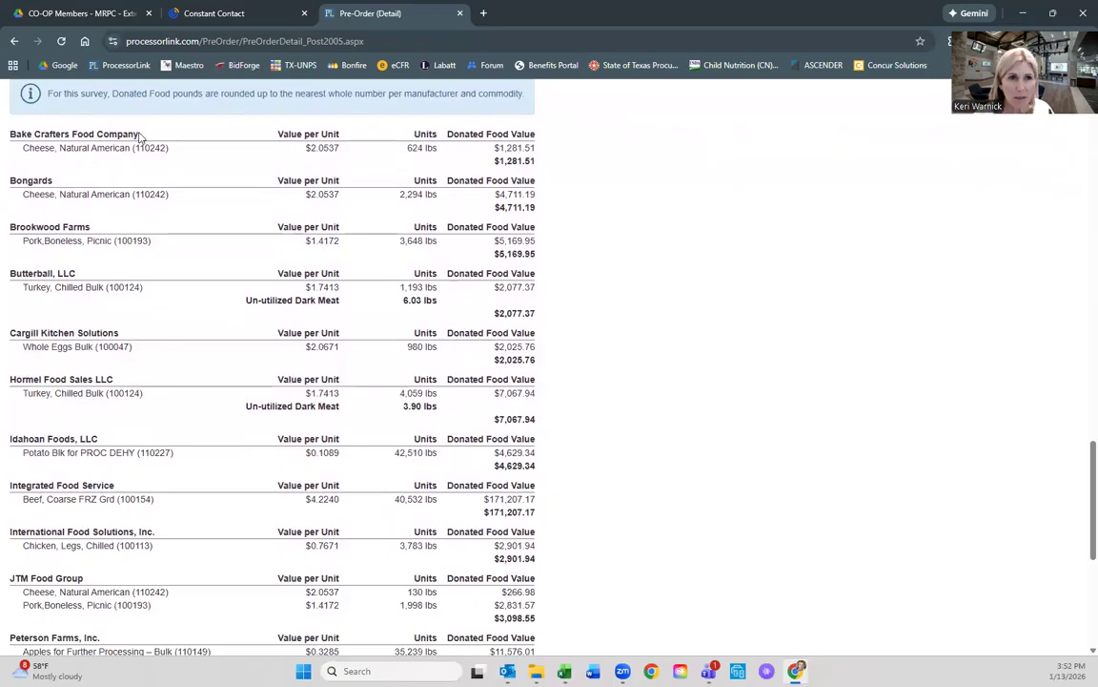
left_click_drag(155, 144, 18, 159)
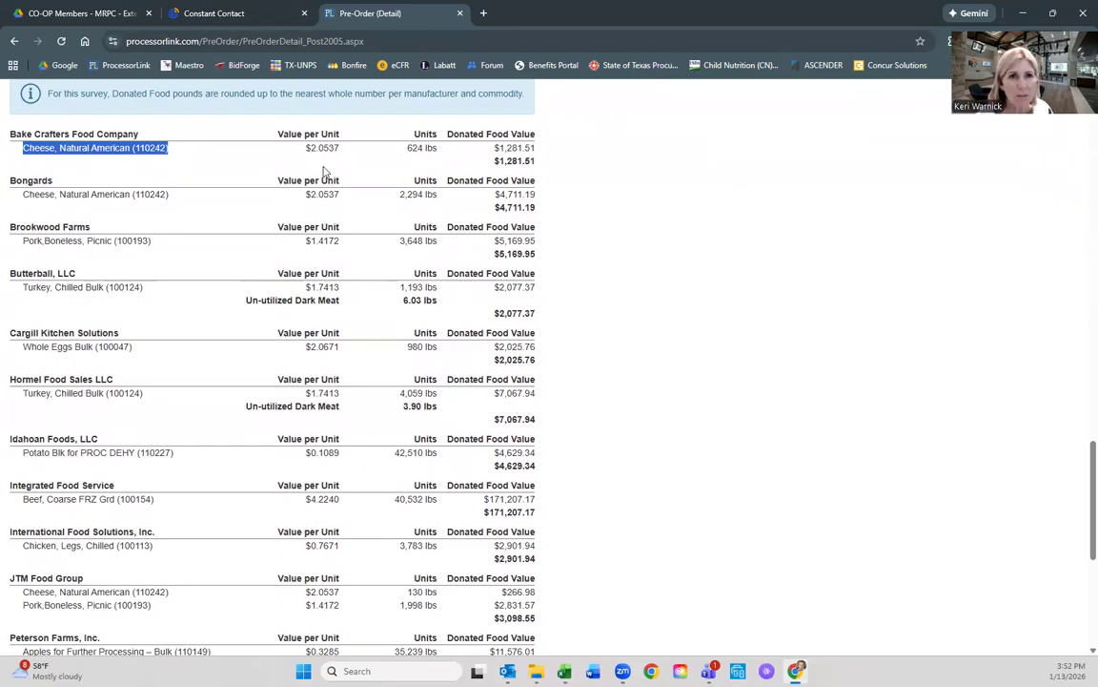
left_click_drag(310, 149, 348, 153)
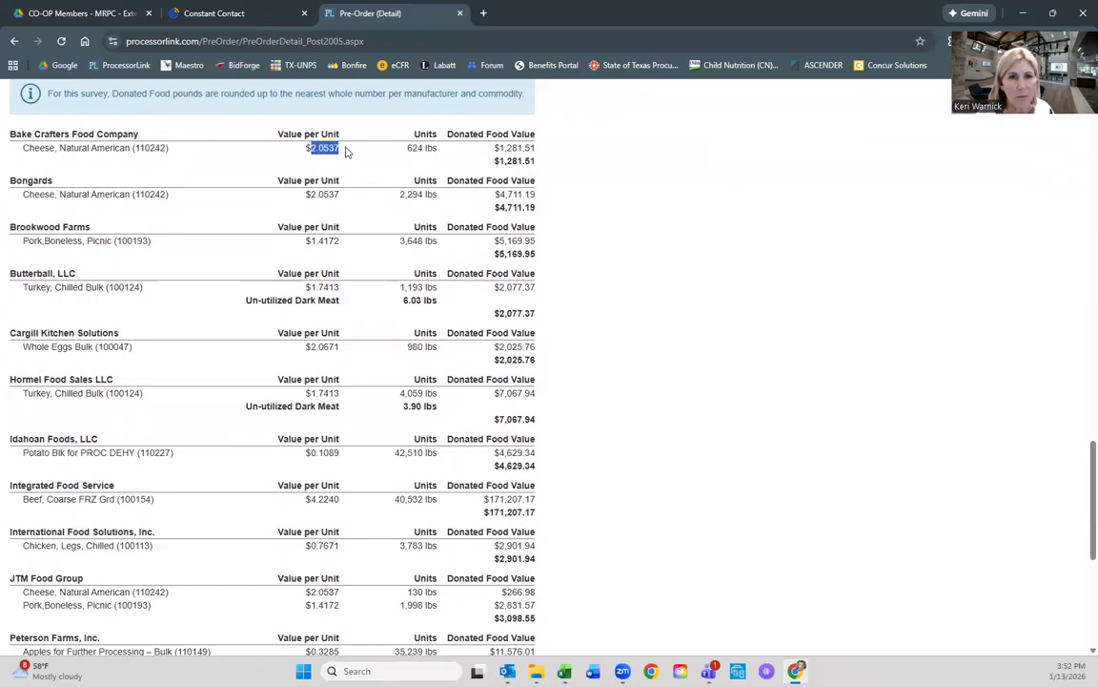
left_click(328, 159)
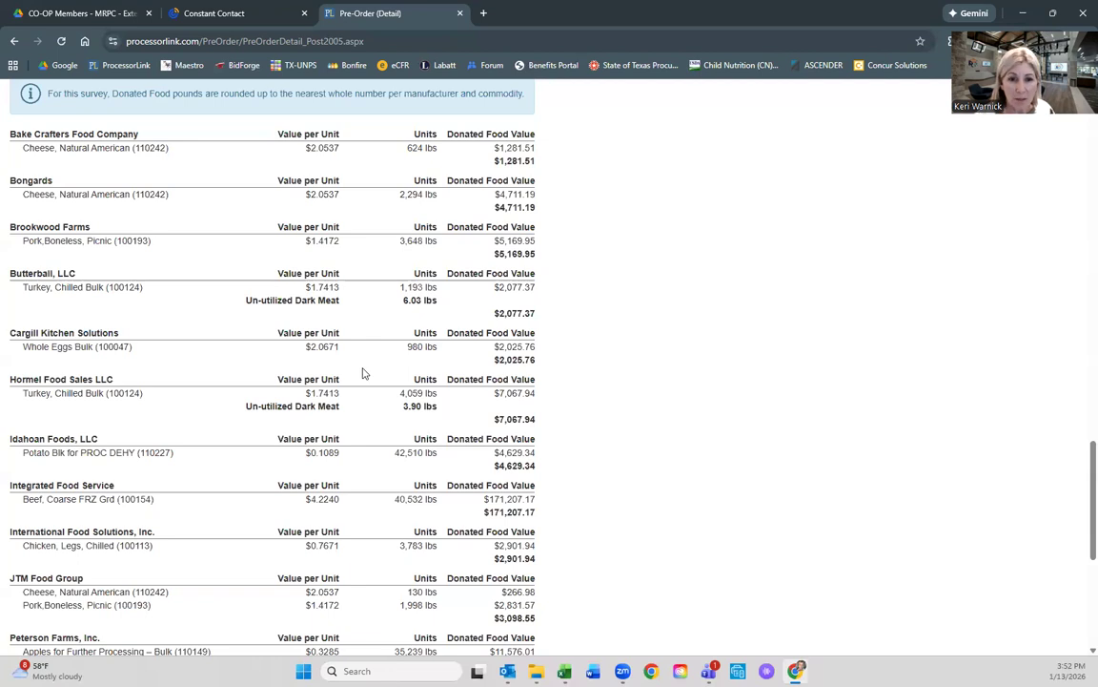
- Review the remaining processors' donated food requirements, including the value per unit of Tyson Foods' coarse ground beef
scroll(363, 372, "down", 1)
scroll(362, 372, "down", 2)
scroll(361, 373, "down", 2)
scroll(361, 373, "down", 1)
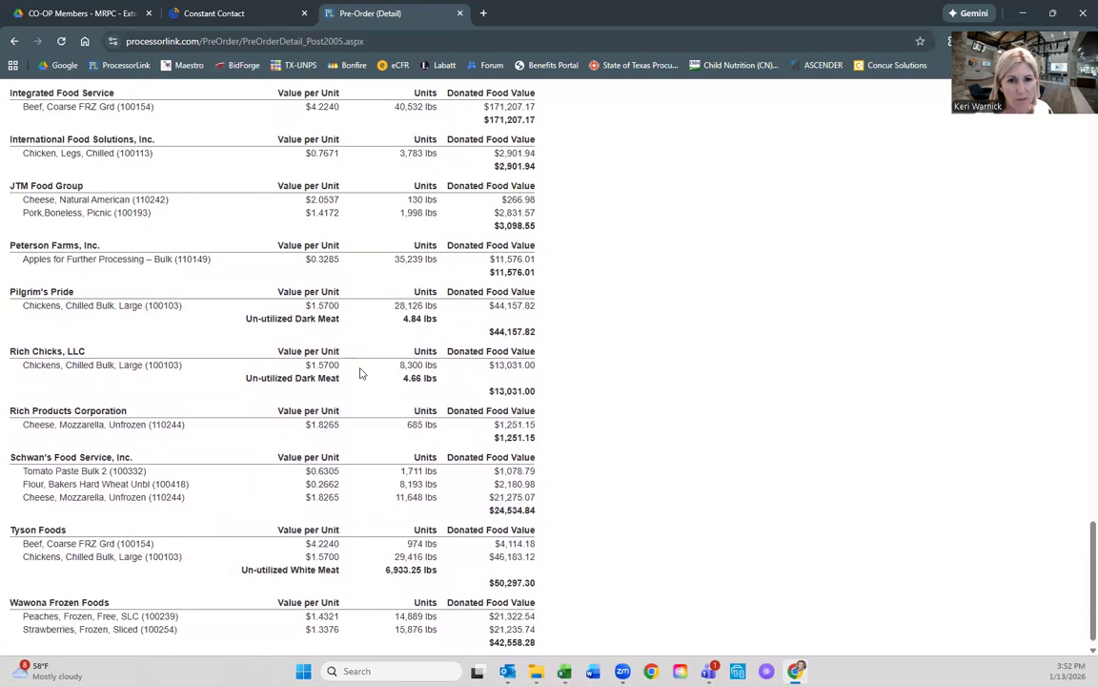
scroll(360, 373, "down", 1)
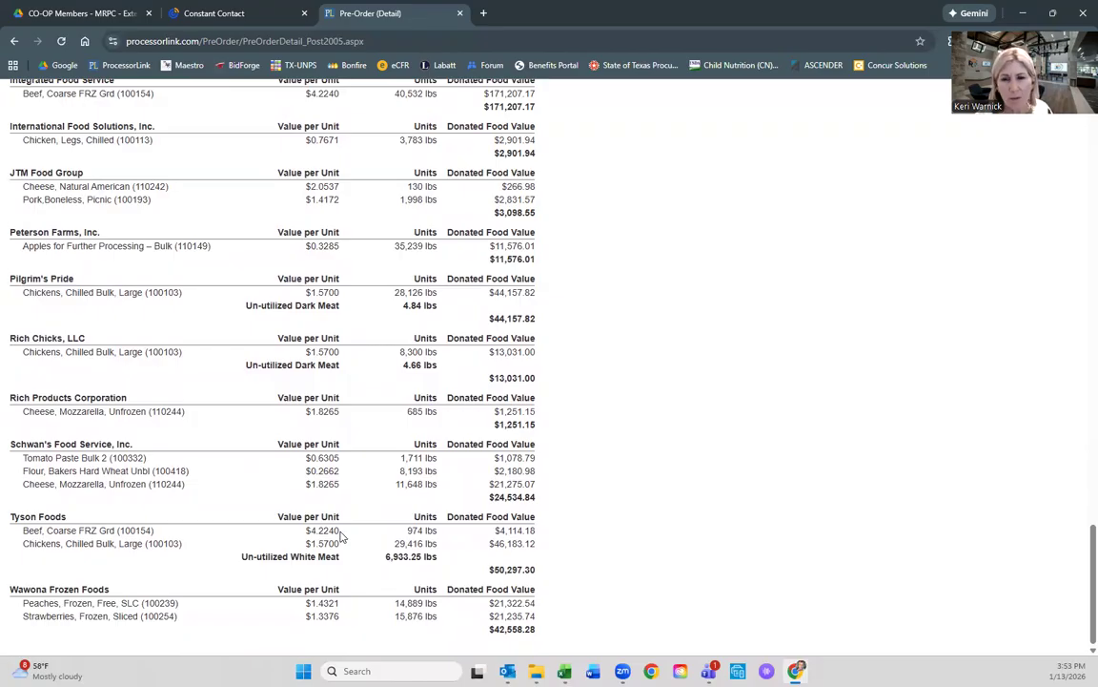
left_click_drag(339, 531, 306, 531)
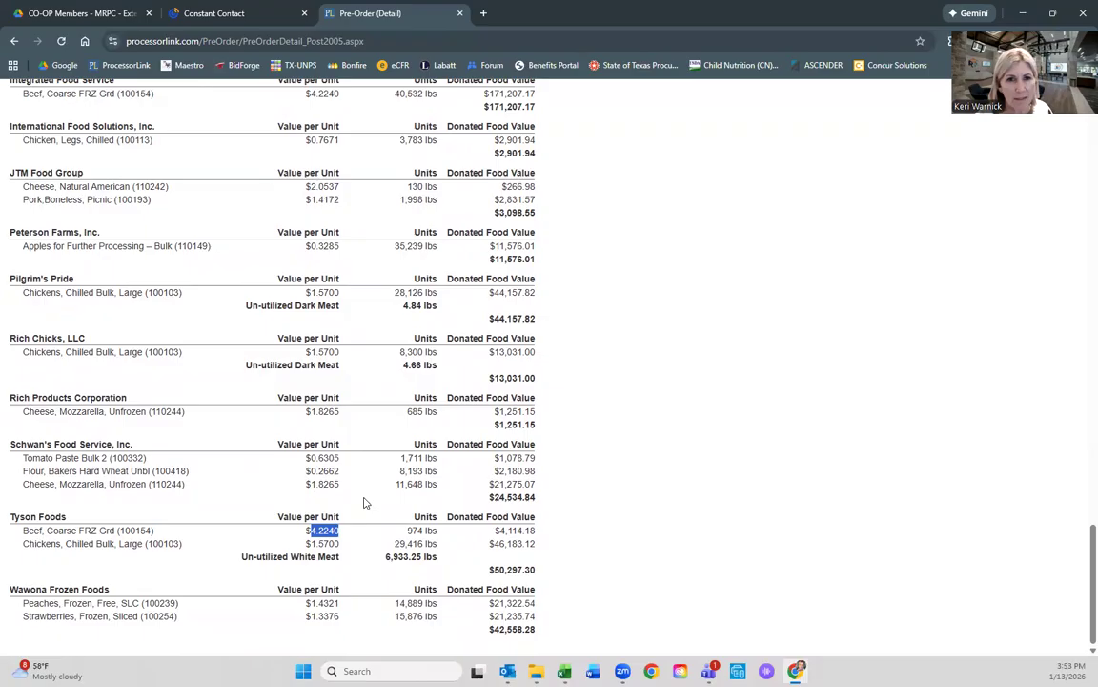
- Examine the units and donated food value of Bongards' Natural American cheese in the Donated Food Requirements section
scroll(363, 503, "up", 1)
scroll(363, 503, "up", 2)
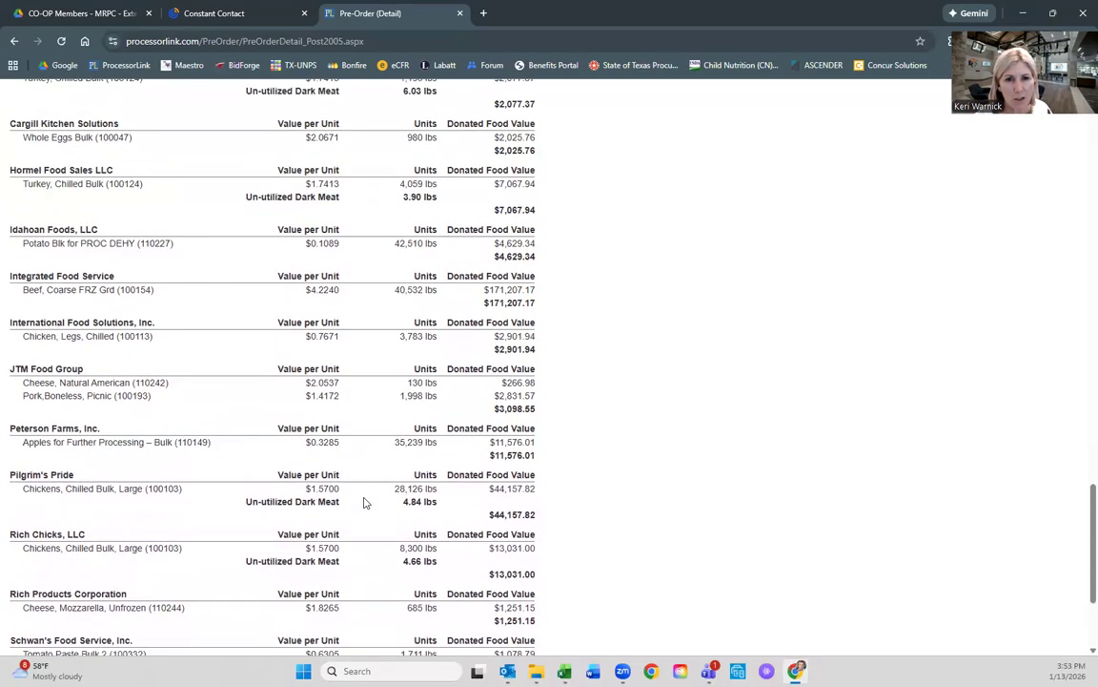
scroll(364, 502, "up", 10)
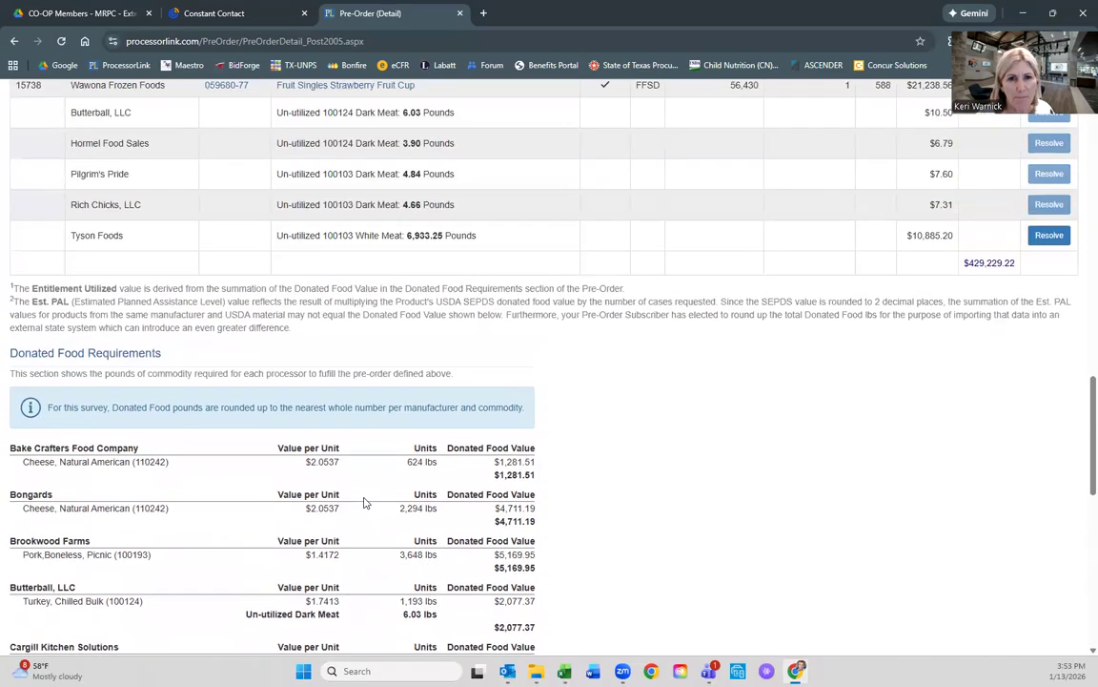
scroll(363, 502, "down", 6)
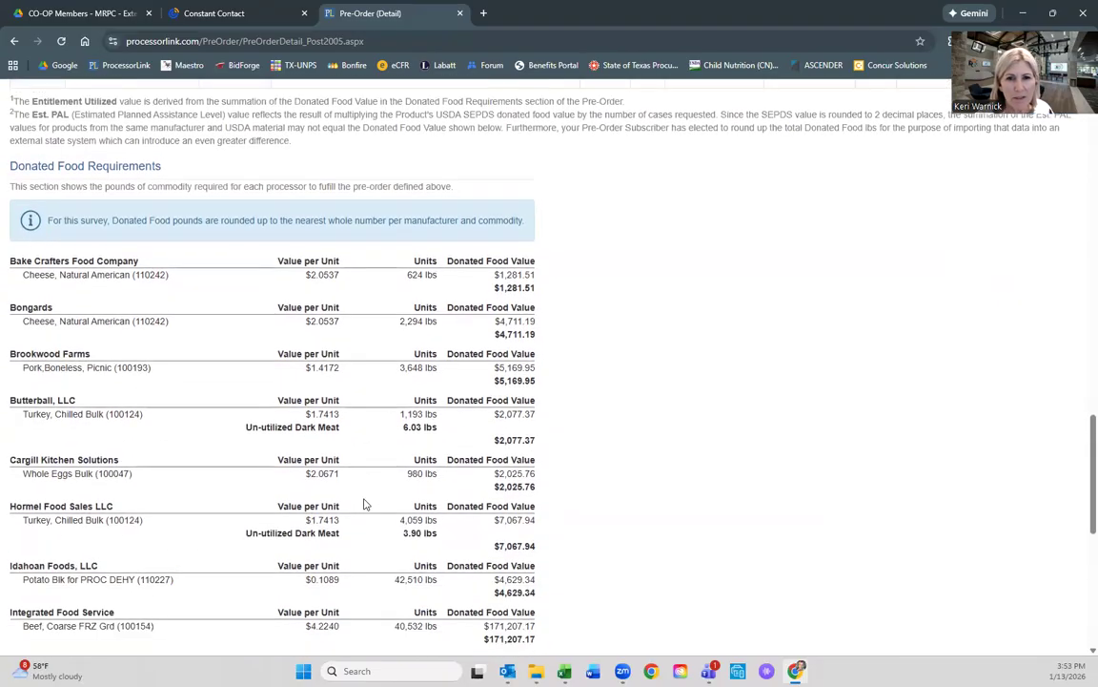
left_click_drag(401, 312, 506, 312)
left_click(539, 318)
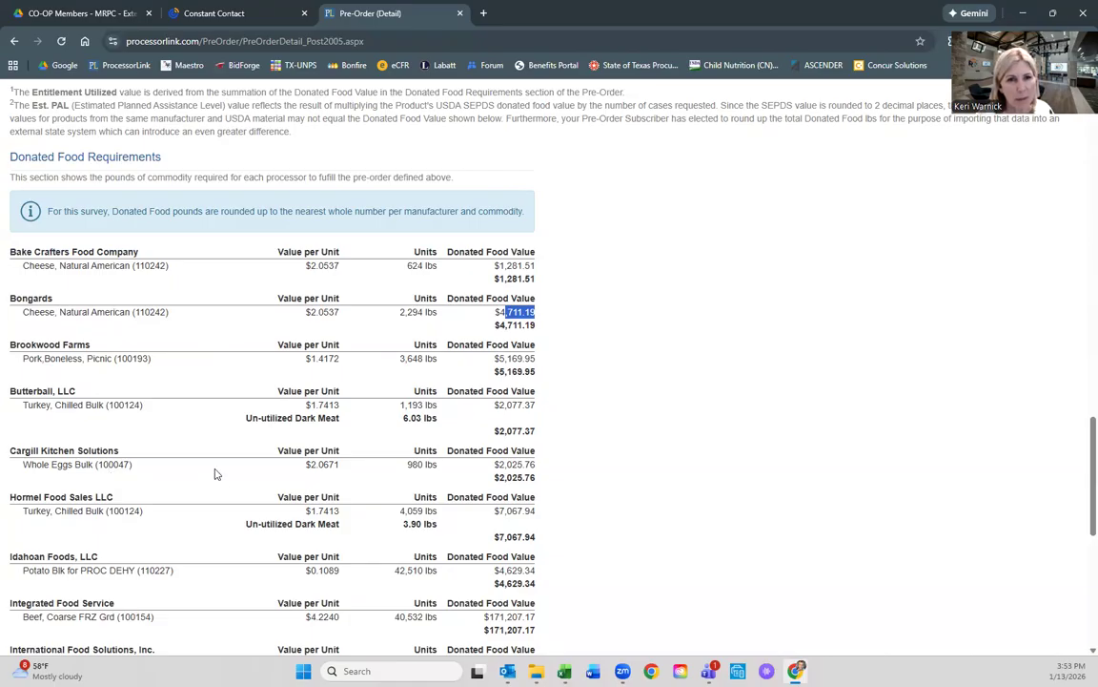
- Delete both Butterball products, the sliced turkey breast and the turkey sausage patty, from the pre-order
scroll(635, 487, "up", 15)
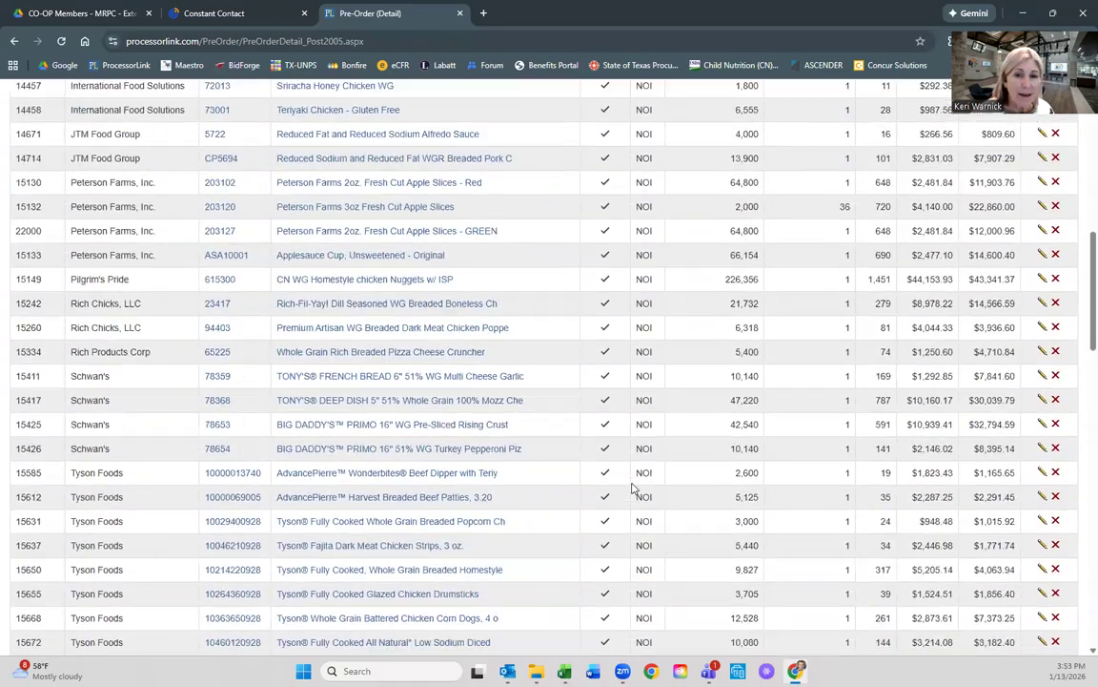
scroll(631, 488, "down", 2)
scroll(631, 488, "up", 5)
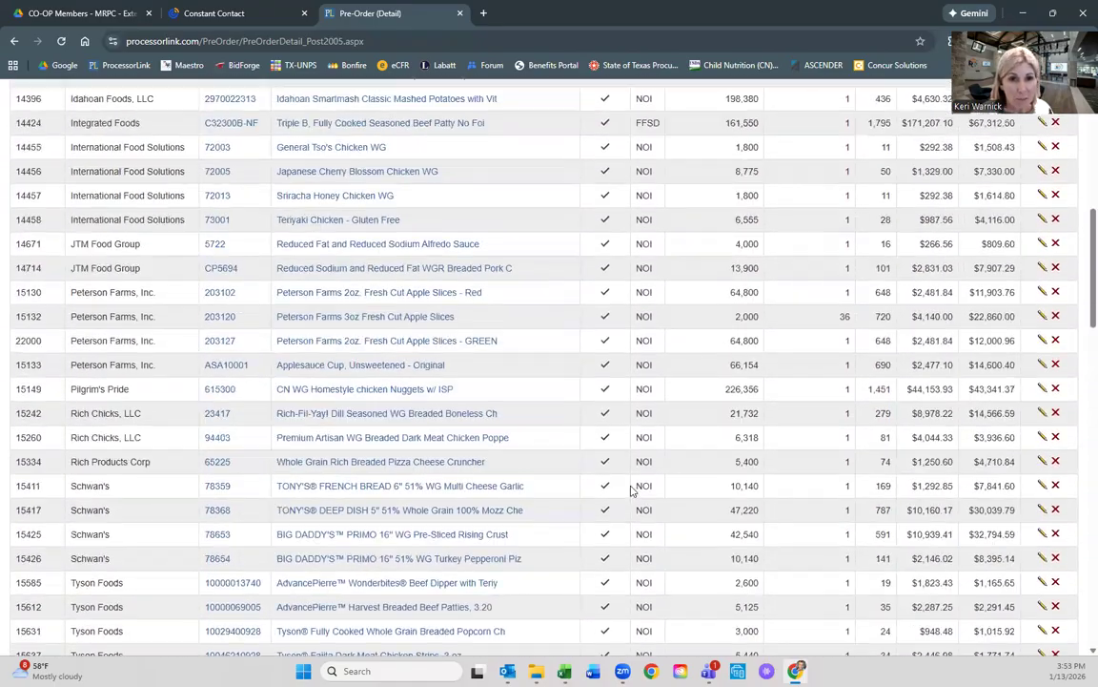
scroll(630, 491, "up", 3)
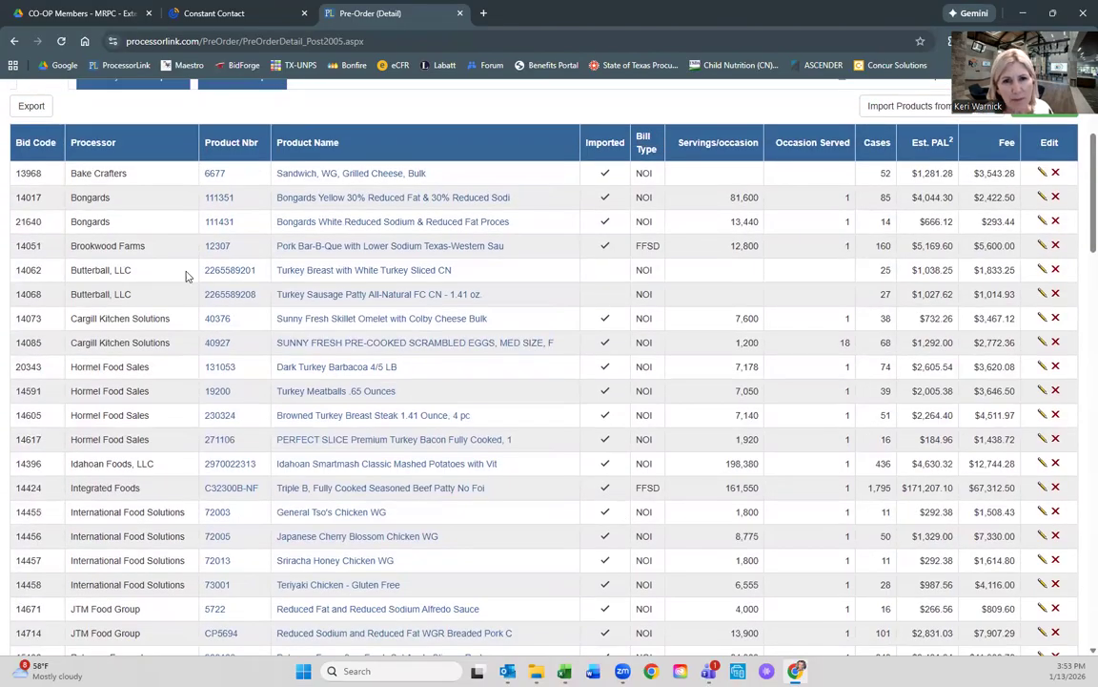
left_click(1055, 269)
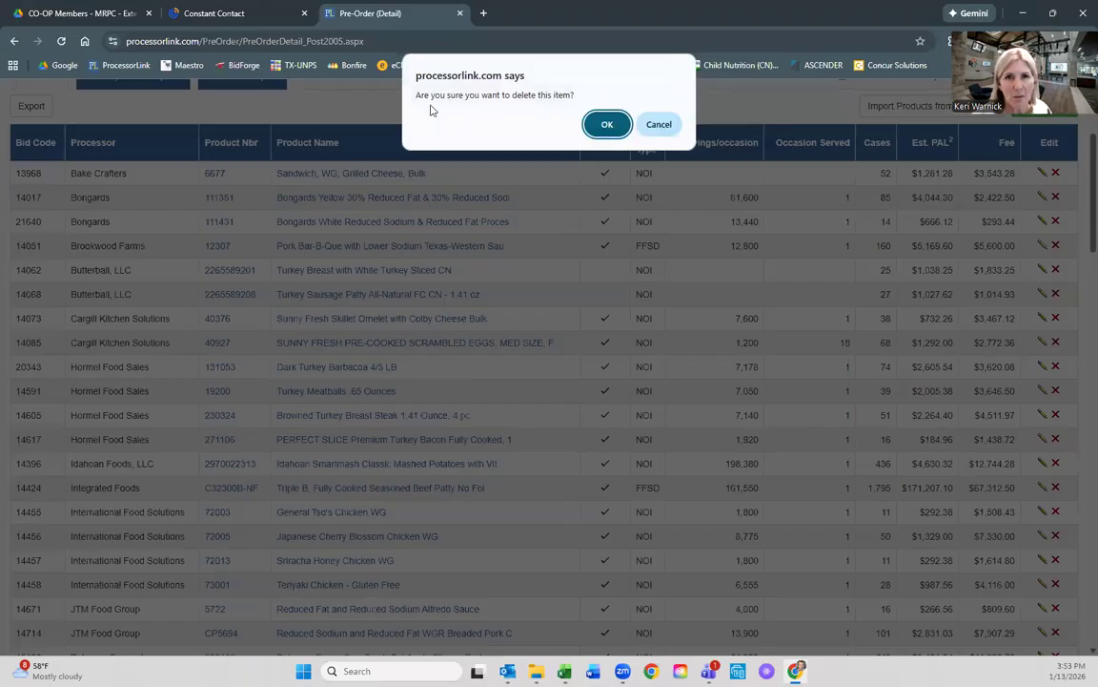
left_click(607, 125)
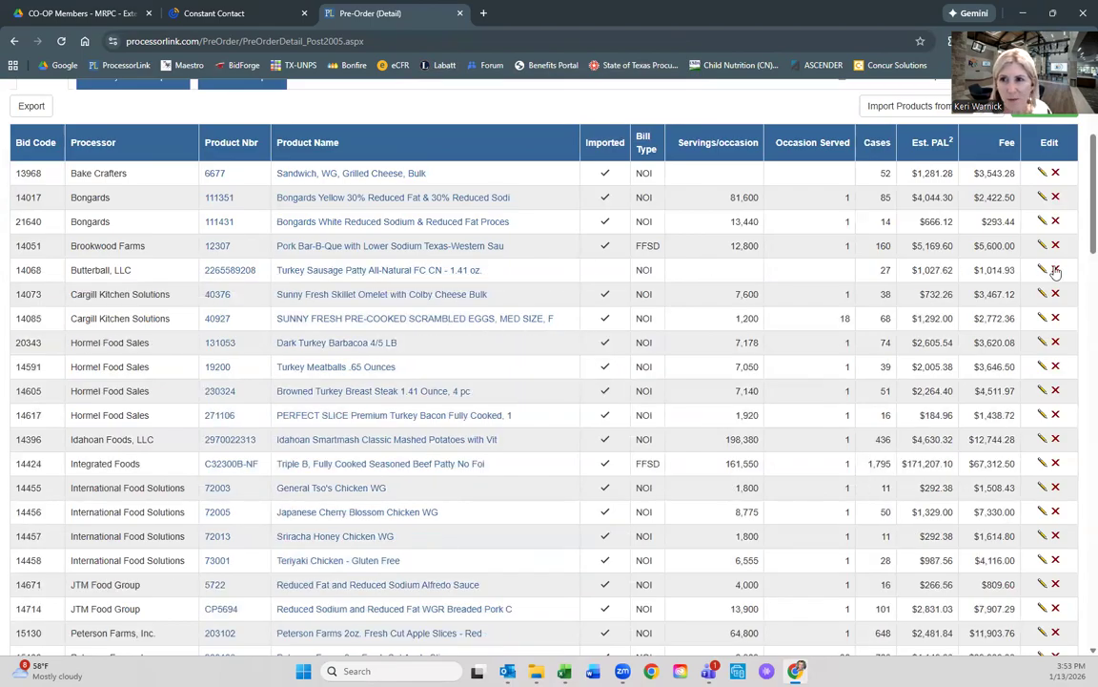
left_click(1056, 270)
left_click(604, 125)
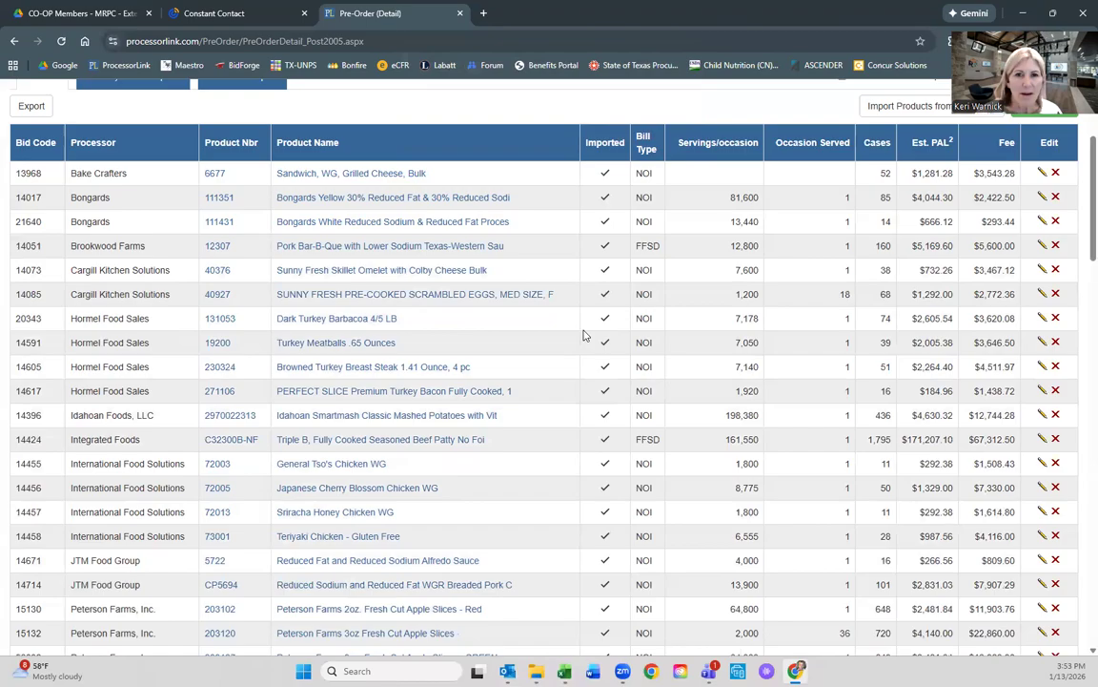
scroll(512, 355, "up", 2)
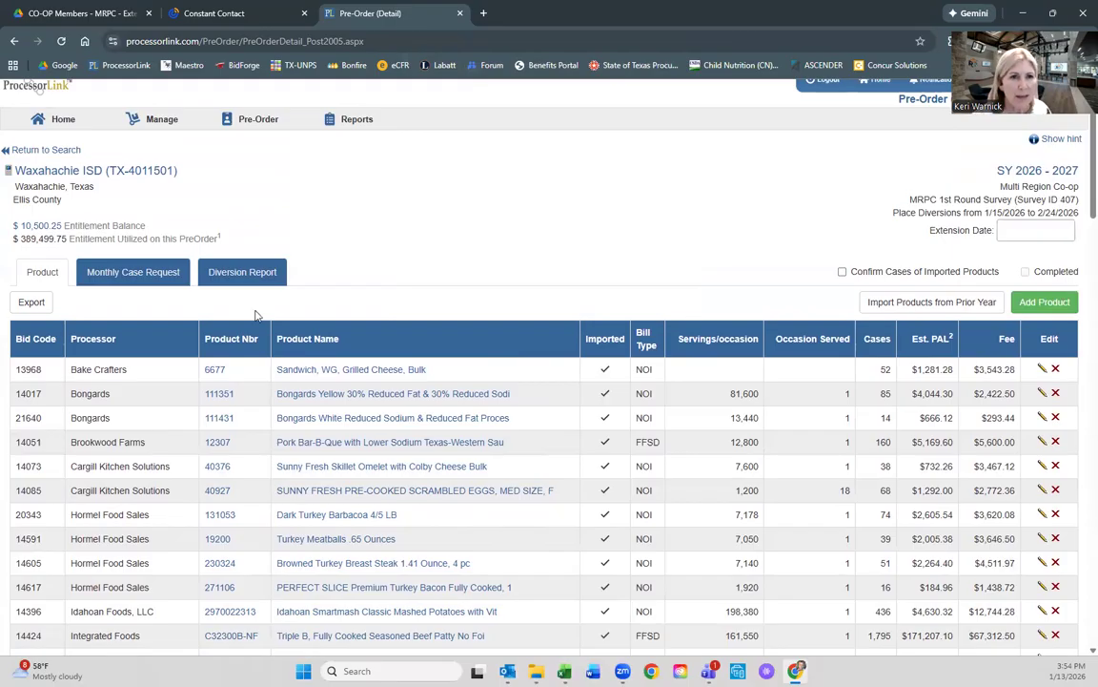
- Examine the cases, balance and monthly quantities of Bake Crafters' grilled cheese sandwich in the Monthly Case Request
left_click(150, 274)
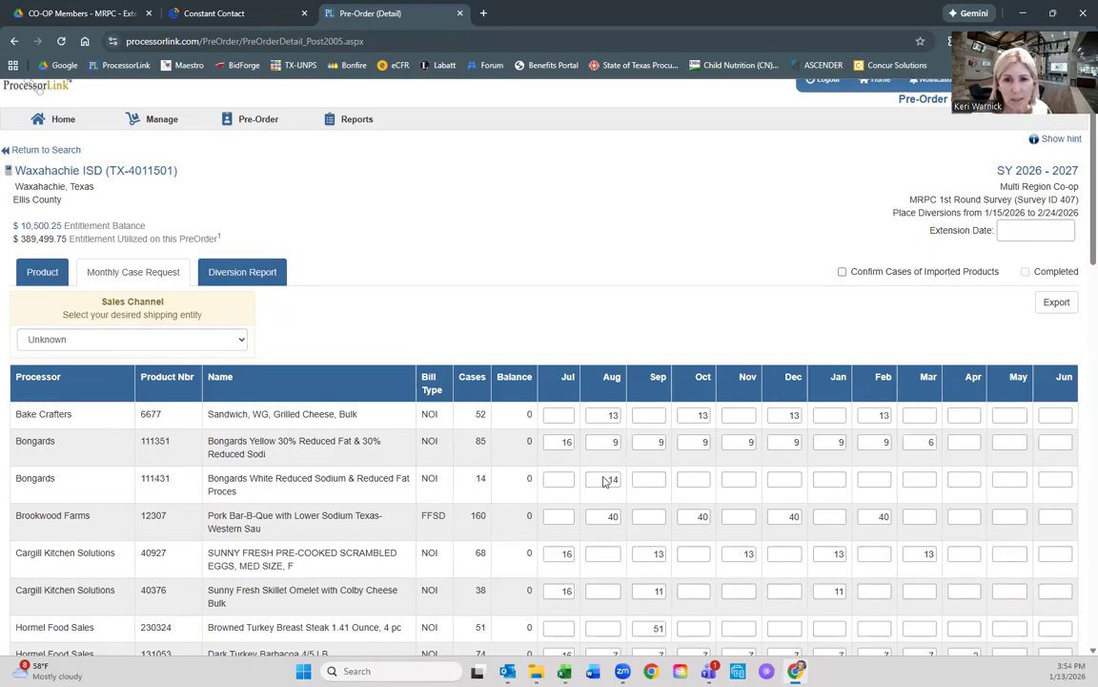
scroll(604, 480, "down", 1)
scroll(604, 482, "down", 1)
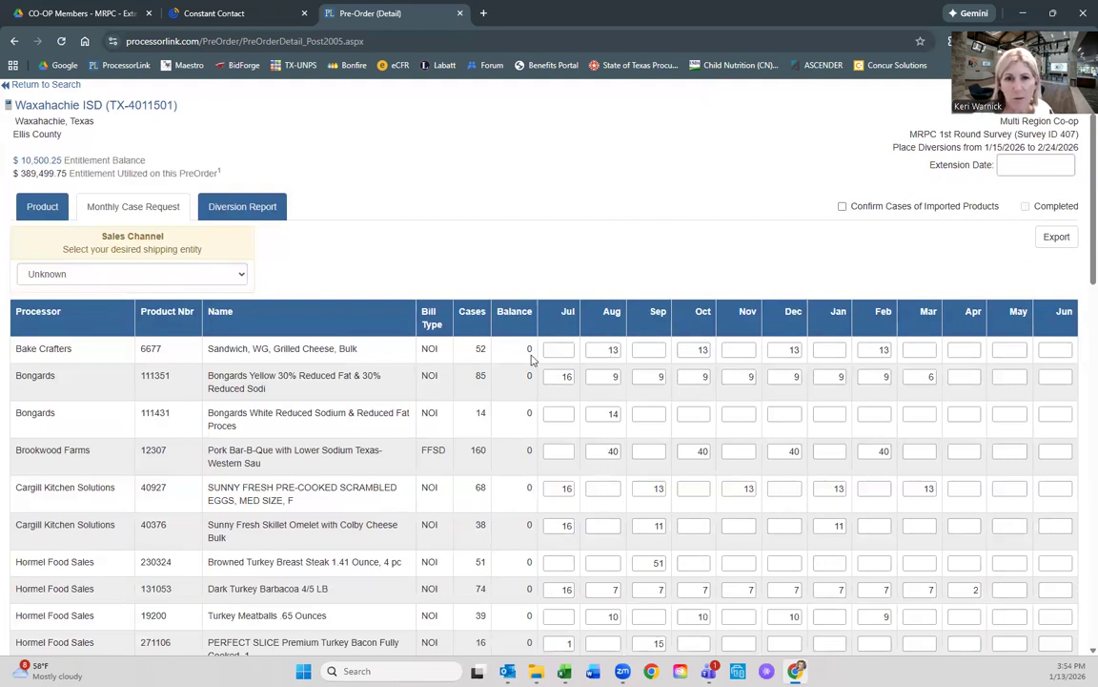
double_click(480, 349)
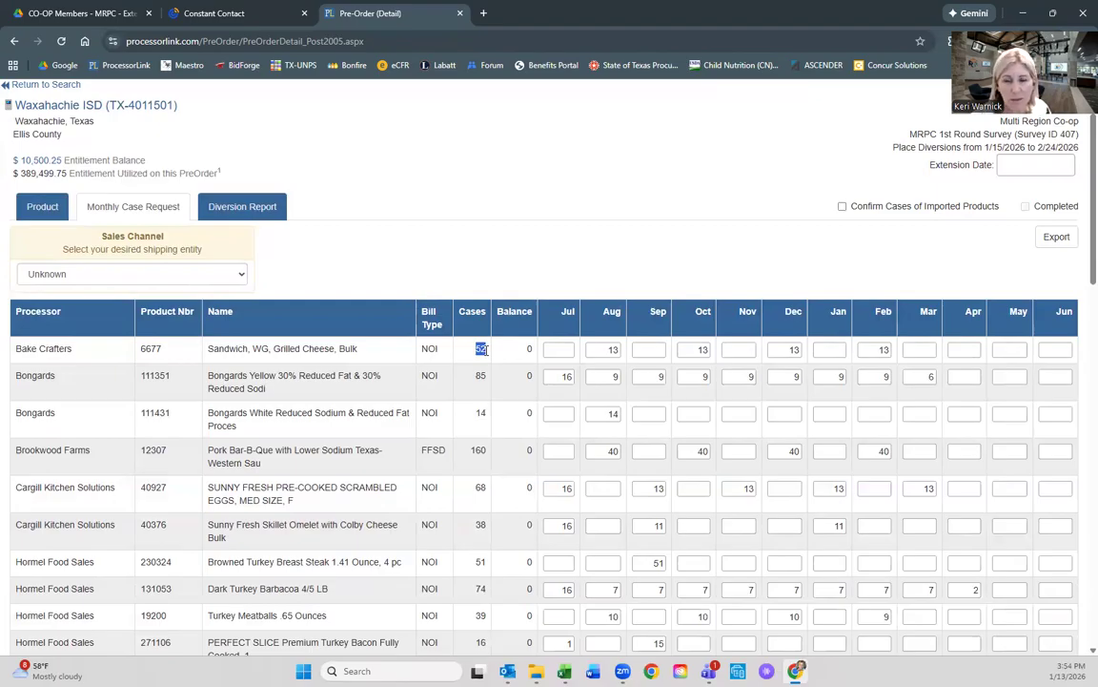
left_click(530, 349)
double_click(531, 349)
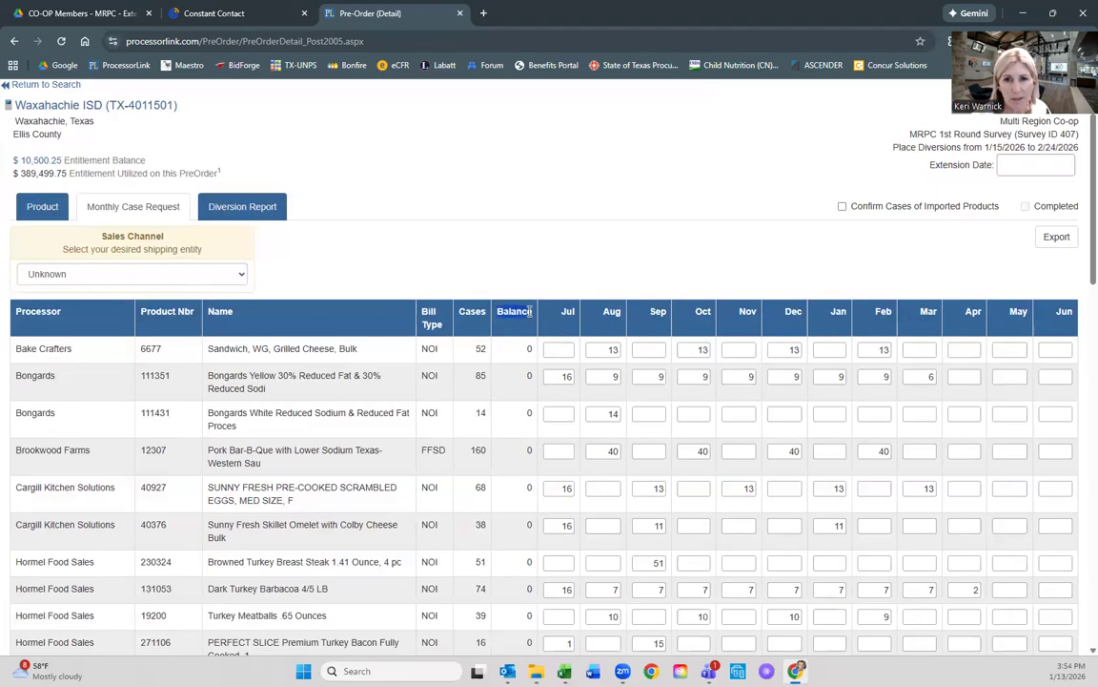
left_click(515, 432)
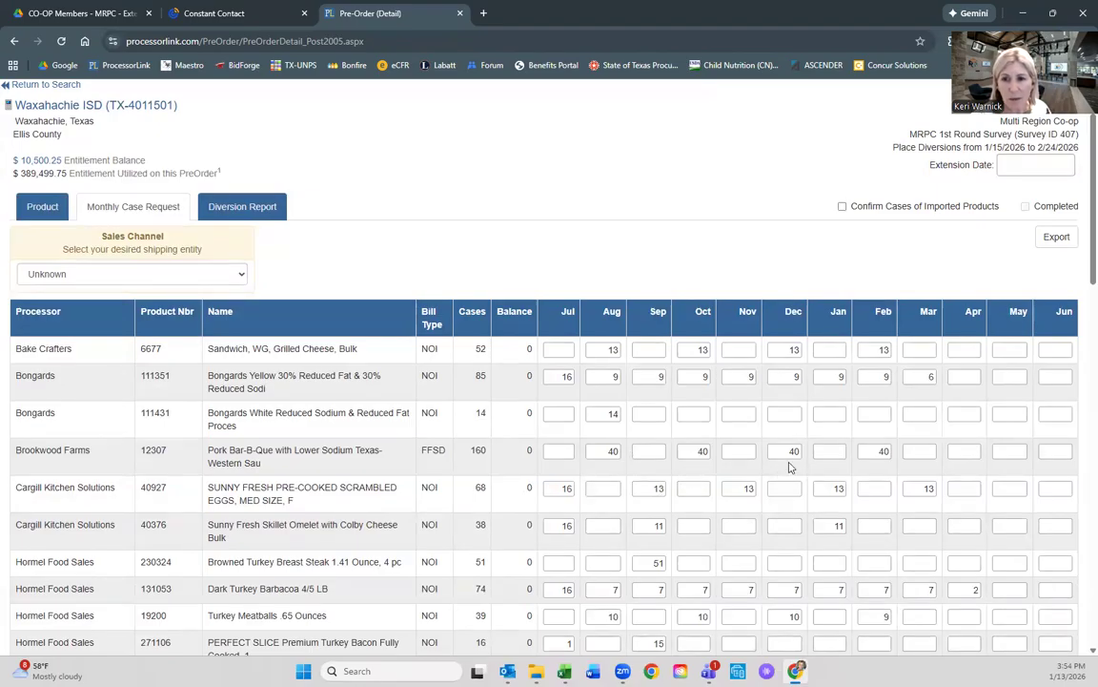
- Set the July cases of Wawona's Fruit Singles Peach Fruit Cup to 75 and check its balance
scroll(747, 554, "down", 2)
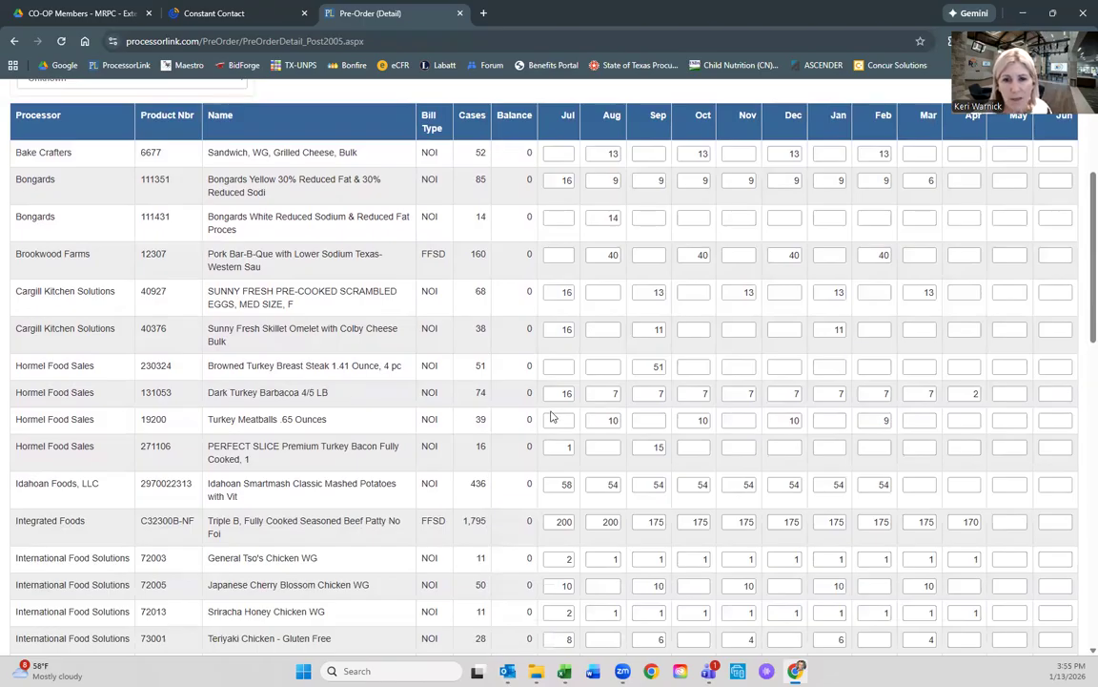
scroll(505, 405, "down", 3)
scroll(515, 430, "down", 5)
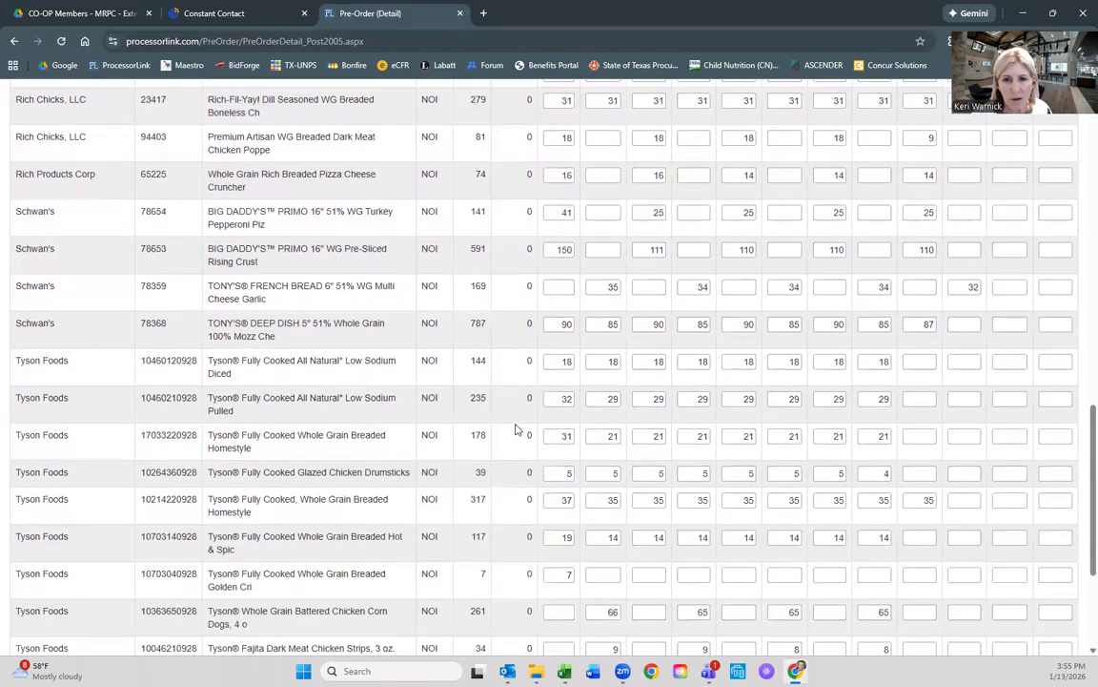
scroll(515, 430, "down", 3)
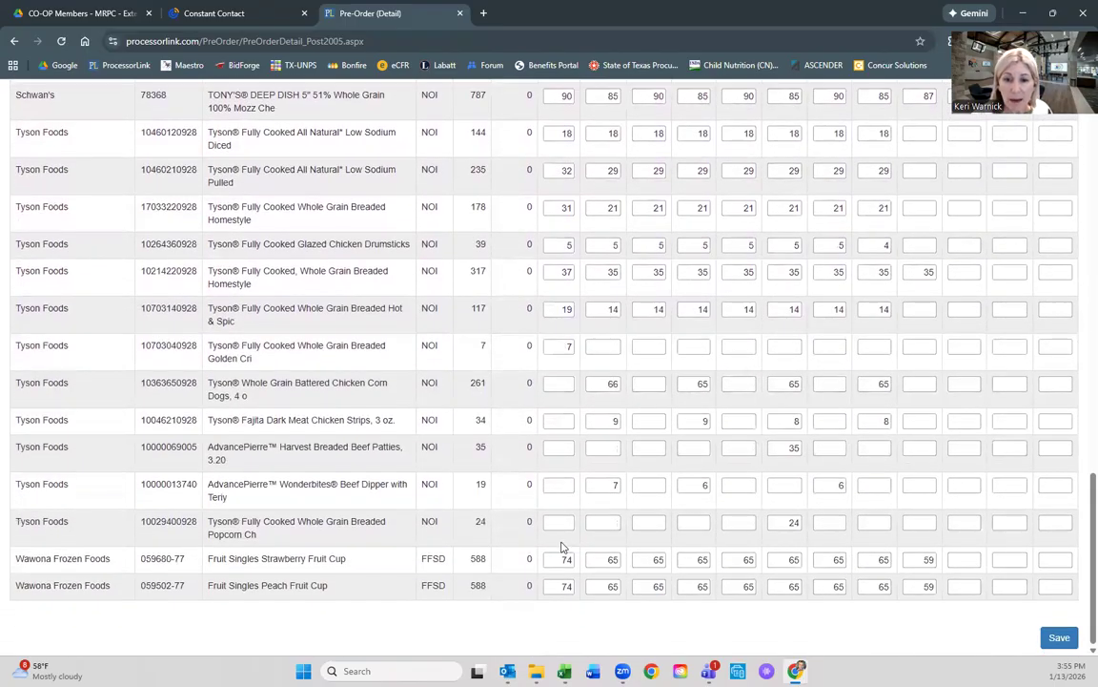
double_click(563, 586)
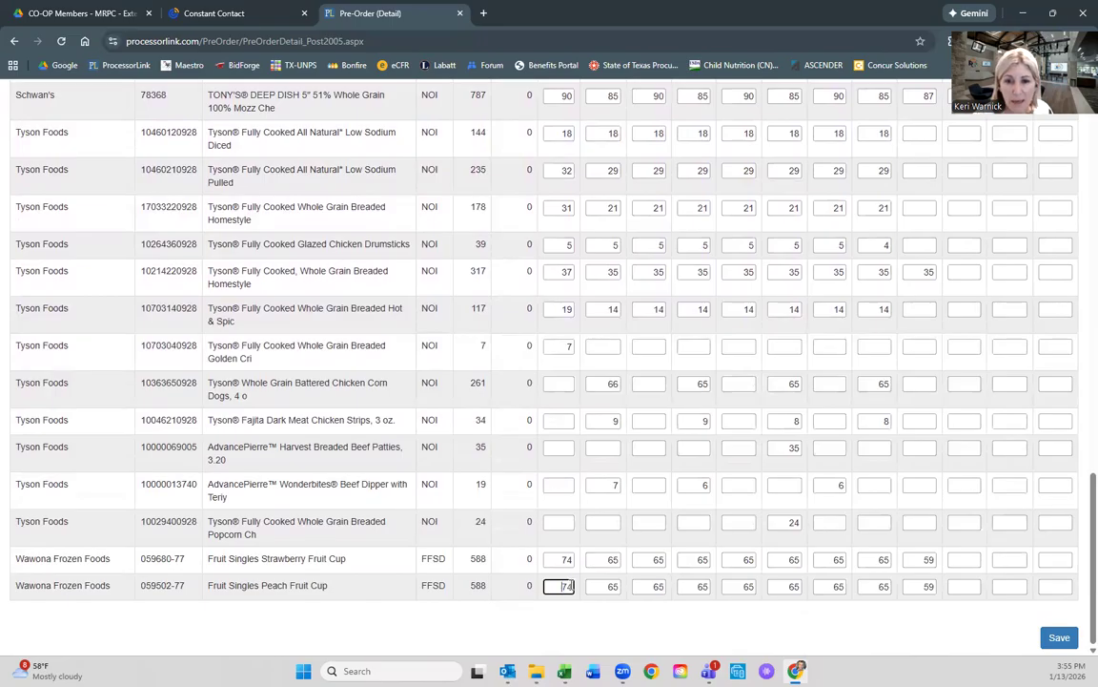
type("75")
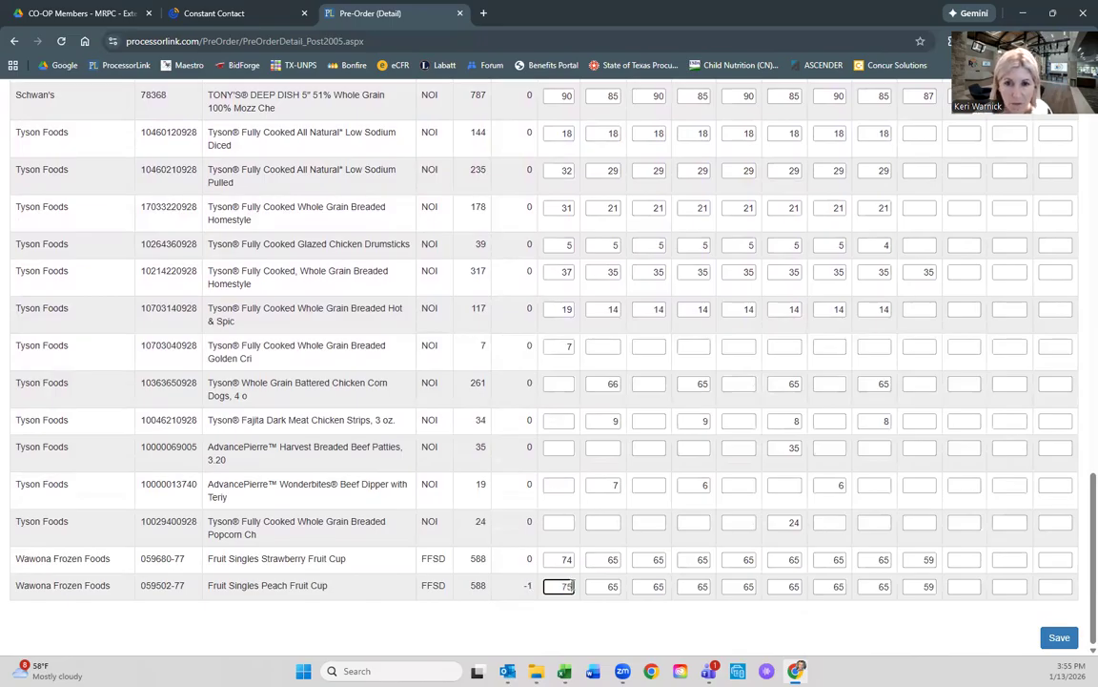
key("Return")
left_click(660, 124)
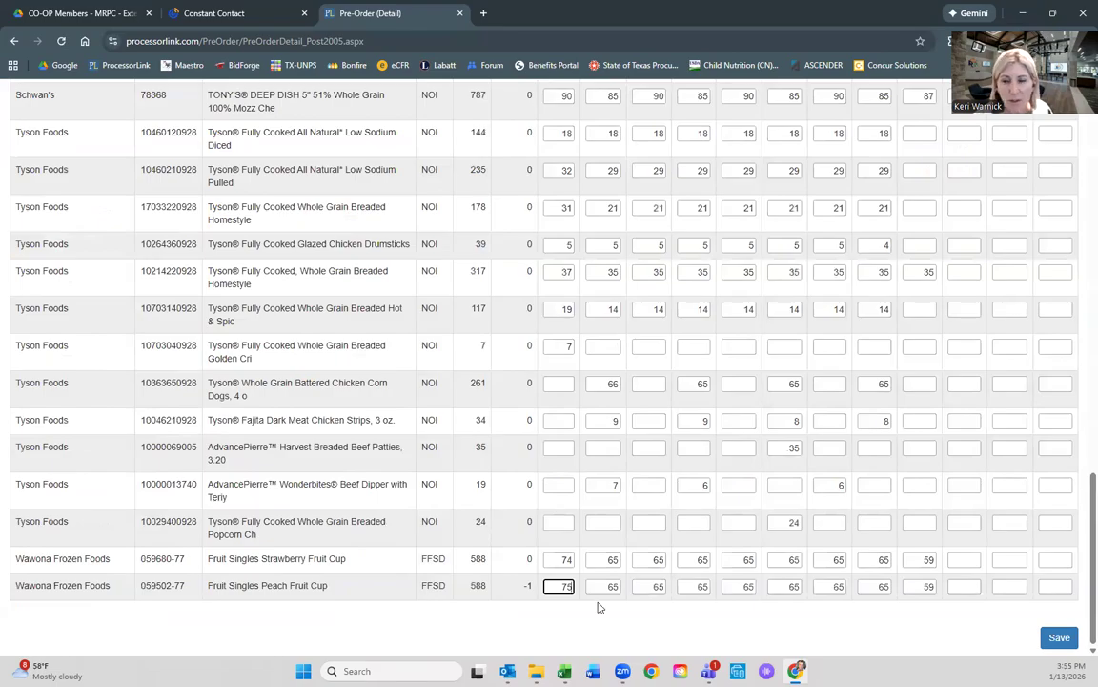
left_click_drag(524, 588, 534, 588)
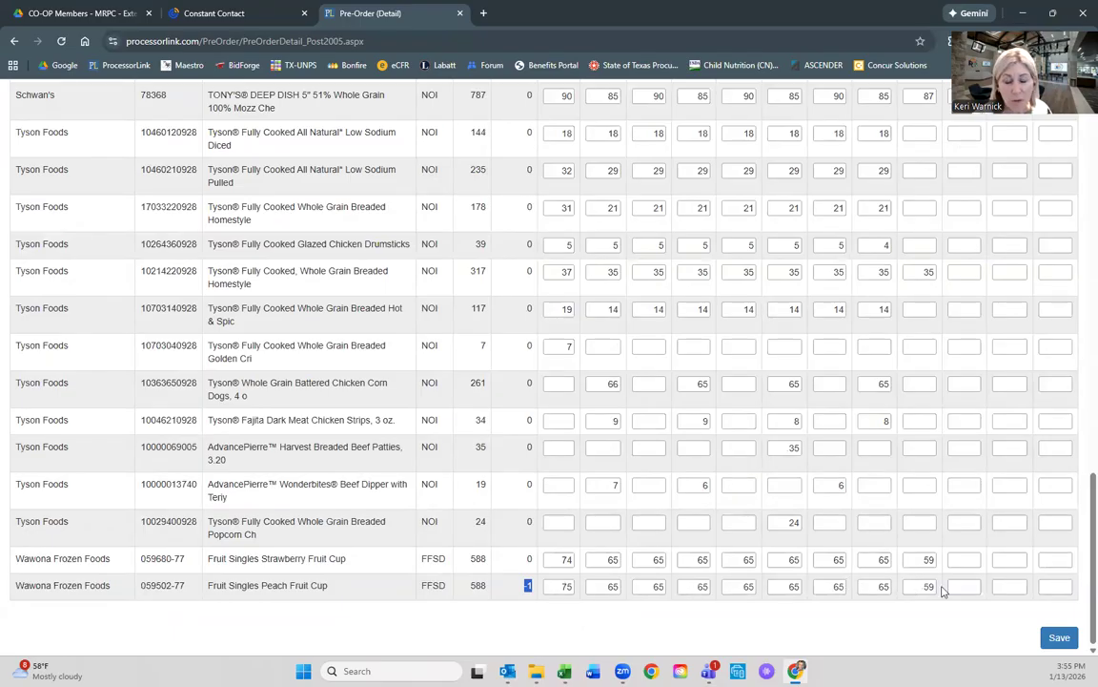
- Set the July cases of the Fruit Singles Peach Fruit Cup to 74 and save the monthly case request
left_click_drag(560, 586, 573, 586)
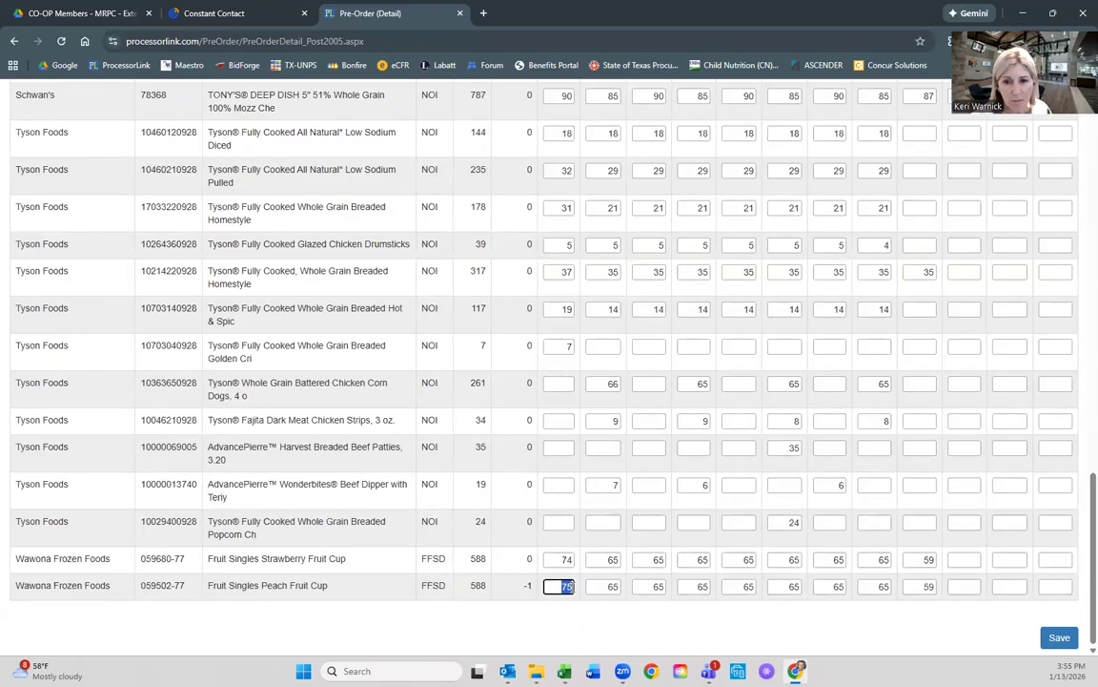
key("BackSpace")
type("74")
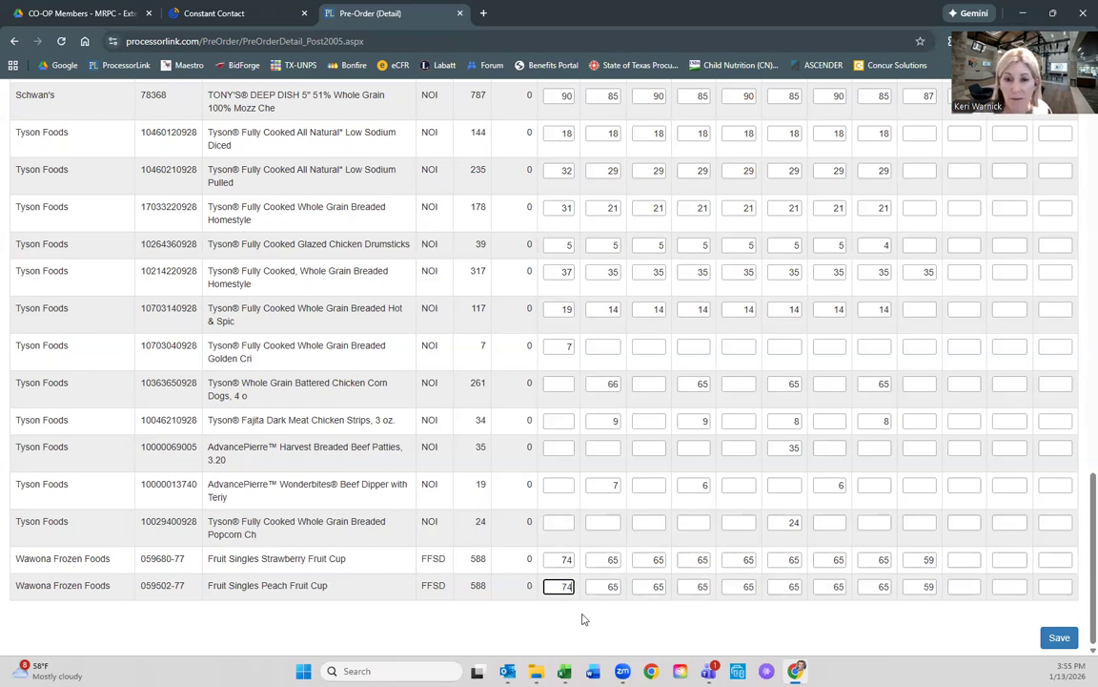
left_click_drag(522, 589, 532, 588)
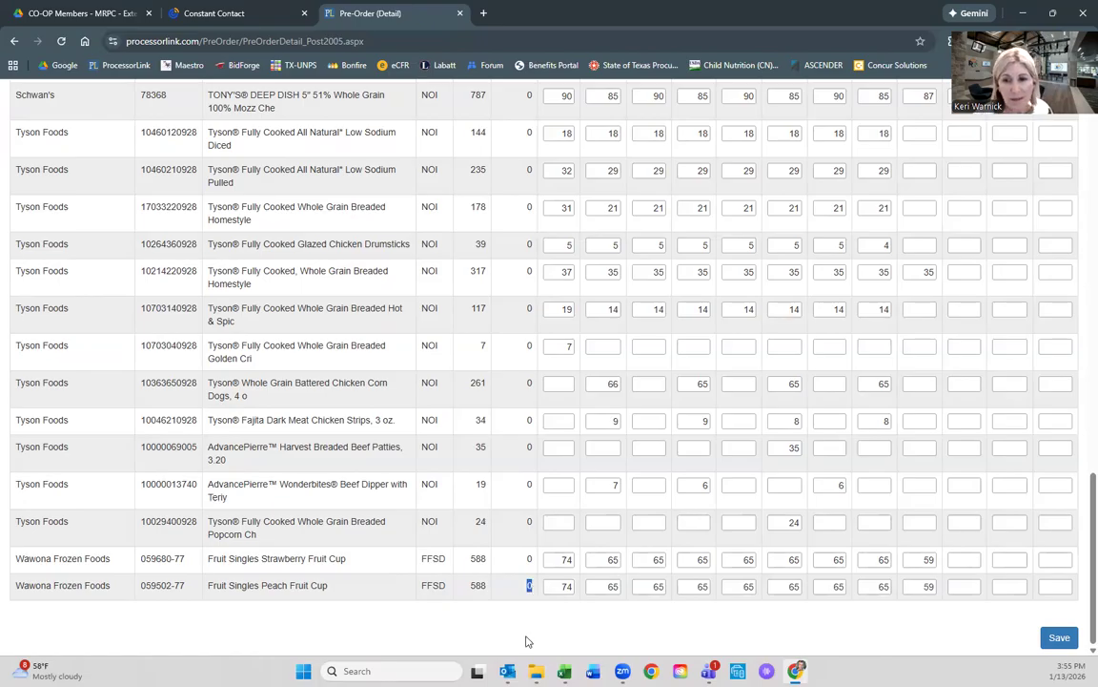
left_click(567, 620)
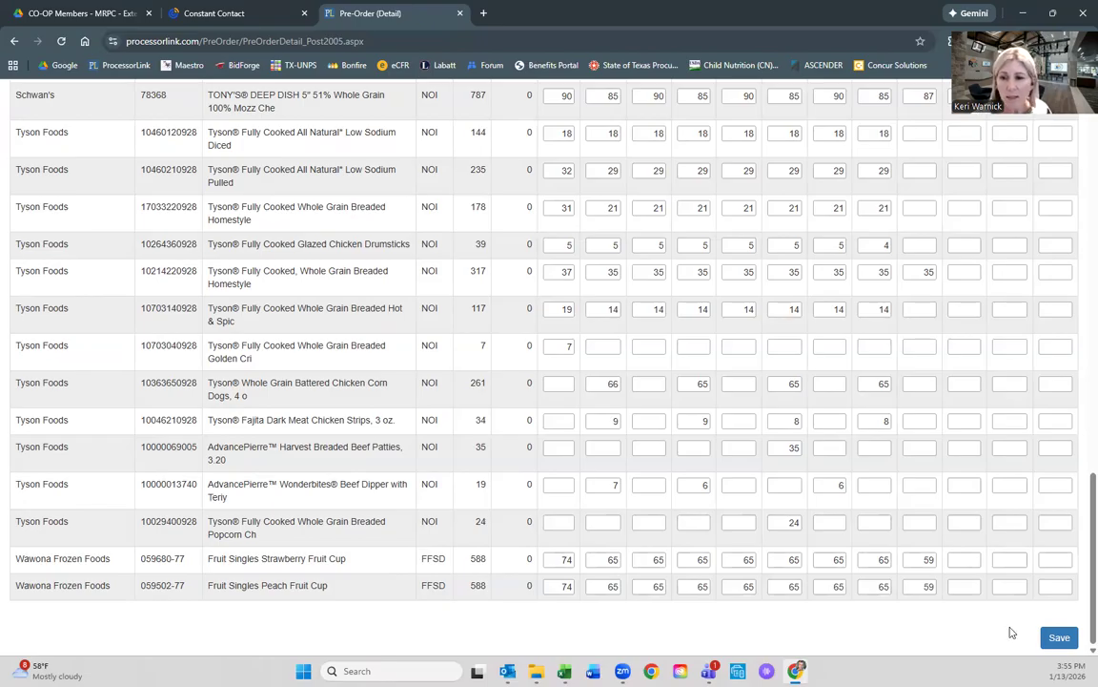
left_click(1059, 638)
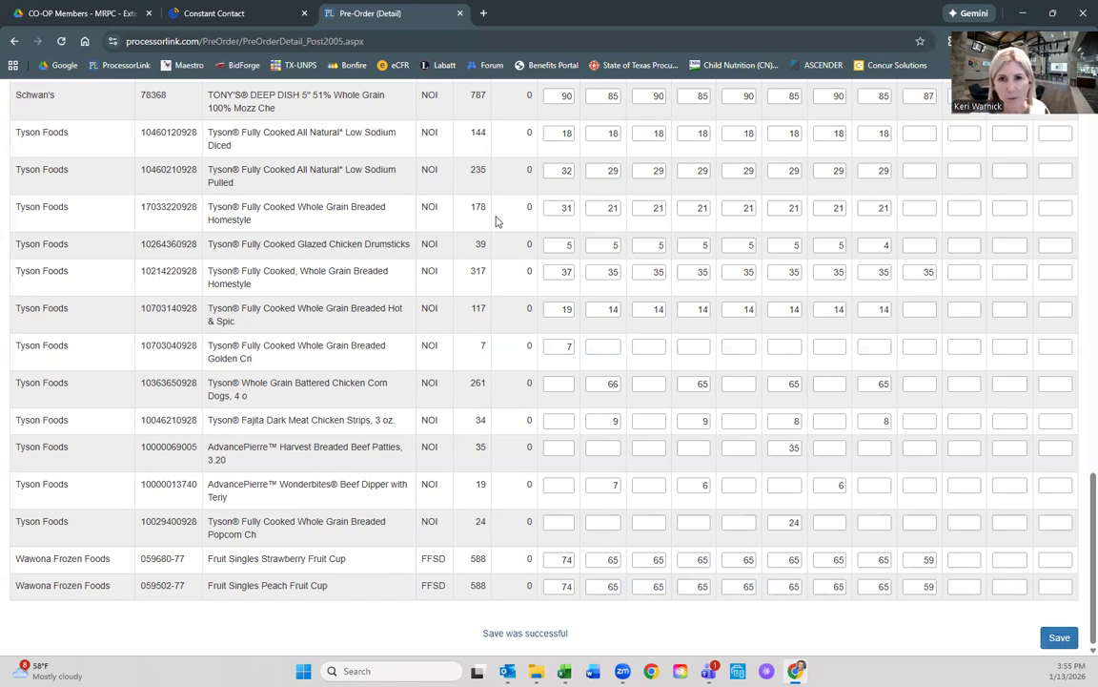
- View the available Sales Channel options for the desired shipping entity without changing the selection
scroll(476, 295, "up", 2)
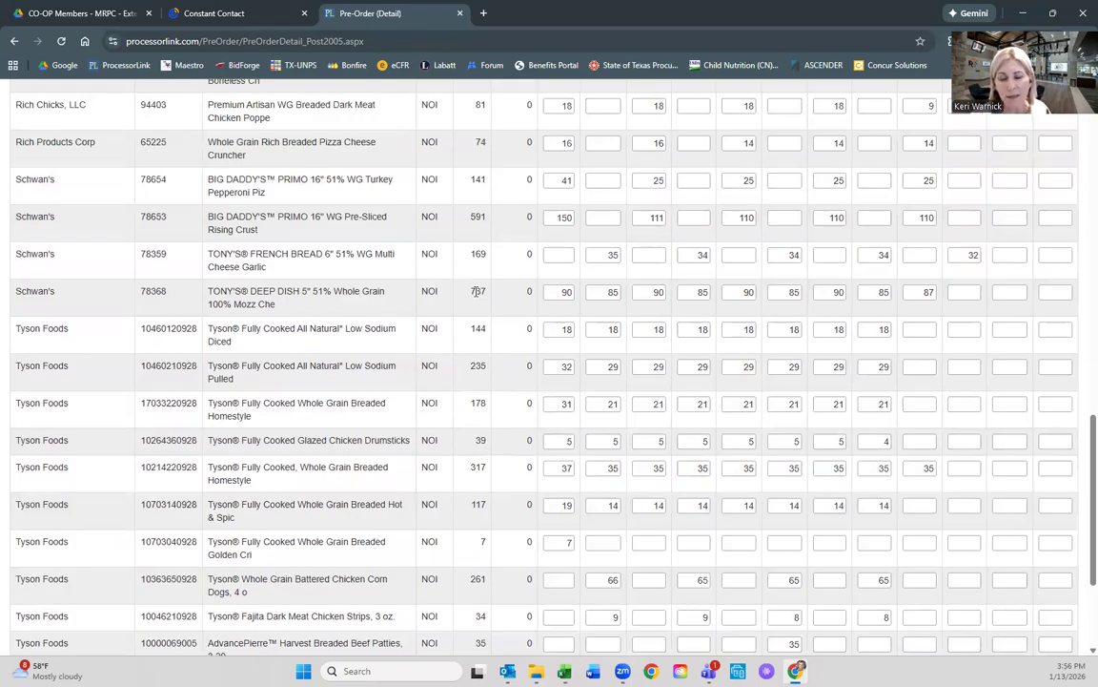
scroll(502, 343, "up", 7)
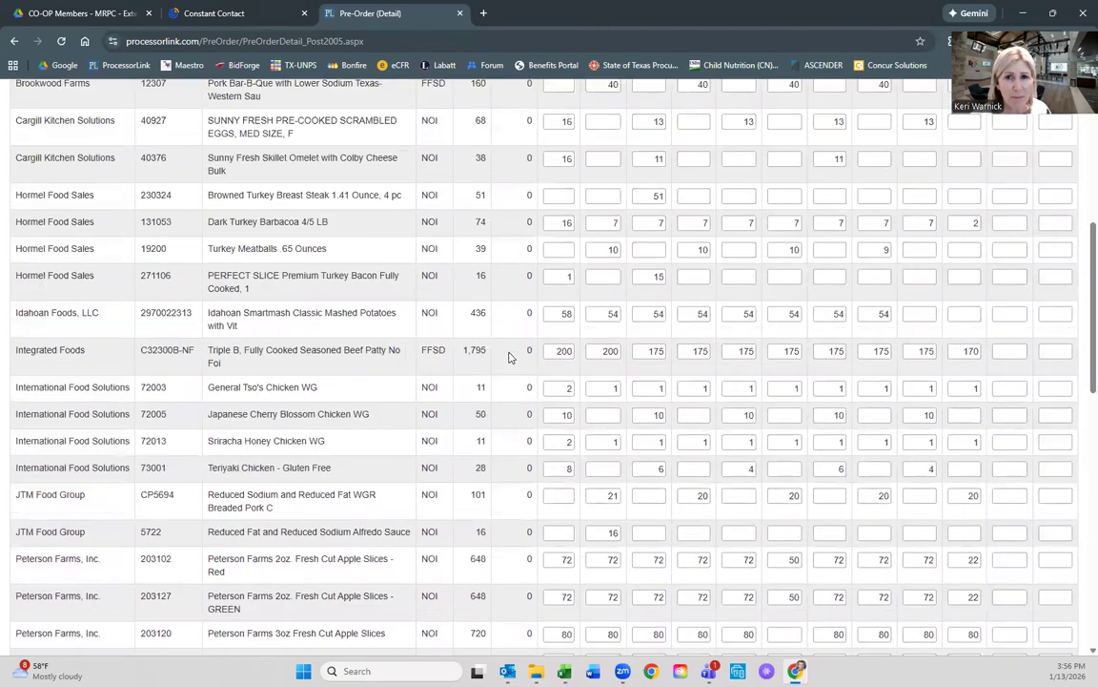
scroll(509, 357, "up", 5)
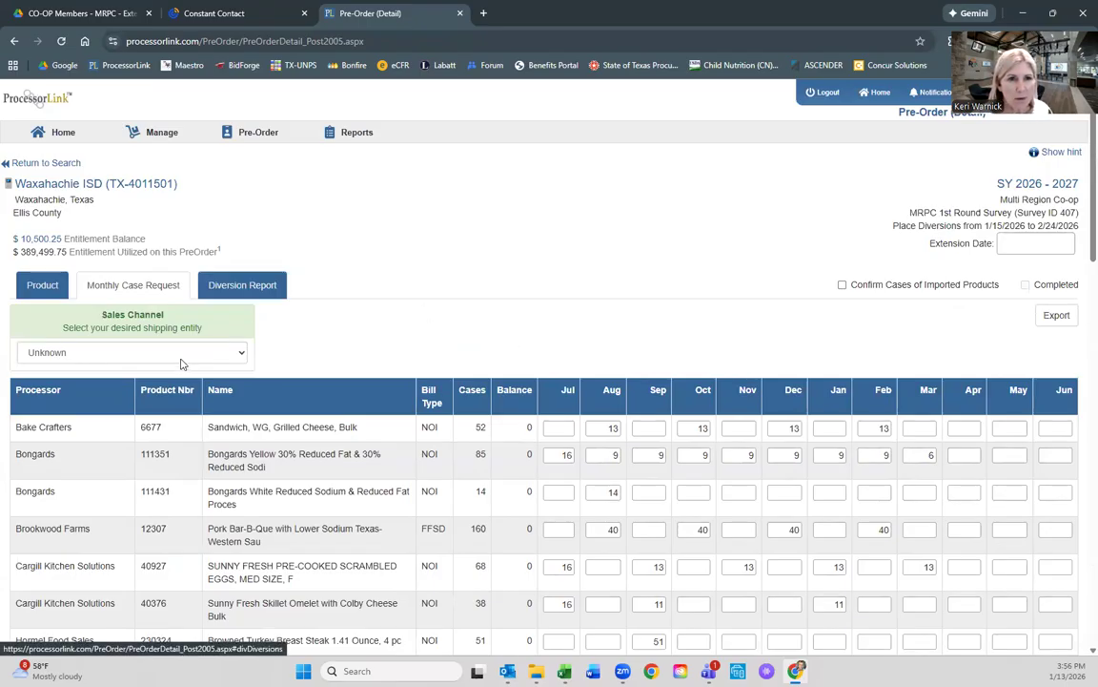
left_click(33, 355)
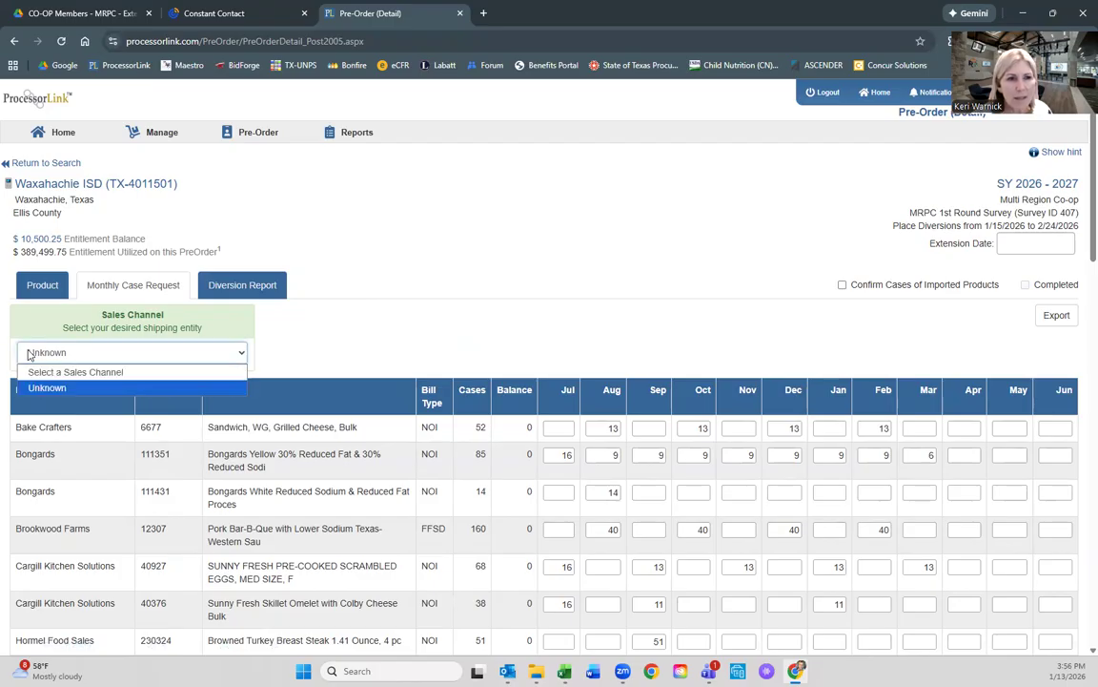
left_click(68, 355)
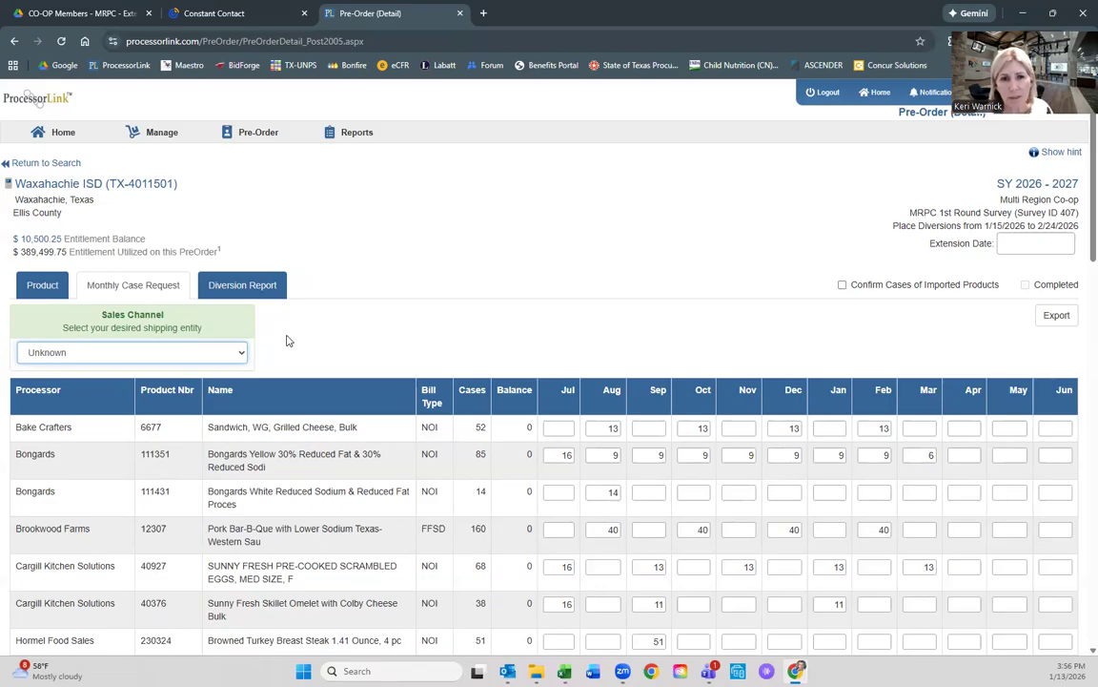
left_click(21, 354)
left_click(94, 356)
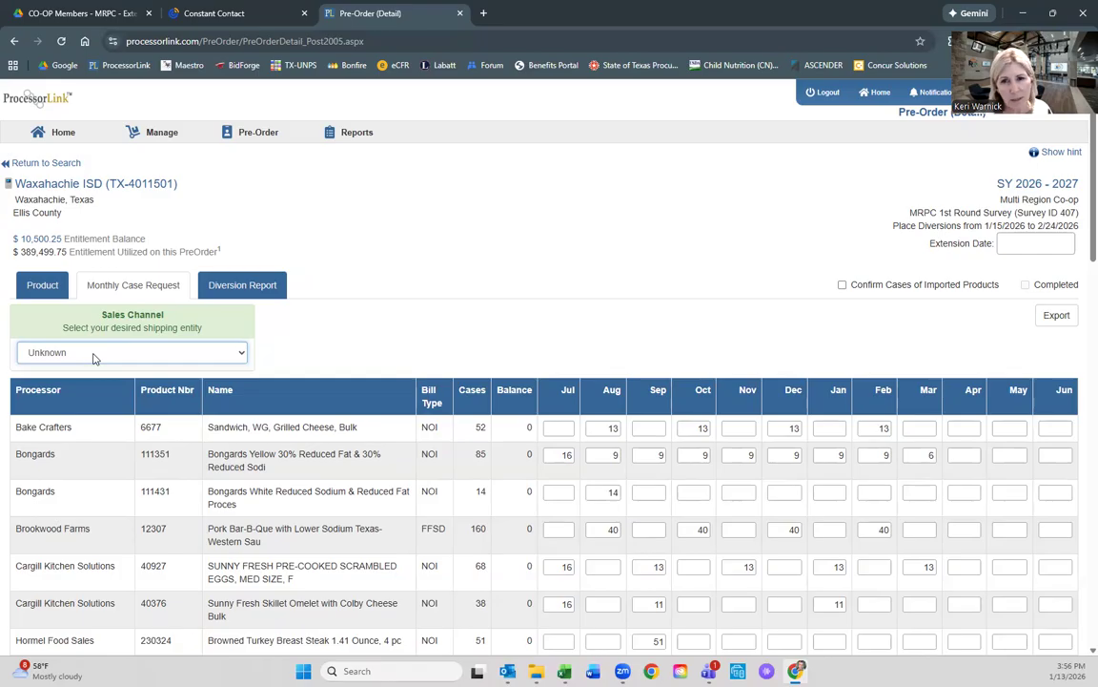
left_click(241, 354)
left_click(242, 354)
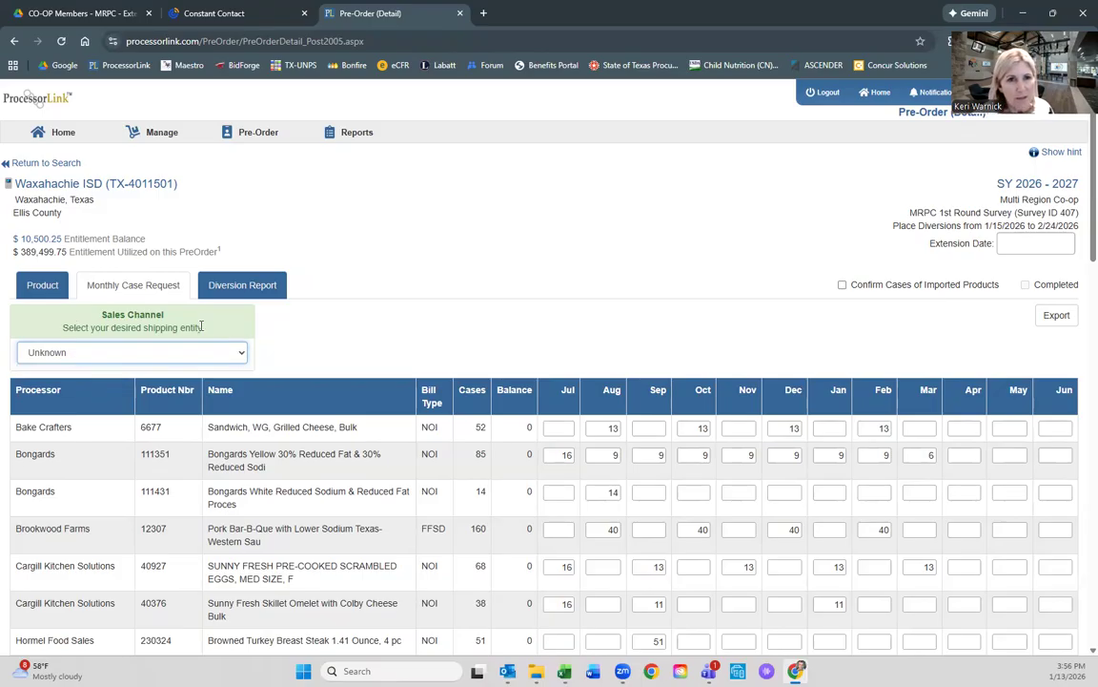
- Examine the Diversion Report's material, ship-to identifier, monthly pounds and total for Bake Crafters, plus the value and ordering unit columns
left_click(258, 291)
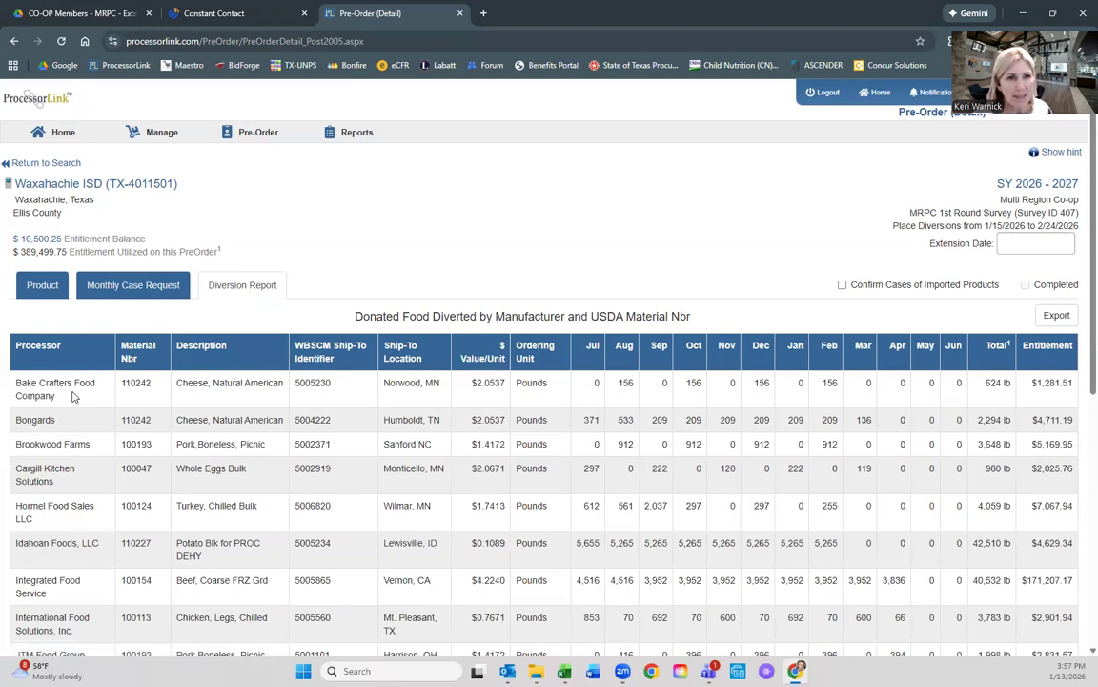
left_click_drag(151, 383, 124, 385)
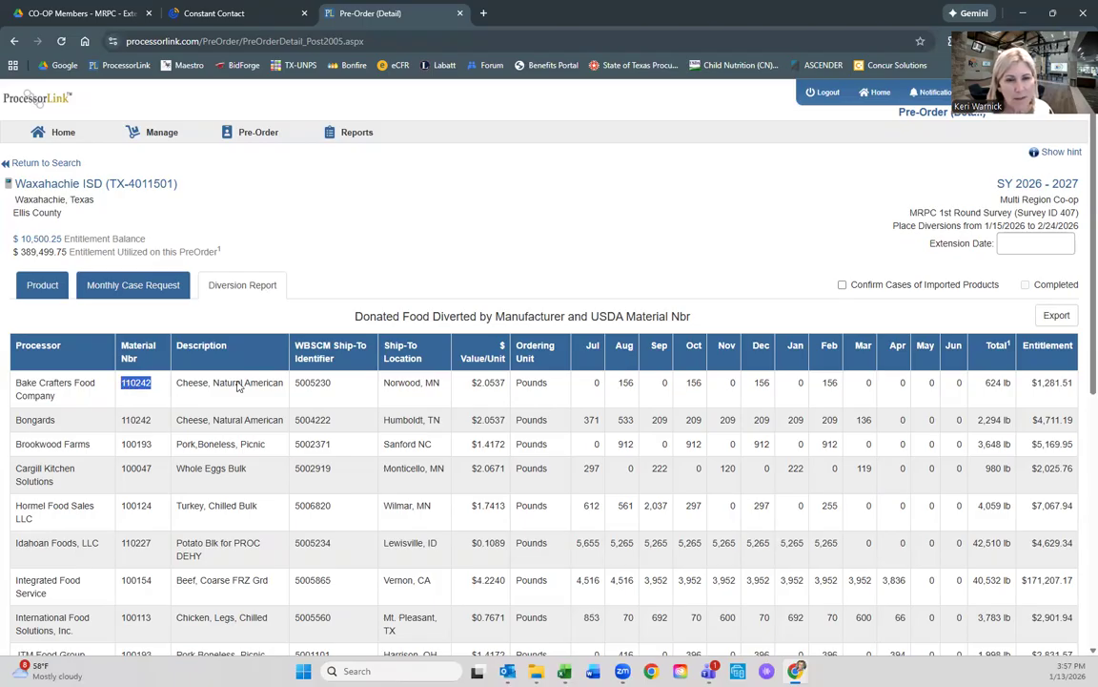
left_click_drag(176, 383, 250, 385)
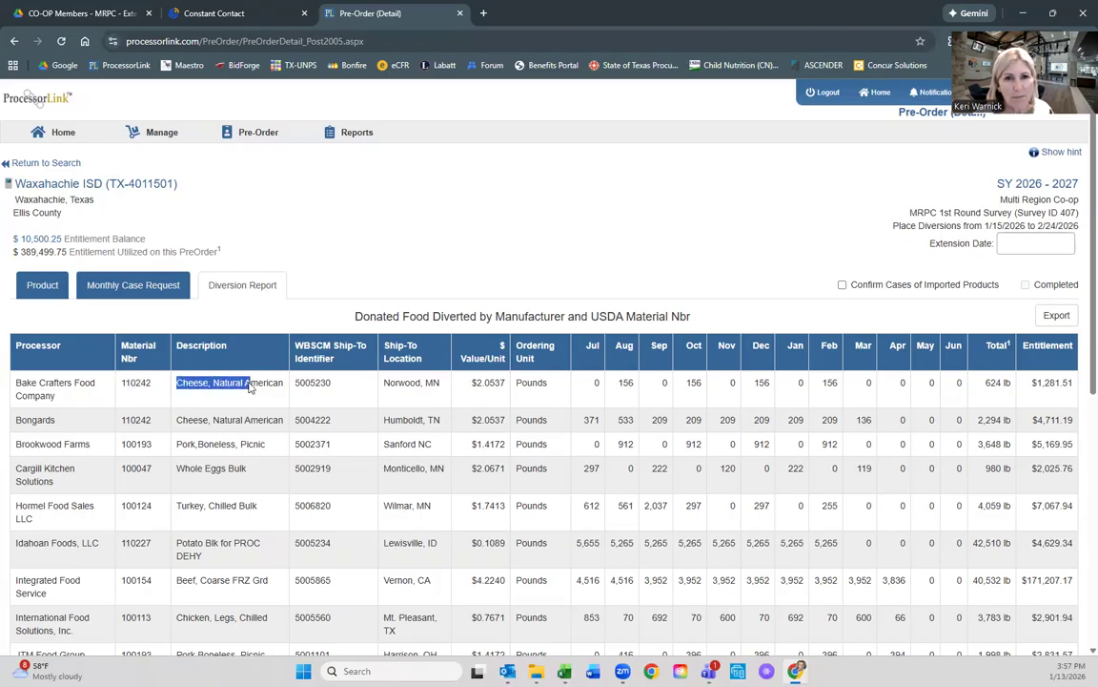
left_click_drag(331, 383, 295, 382)
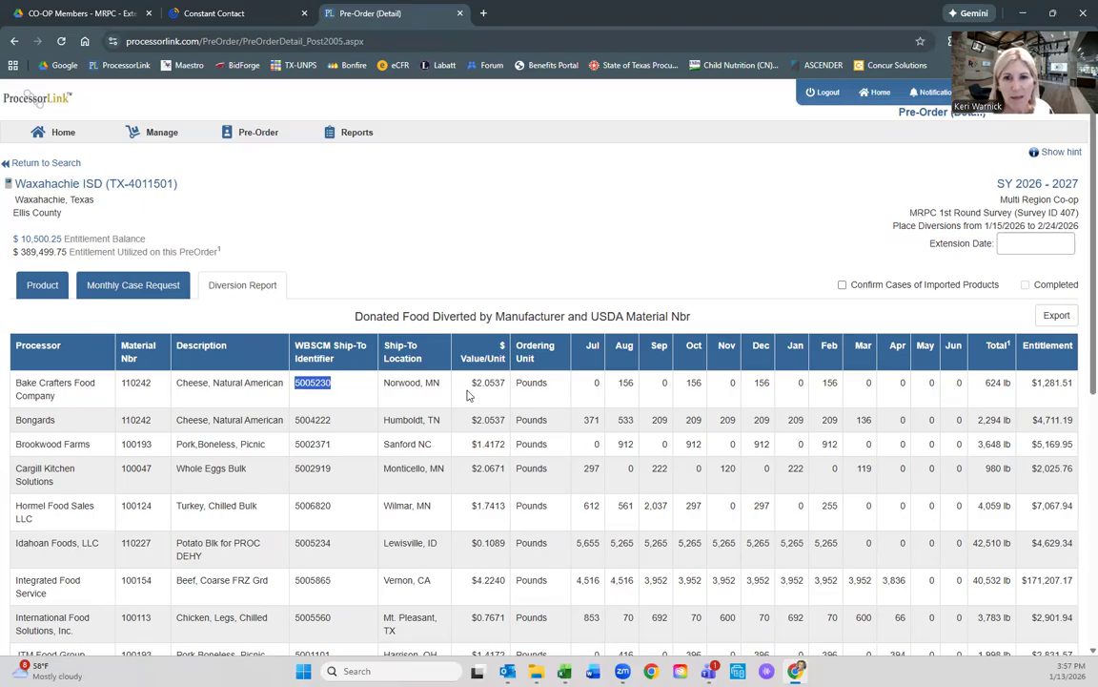
double_click(631, 382)
double_click(702, 382)
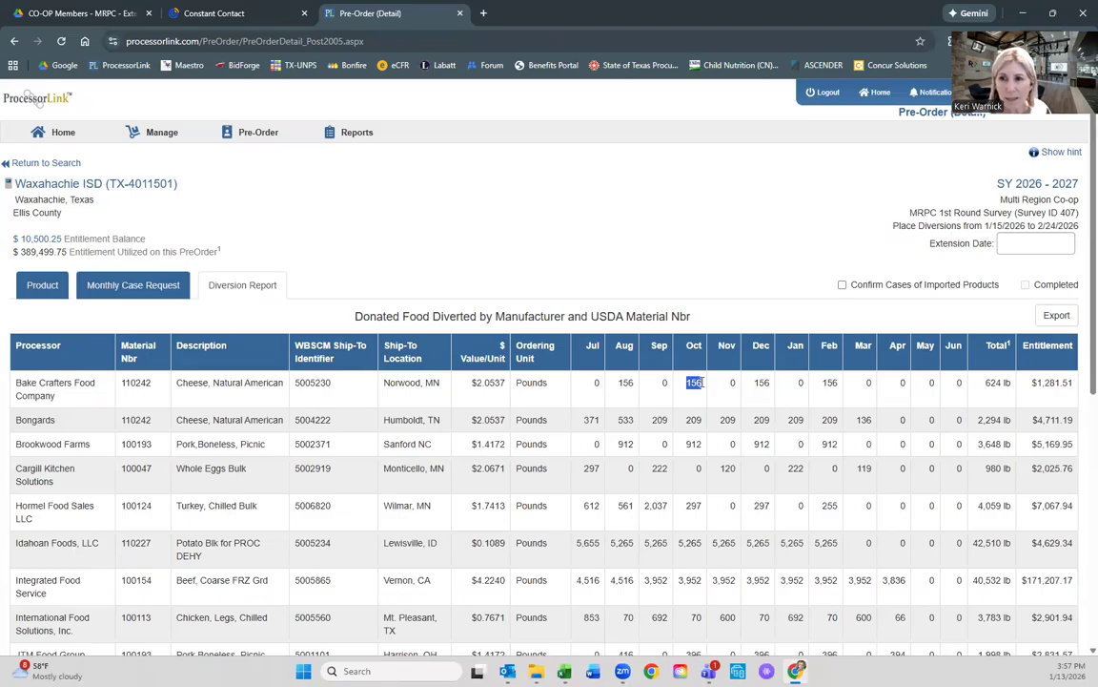
double_click(997, 383)
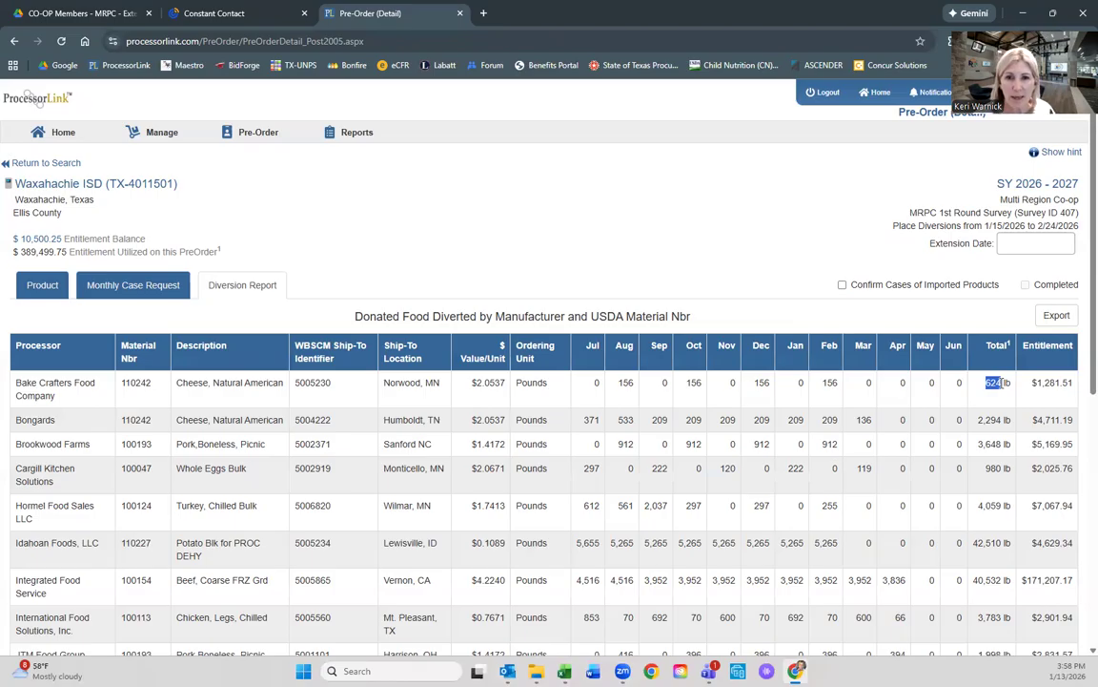
left_click(539, 362)
left_click_drag(539, 362, 460, 322)
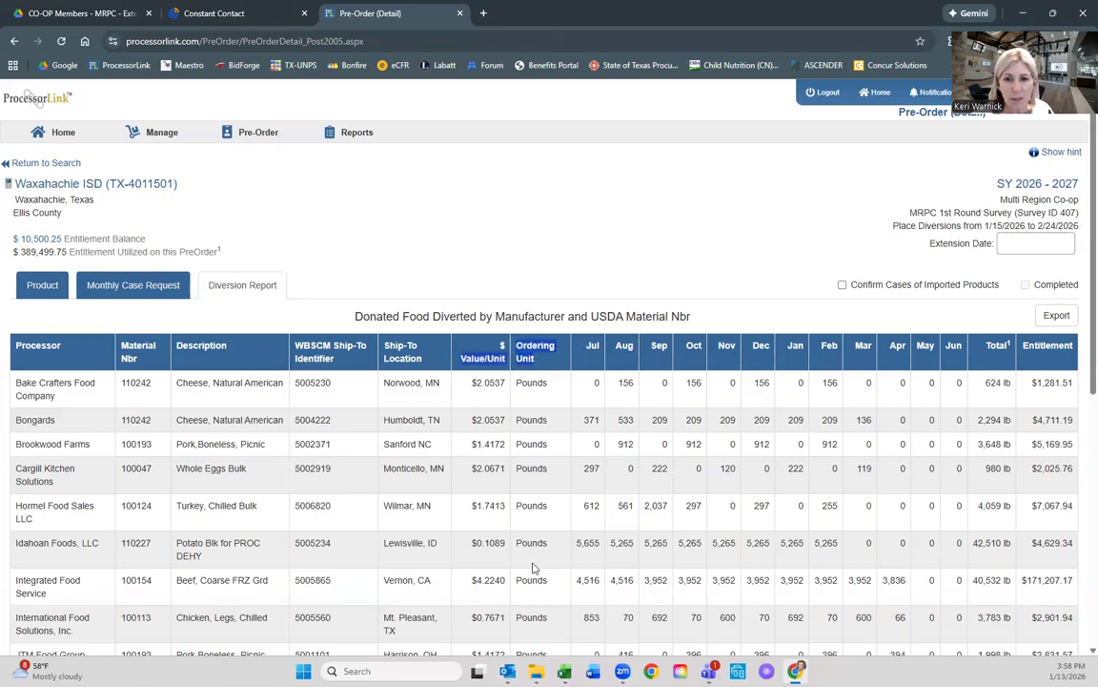
- Examine the ordering unit and July pounds of Wawona's sliced frozen strawberries in the Diversion Report
scroll(532, 568, "down", 2)
scroll(532, 568, "down", 5)
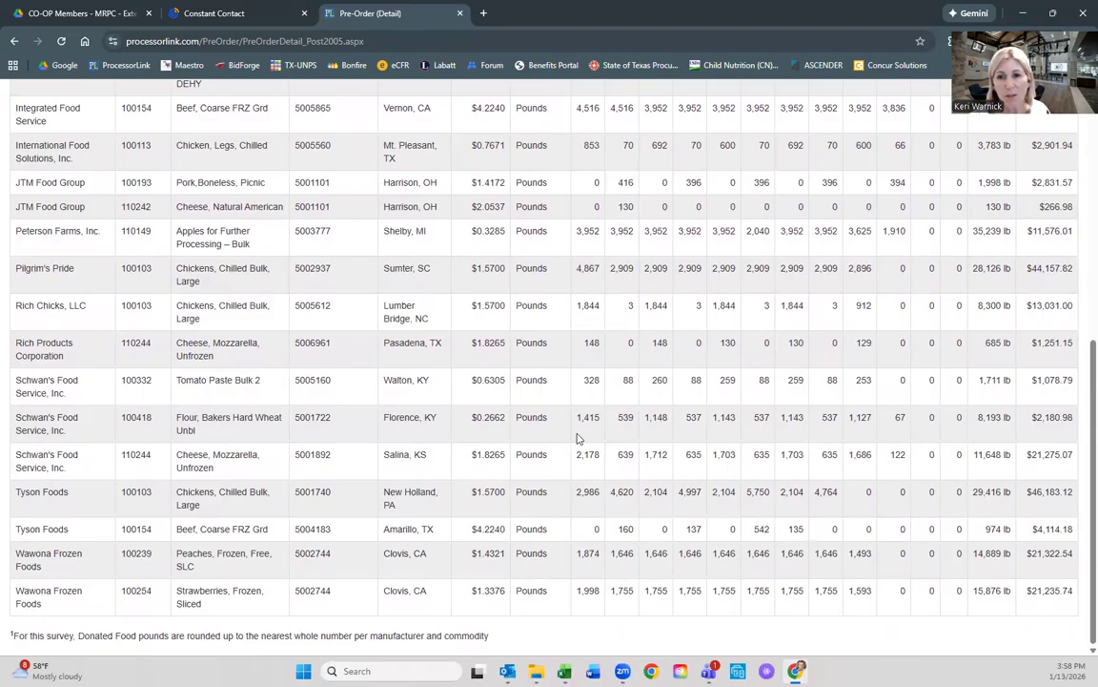
left_click_drag(549, 591, 516, 591)
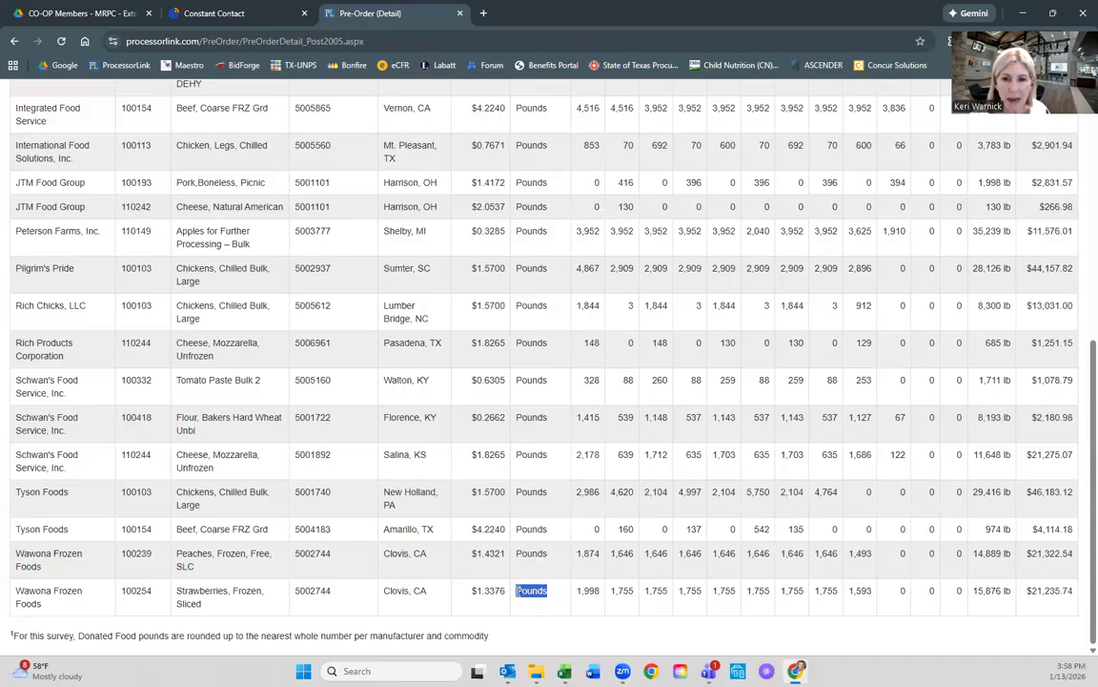
left_click_drag(576, 593, 602, 591)
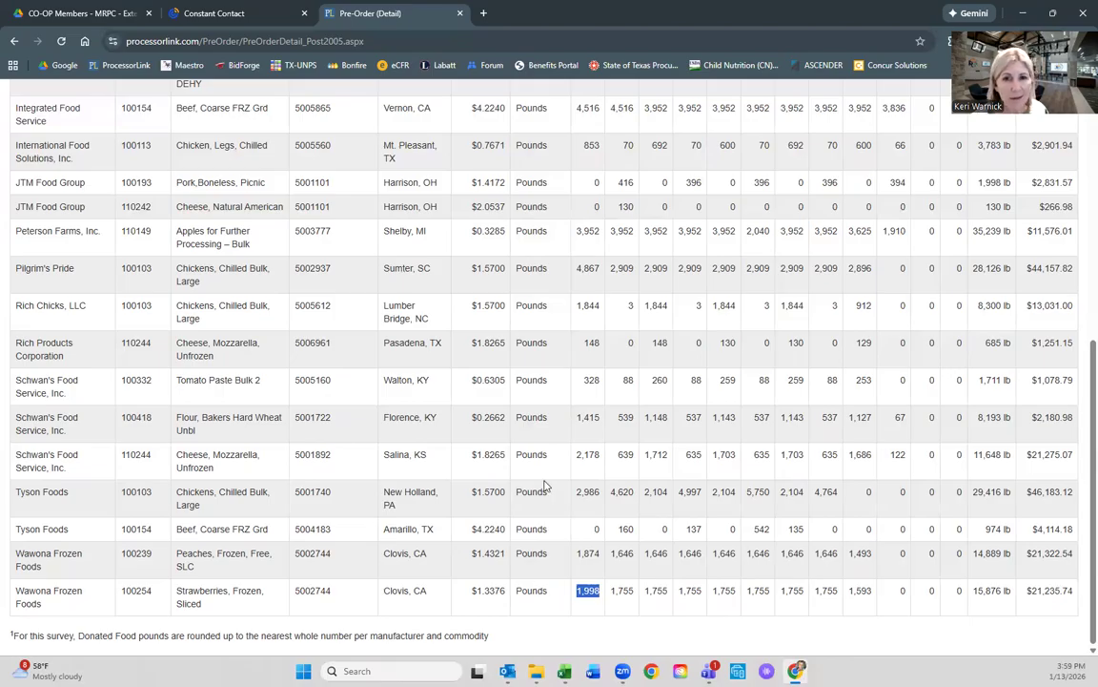
- Confirm the cases of imported products and mark the pre-order as completed
scroll(545, 487, "up", 5)
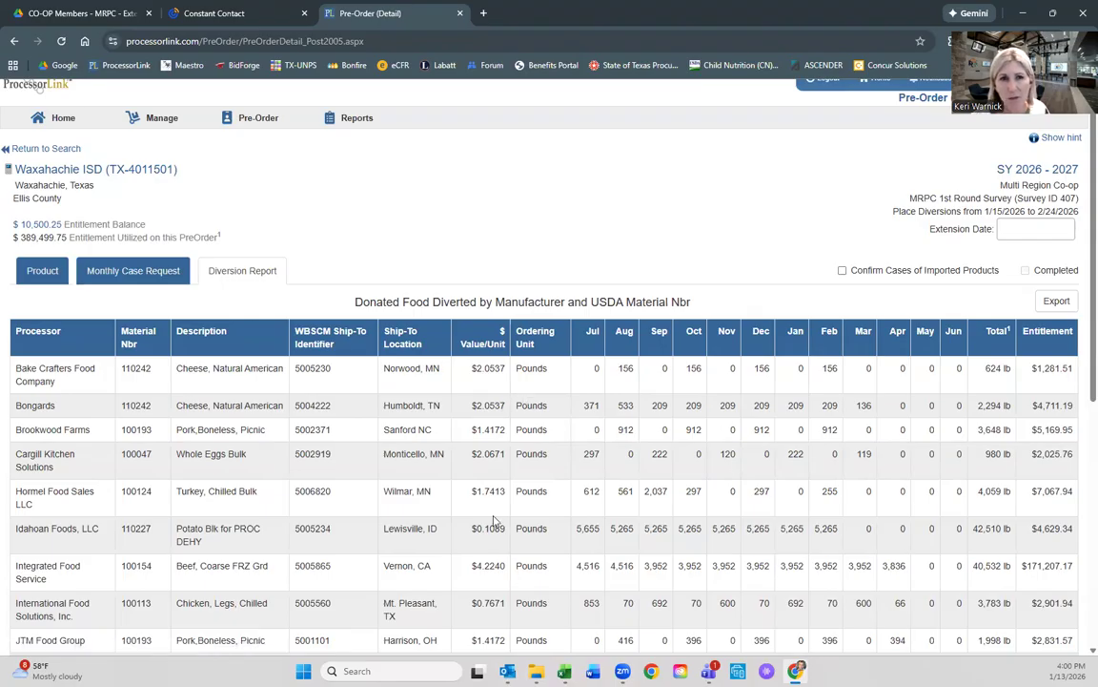
left_click(843, 272)
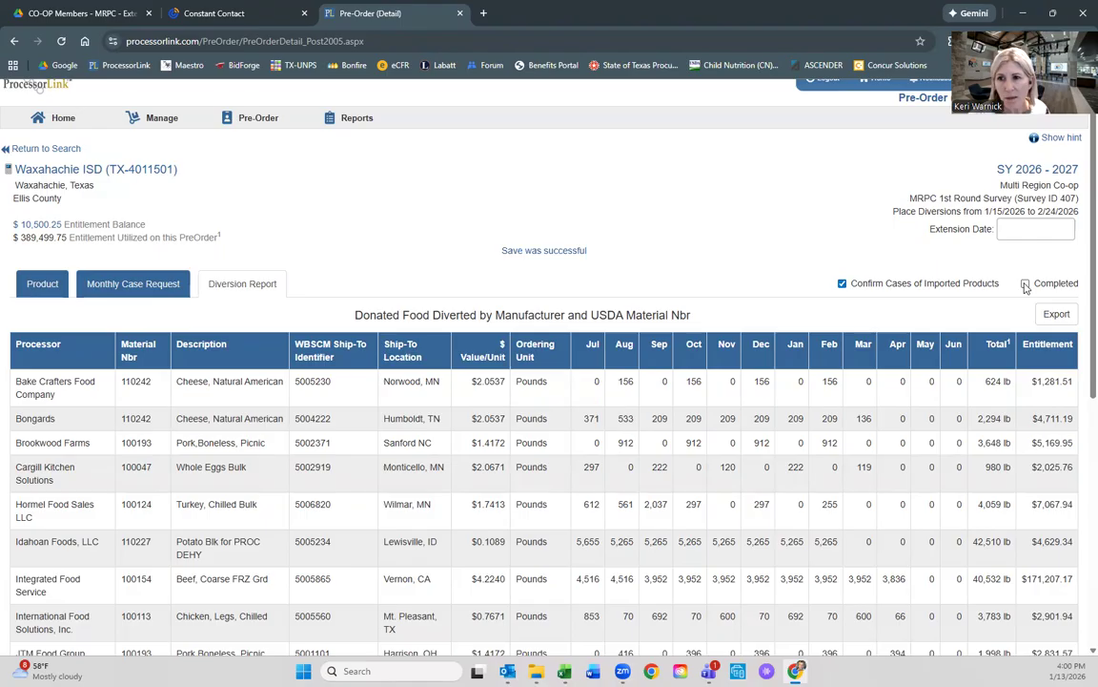
left_click(1025, 284)
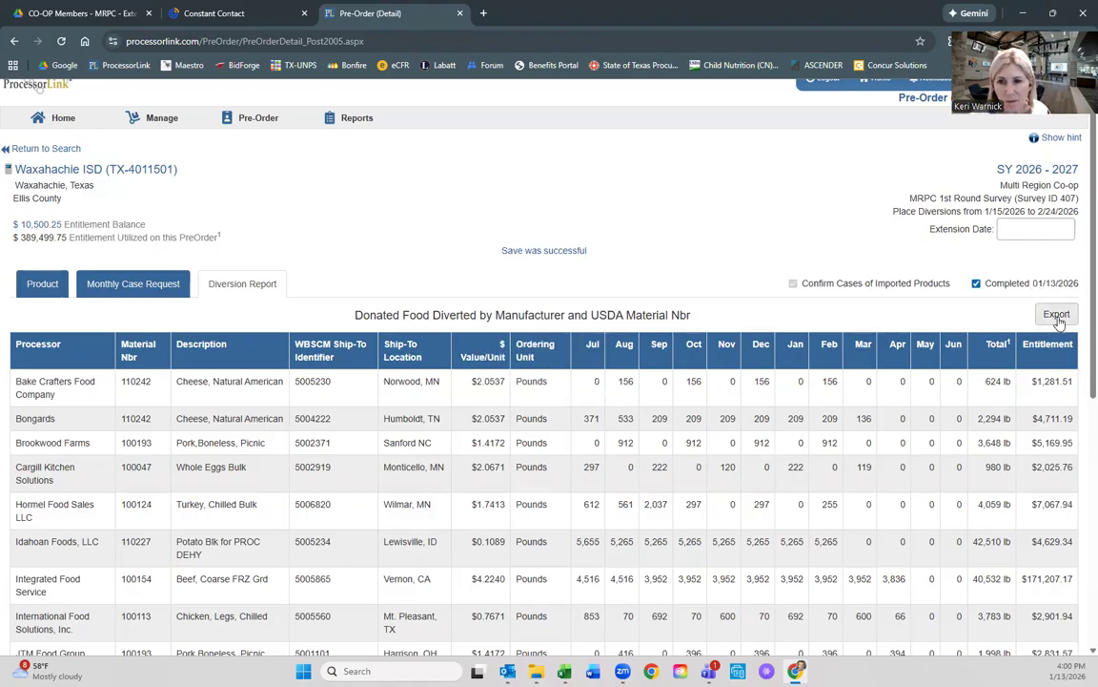
- Remove the pre-order's completed mark and the confirmation of imported product cases
left_click(977, 283)
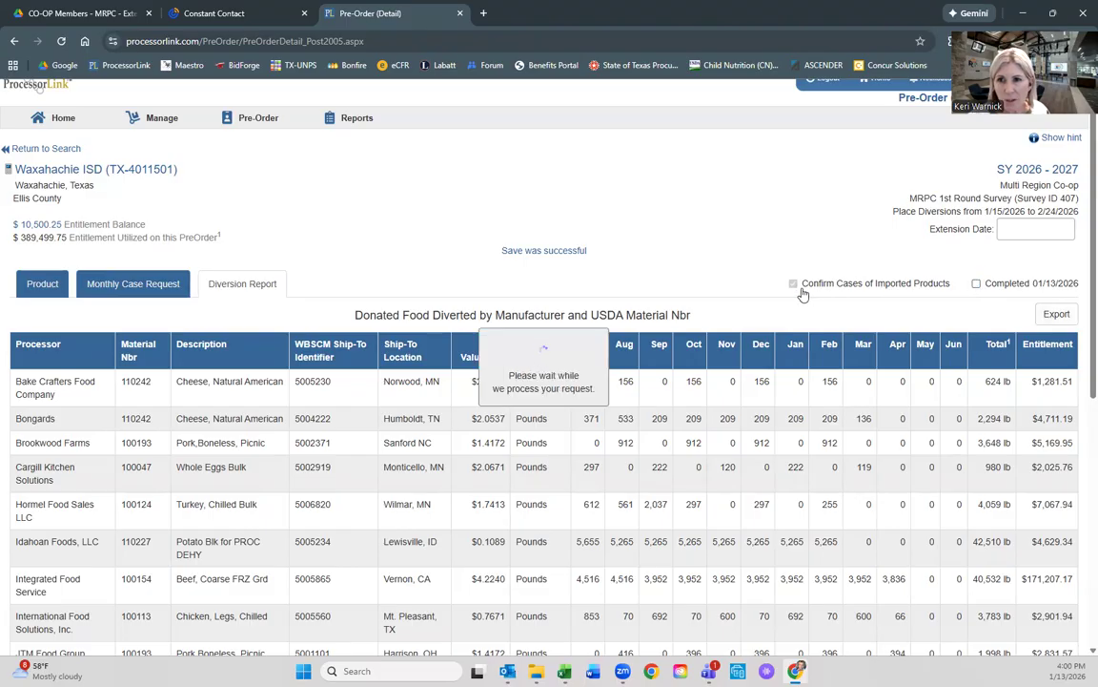
left_click(839, 284)
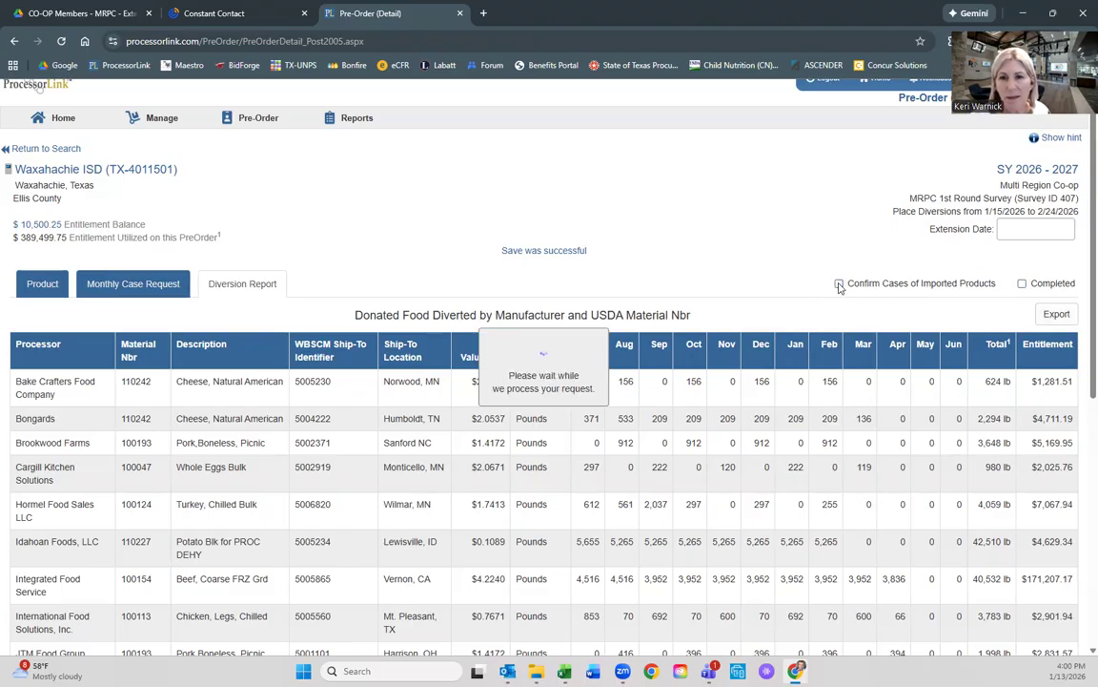